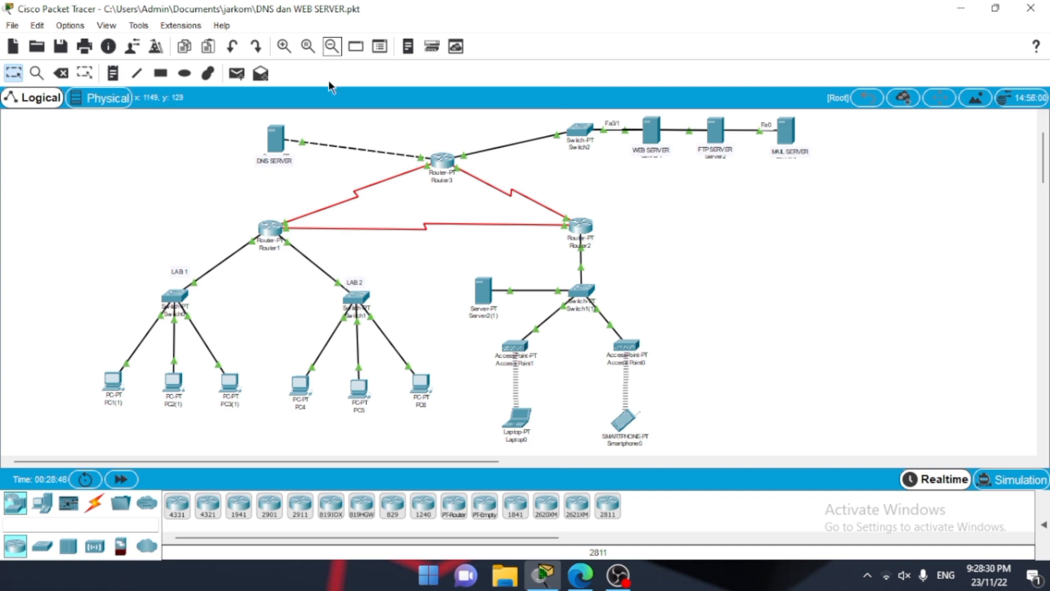
Step: Review the DNS server's static IP configuration, including its address, subnet mask and default gateway
click(276, 138)
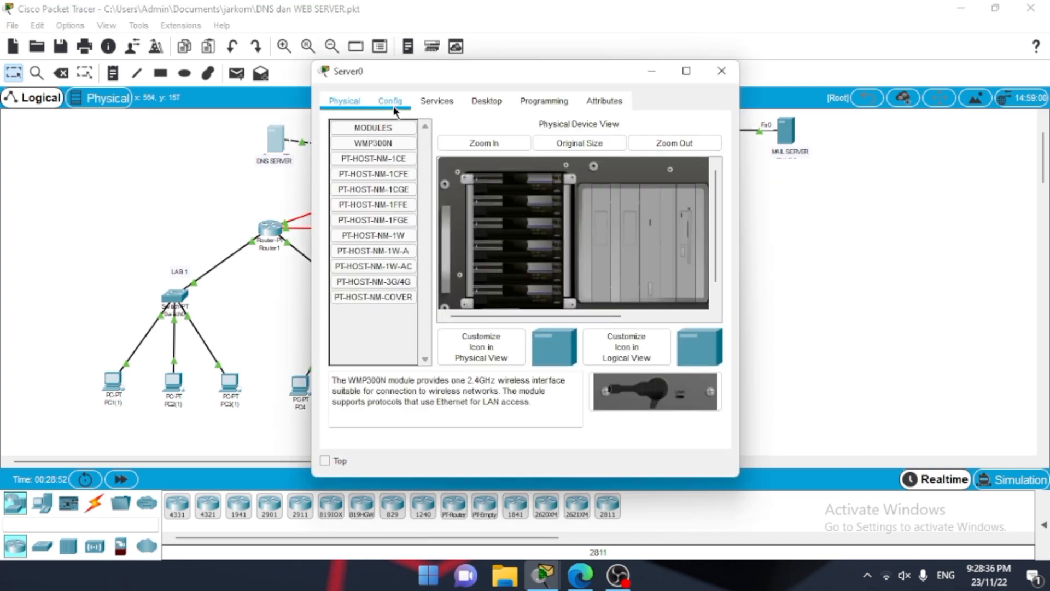
click(431, 103)
click(474, 105)
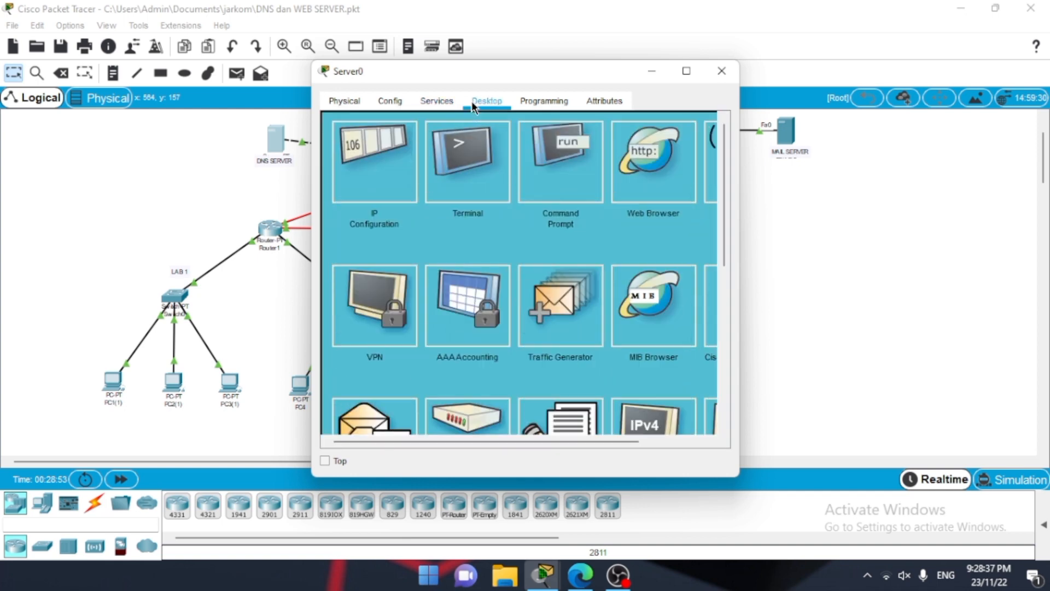
click(370, 159)
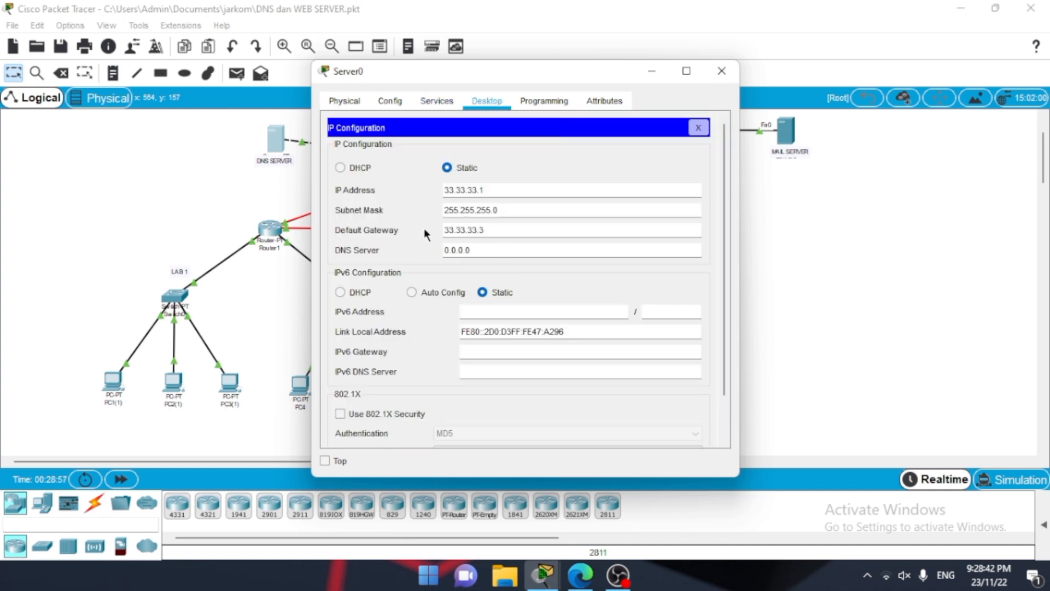
drag(498, 229, 435, 235)
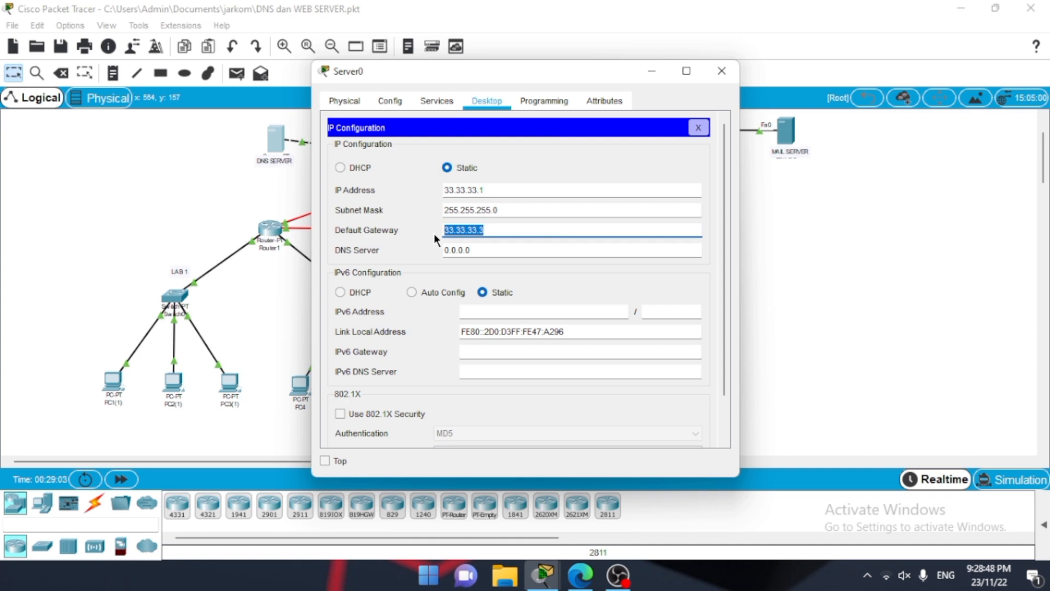
click(435, 234)
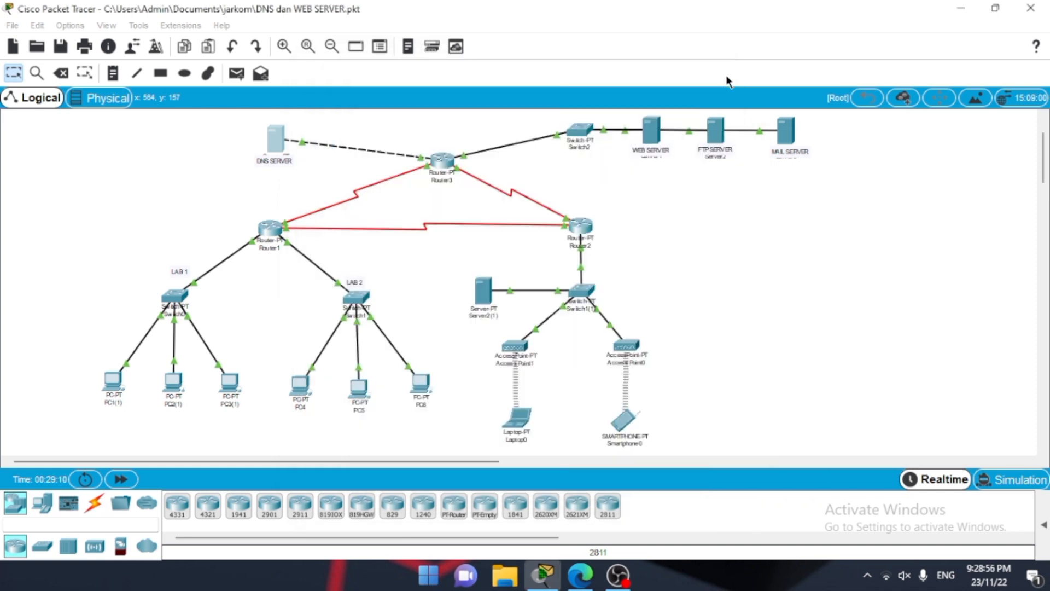
click(722, 71)
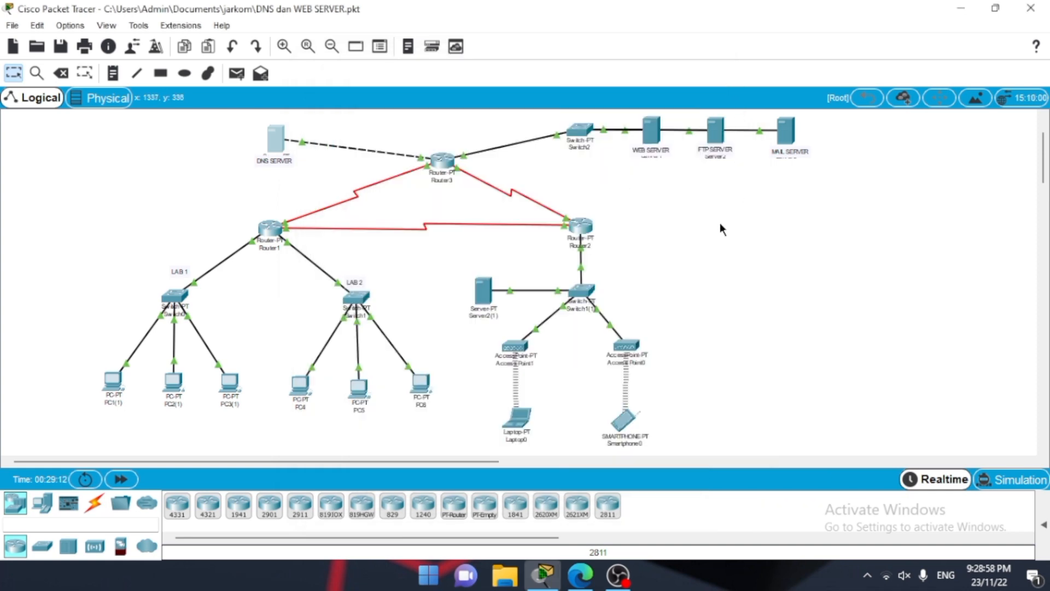
Step: Review the web server's IP address, subnet mask and default gateway in its IP configuration
click(653, 136)
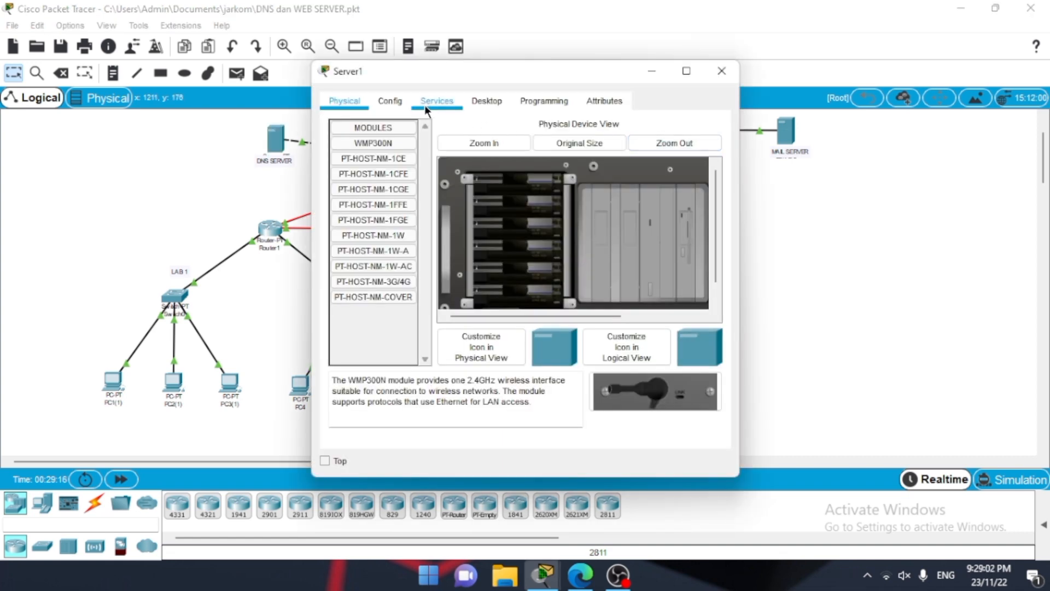
click(486, 101)
click(370, 169)
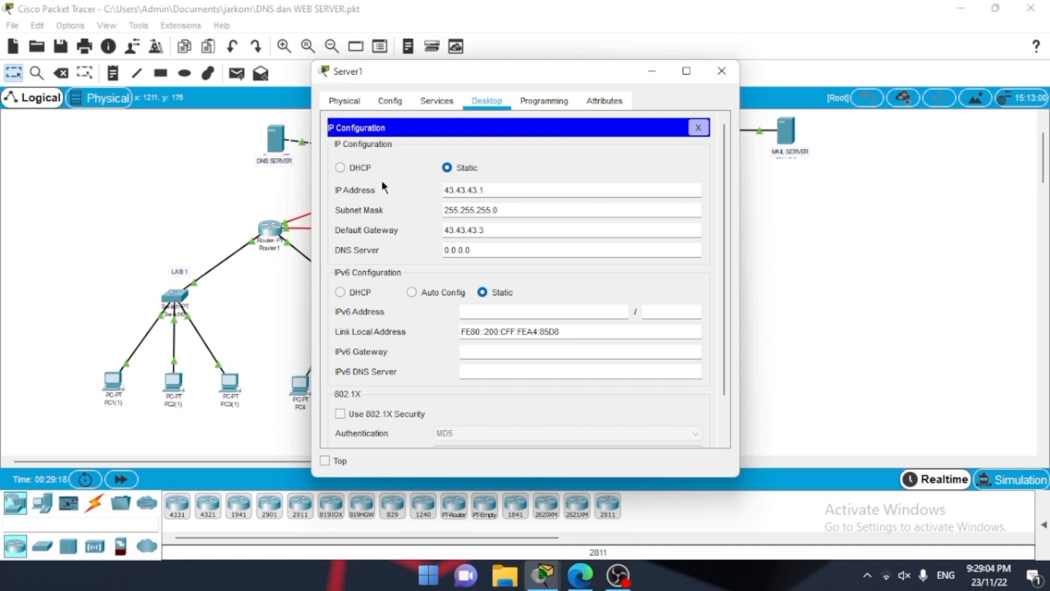
drag(488, 188, 438, 188)
drag(498, 211, 441, 213)
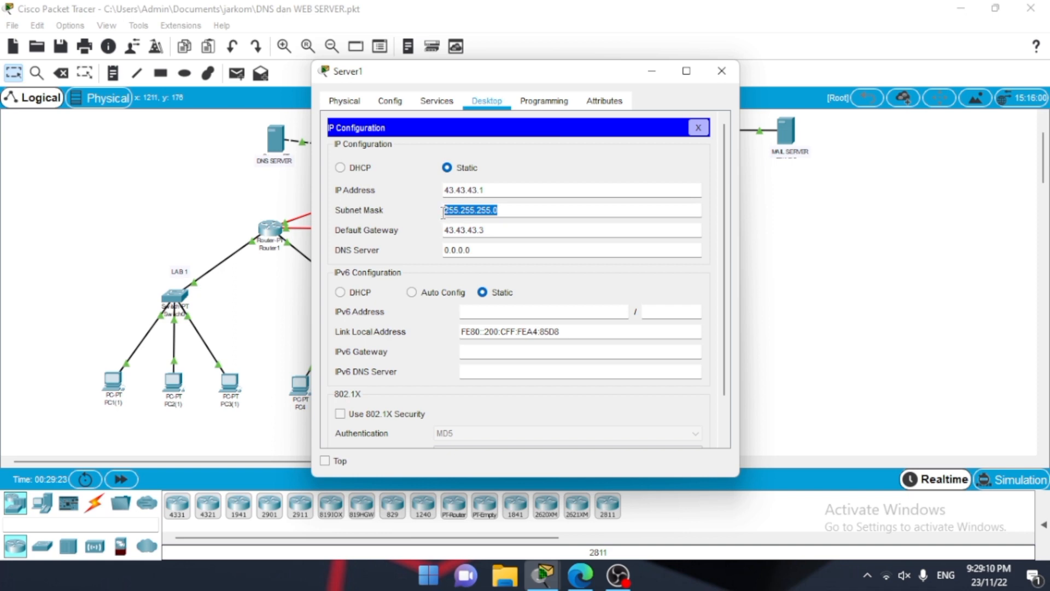
click(502, 242)
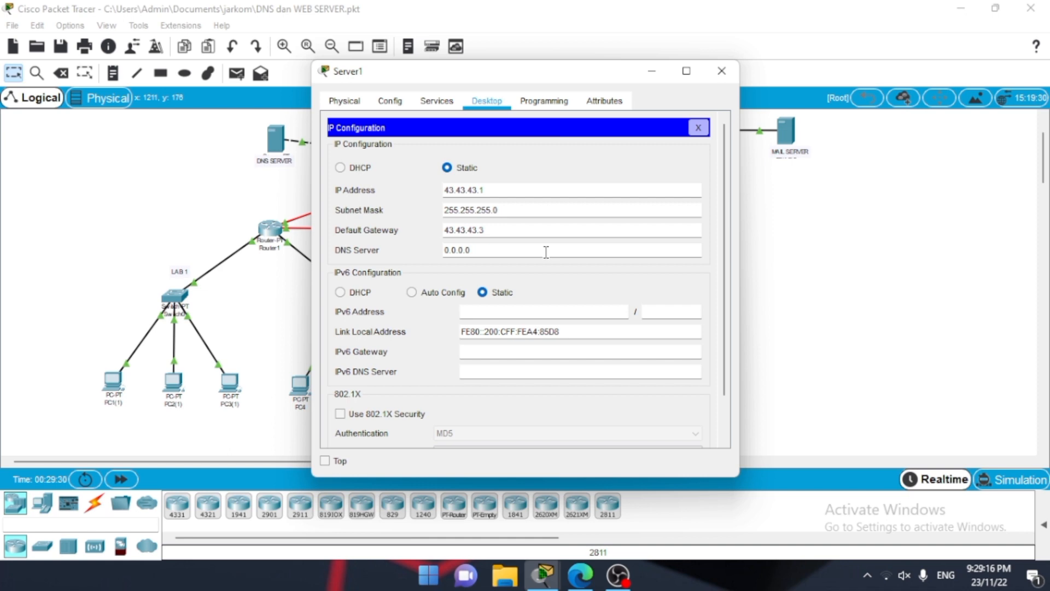
click(736, 69)
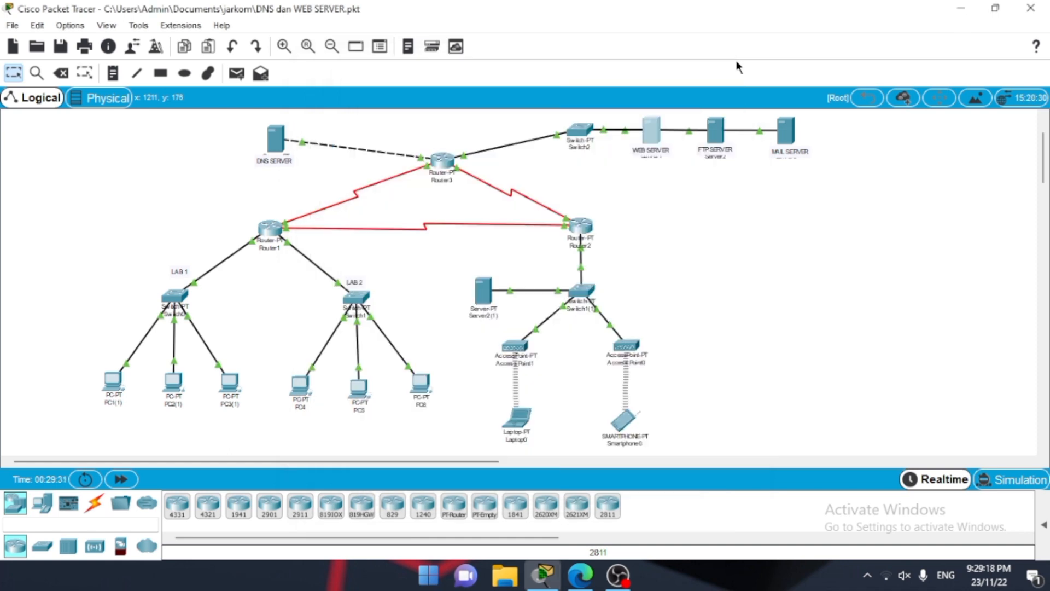
Step: Examine the FTP server's IP configuration, checking its address, subnet mask and default gateway
click(722, 123)
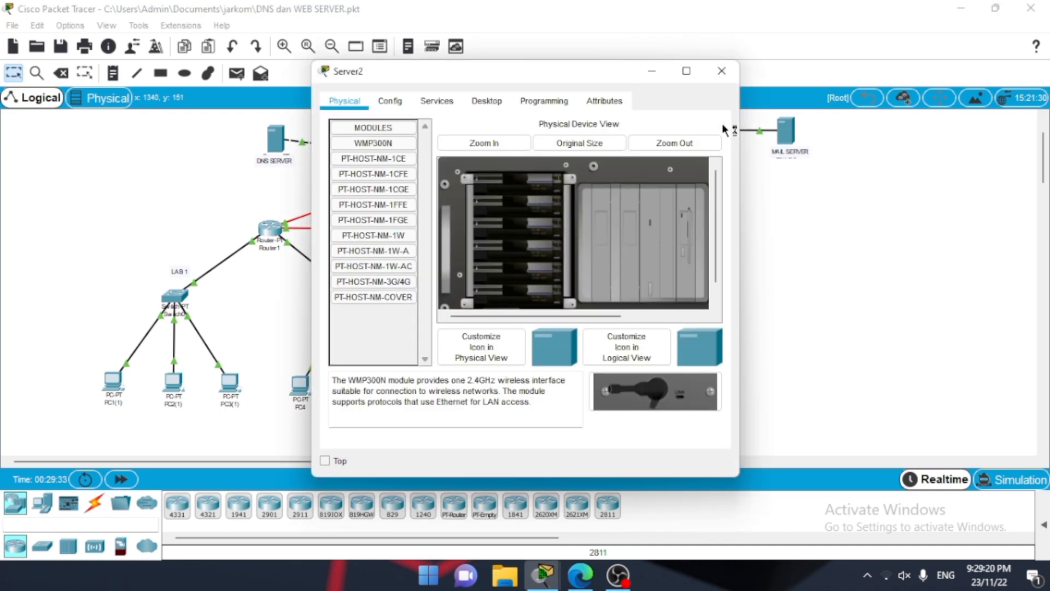
click(488, 101)
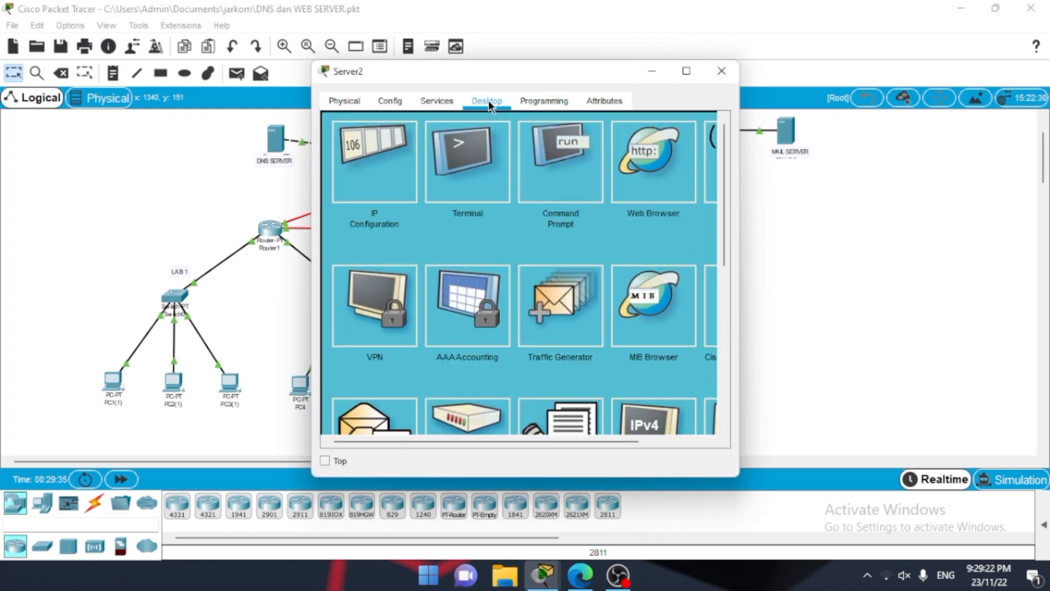
click(398, 158)
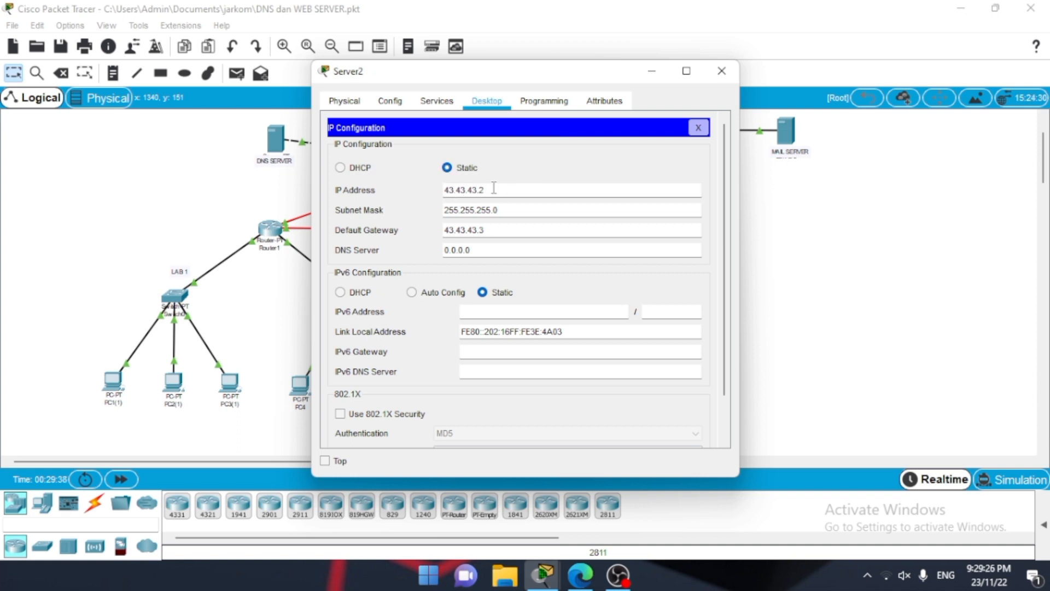
drag(484, 189, 445, 192)
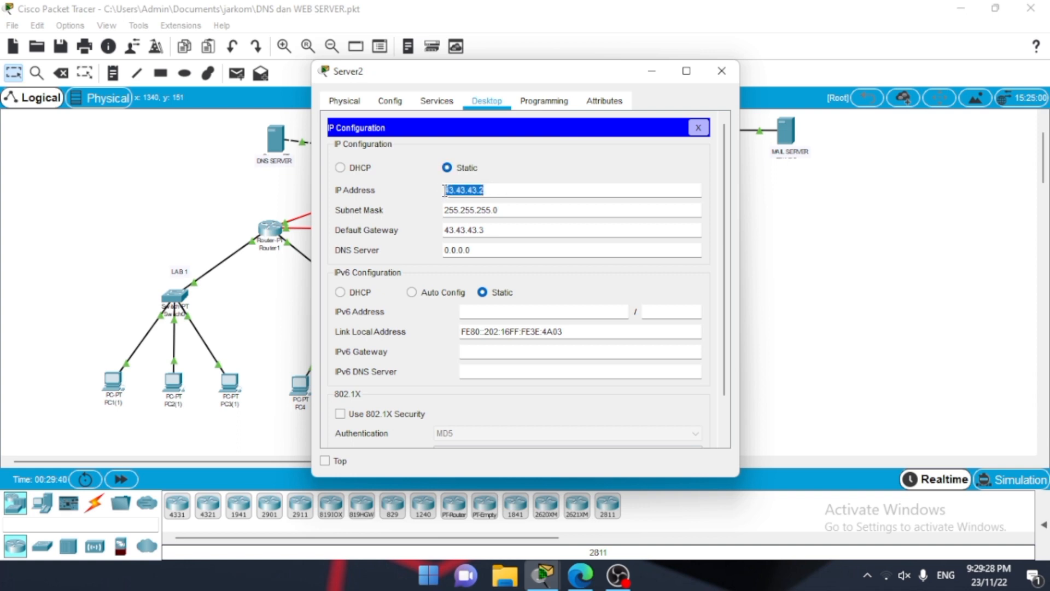
click(504, 194)
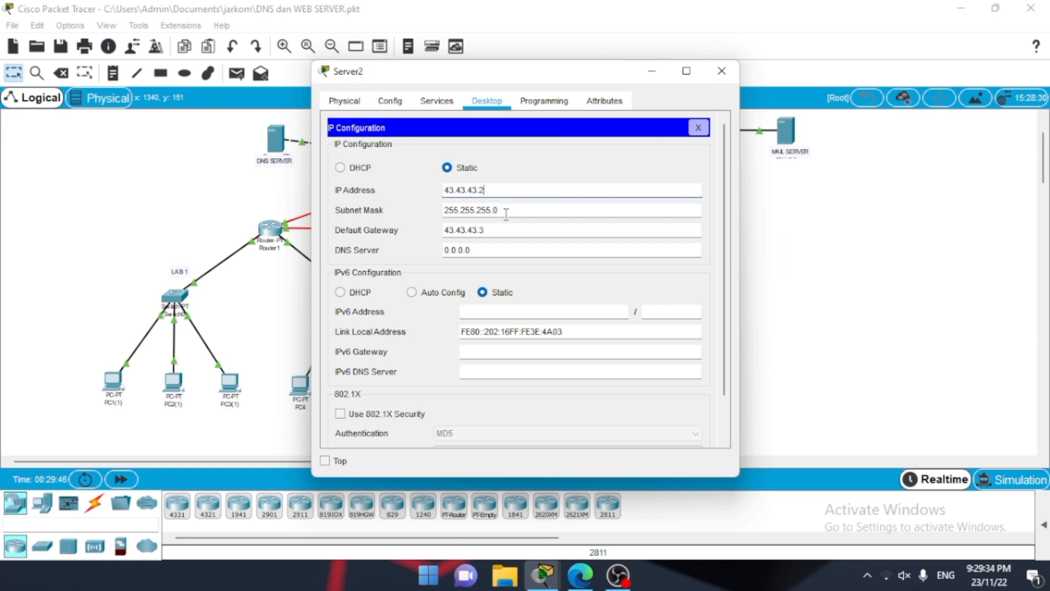
drag(506, 214, 443, 216)
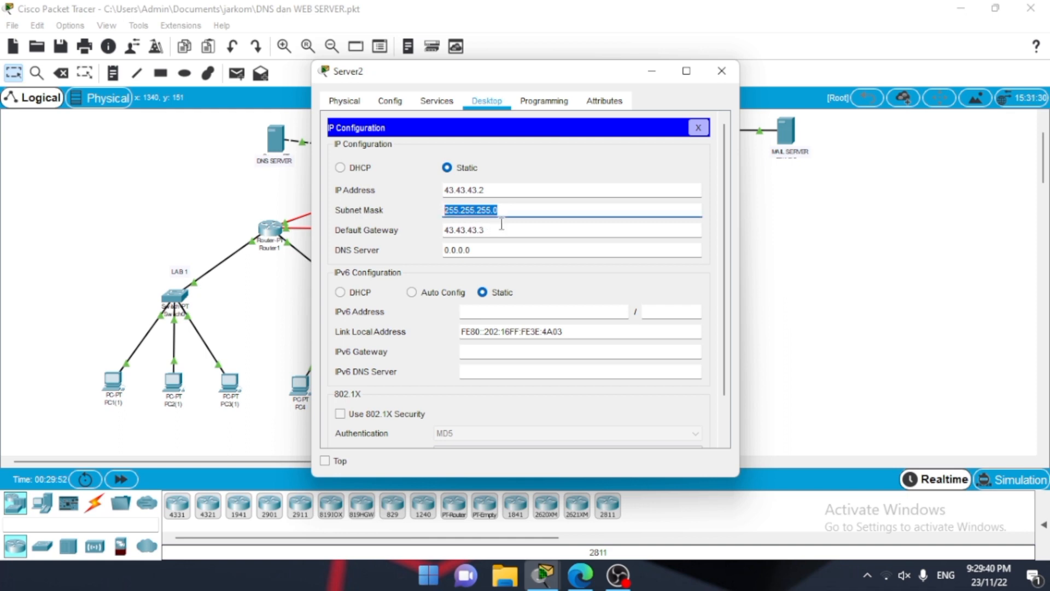
drag(500, 230, 439, 231)
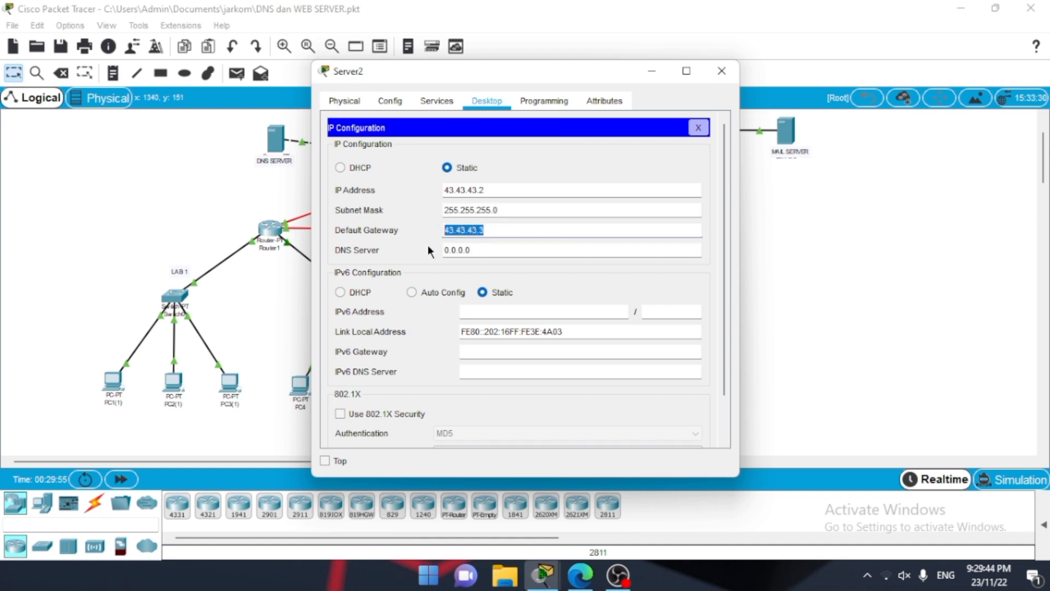
click(428, 245)
click(719, 71)
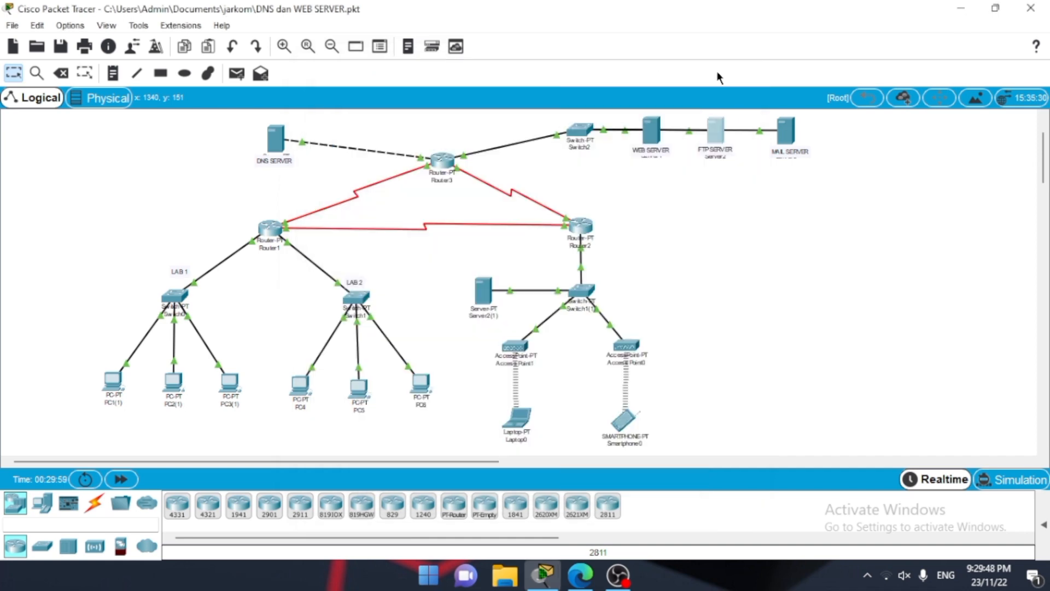
Step: Inspect the mail server's IP configuration for its address, subnet mask and default gateway
click(787, 124)
click(499, 104)
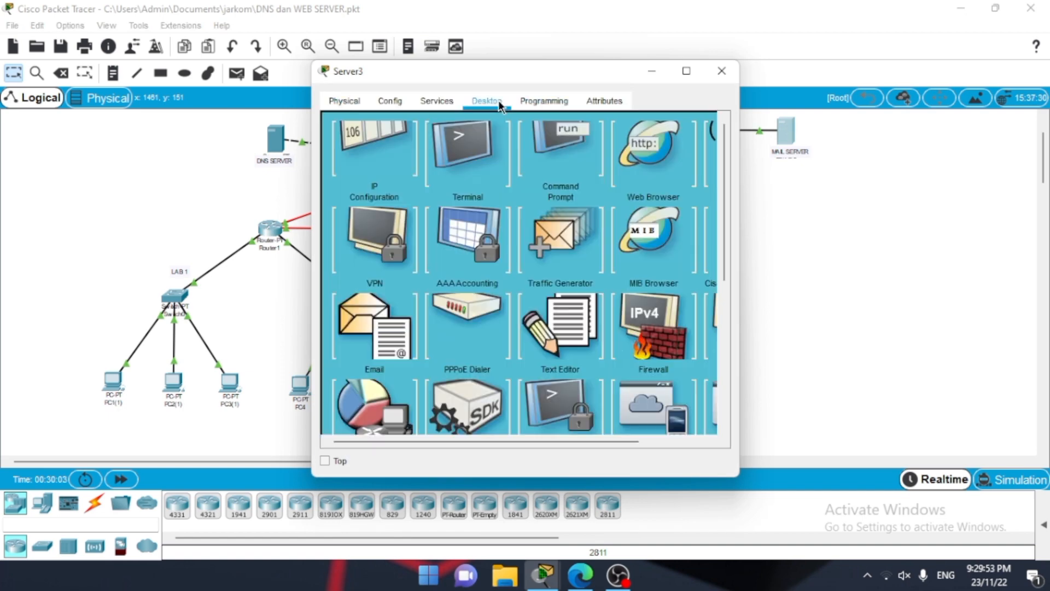
click(402, 149)
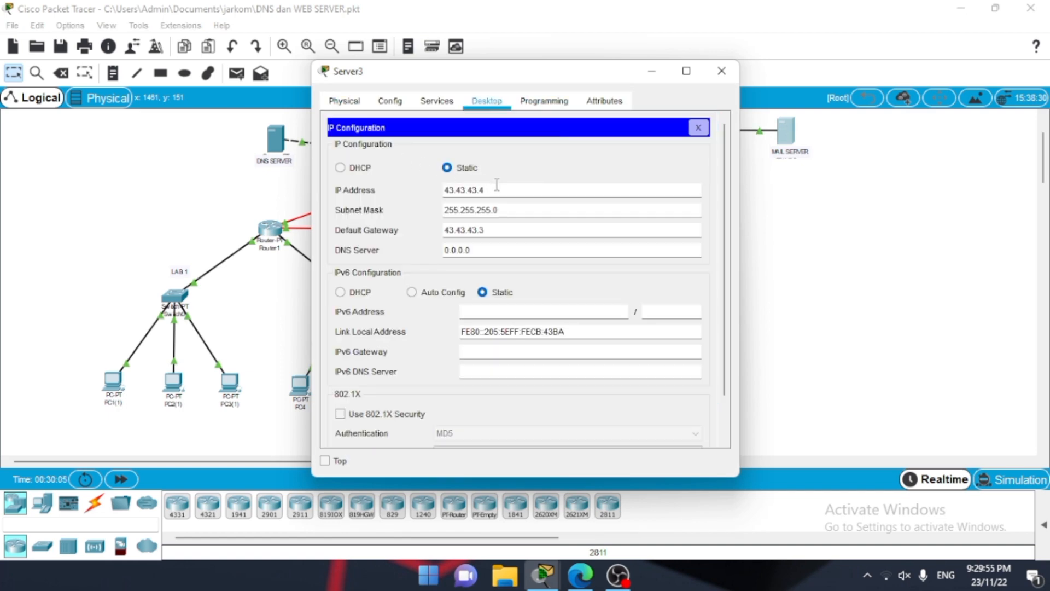
drag(485, 190, 444, 190)
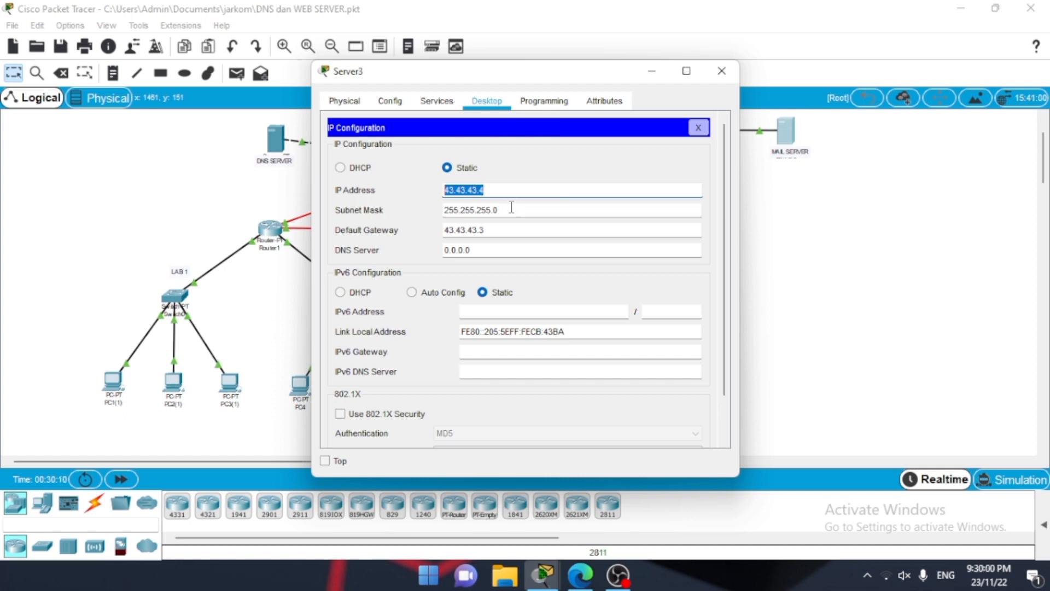
drag(508, 209, 445, 210)
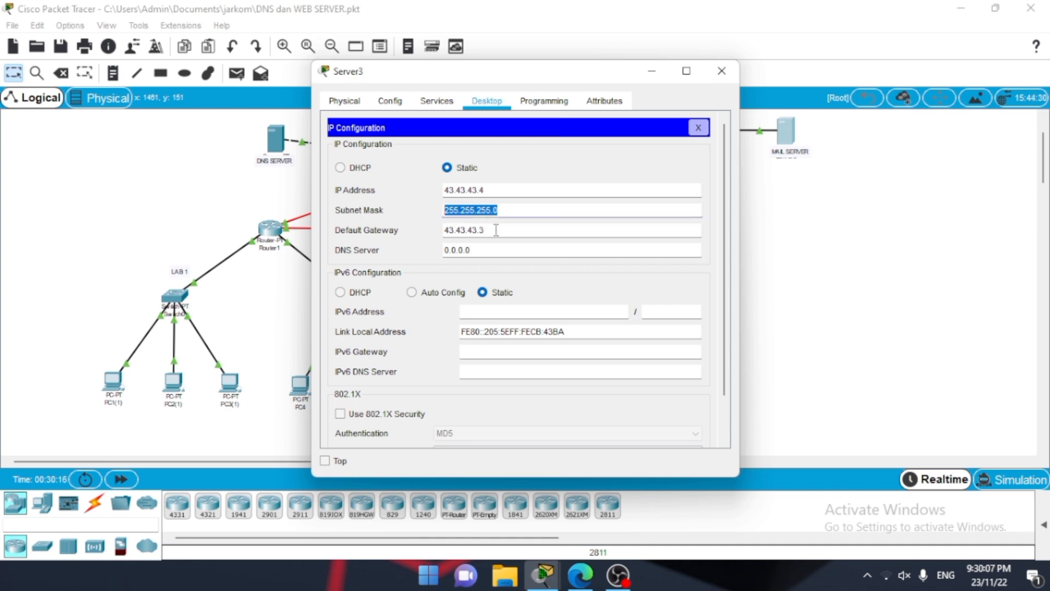
drag(496, 230, 446, 231)
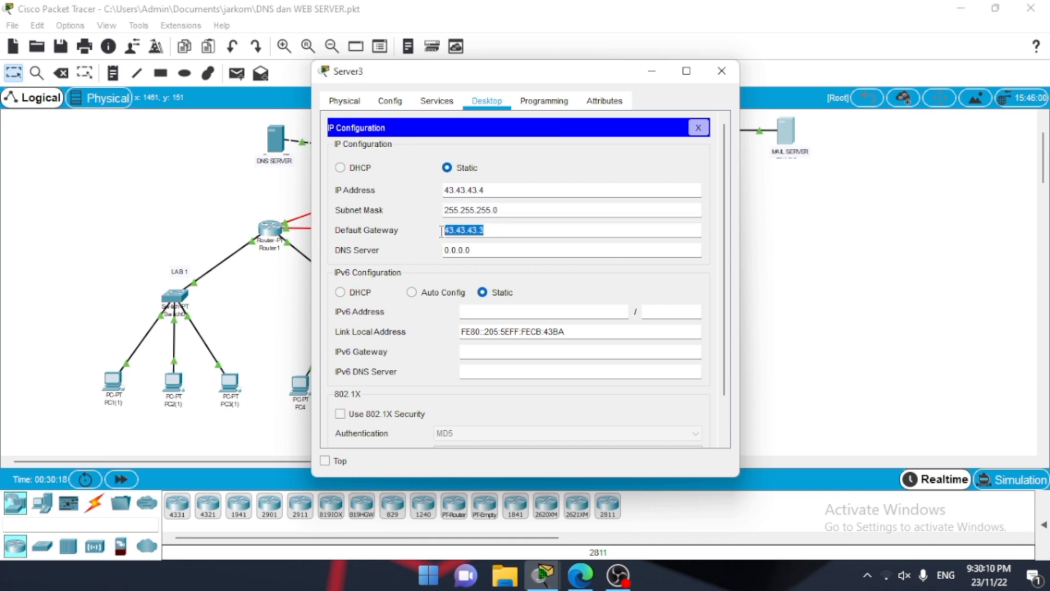
click(521, 247)
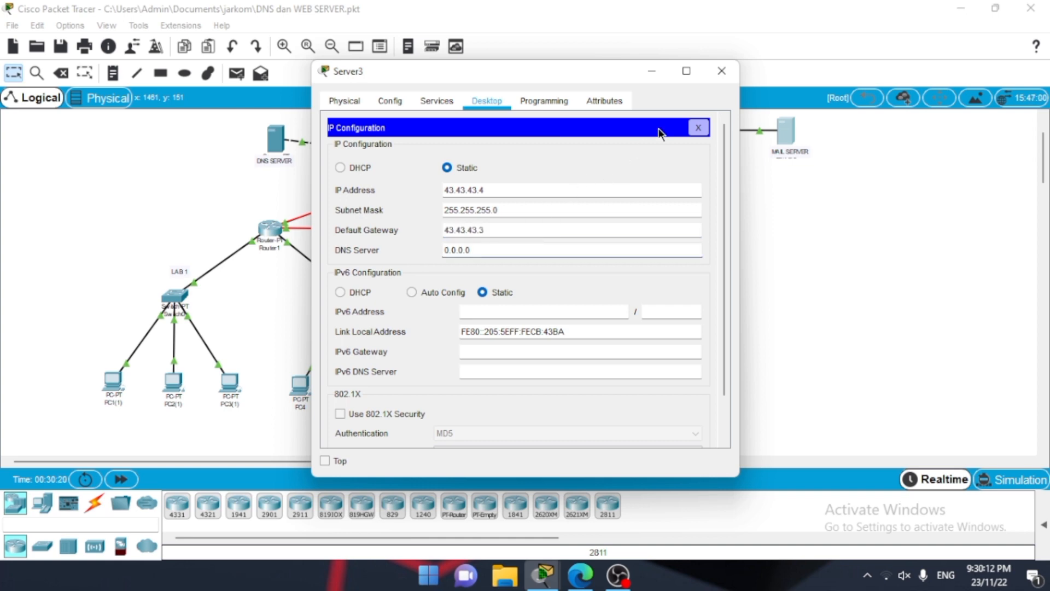
click(722, 71)
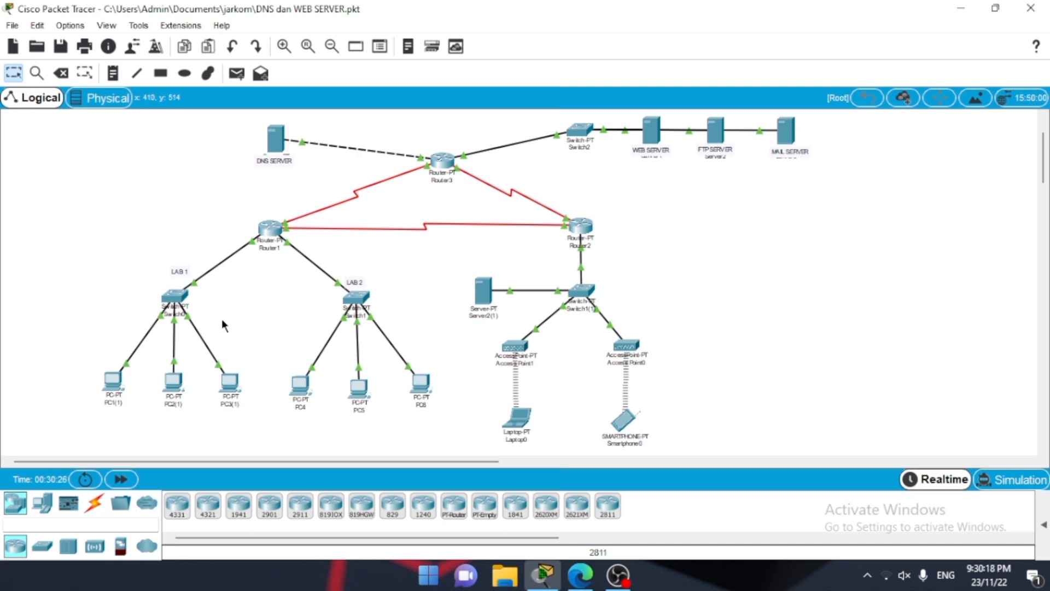
Step: Ping the DNS server at 33.33.33.1 from the command prompt of PC1(1) in LAB 1
click(117, 384)
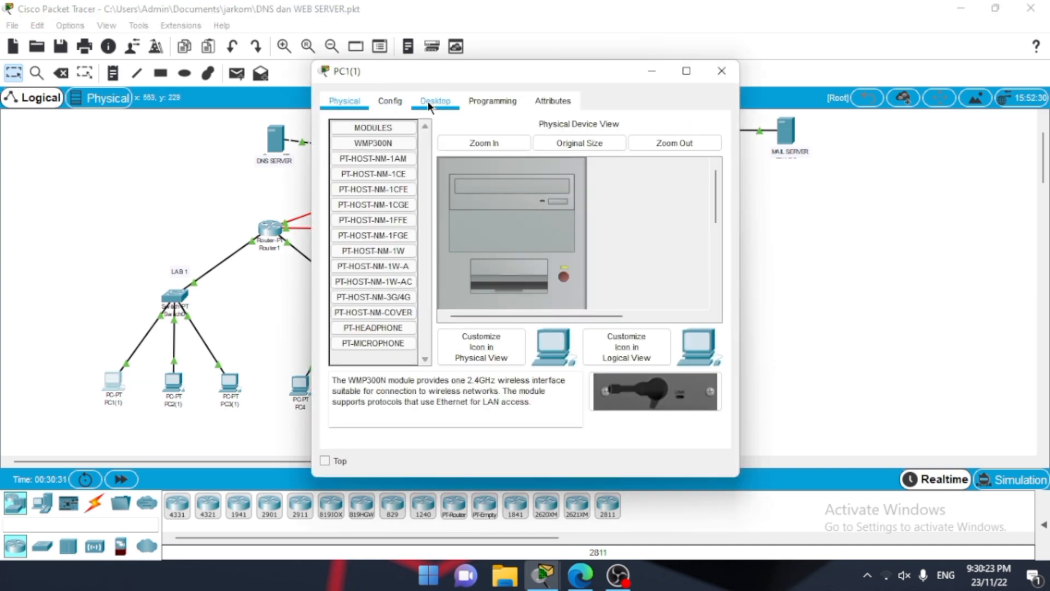
click(446, 101)
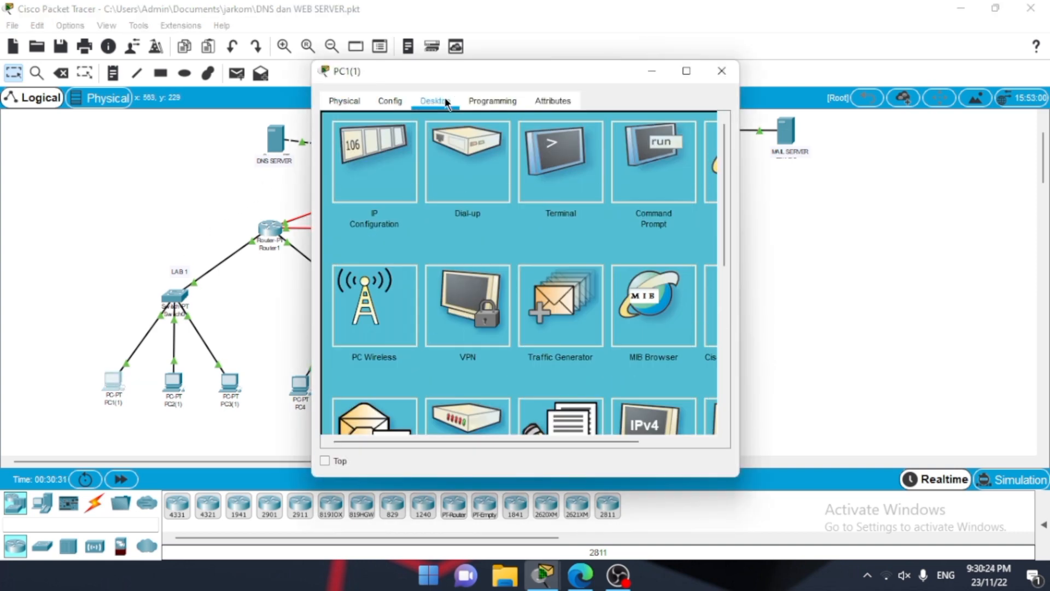
click(646, 171)
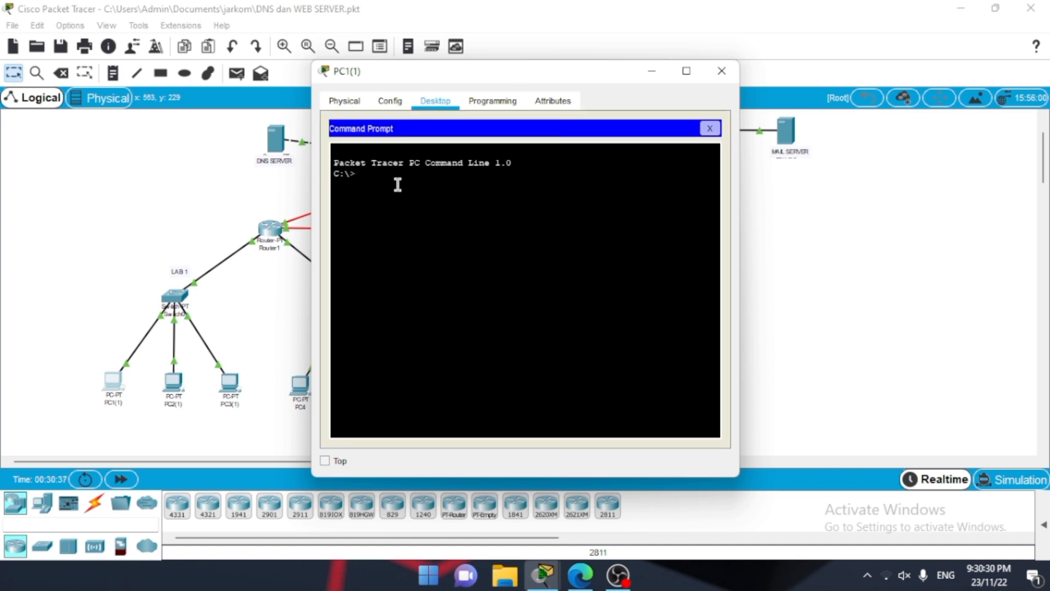
text(ping 33.33.33.1)
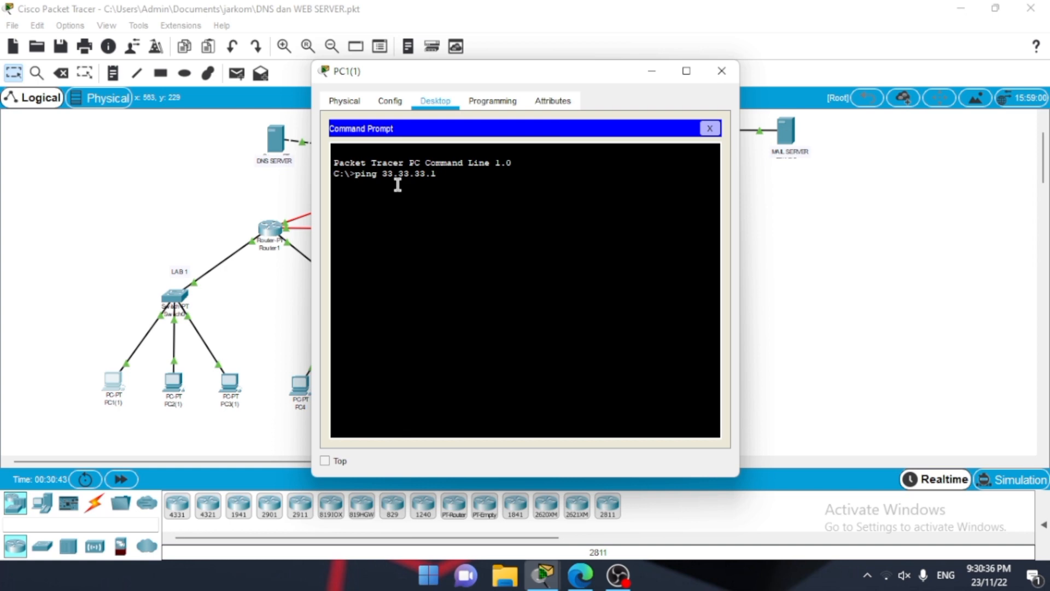
key(Return)
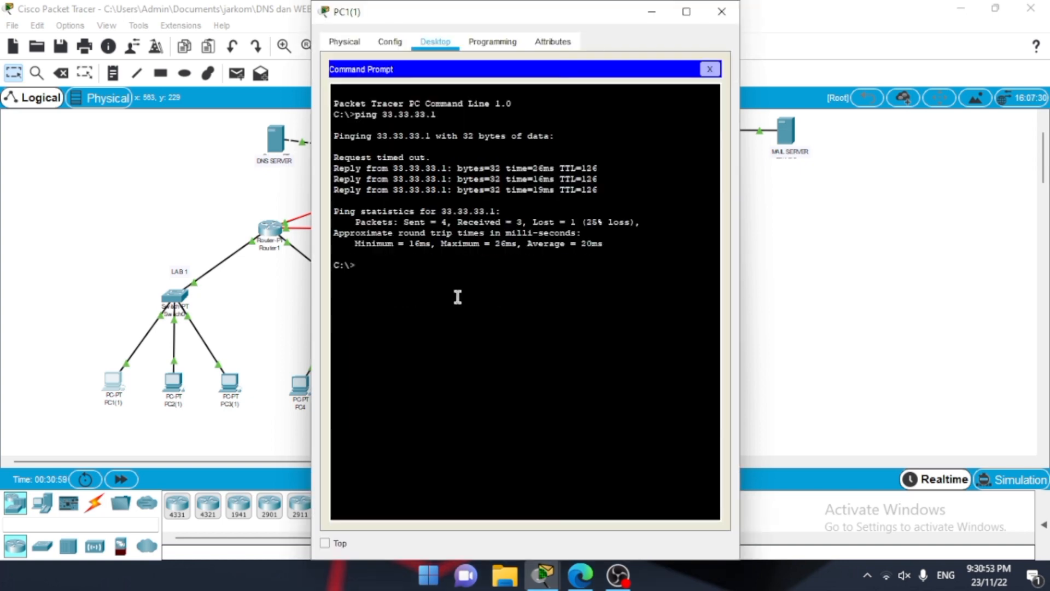
Step: Ping the web server at 43.43.43.1 from PC1(1)'s command prompt
text(ping 43.43.4)
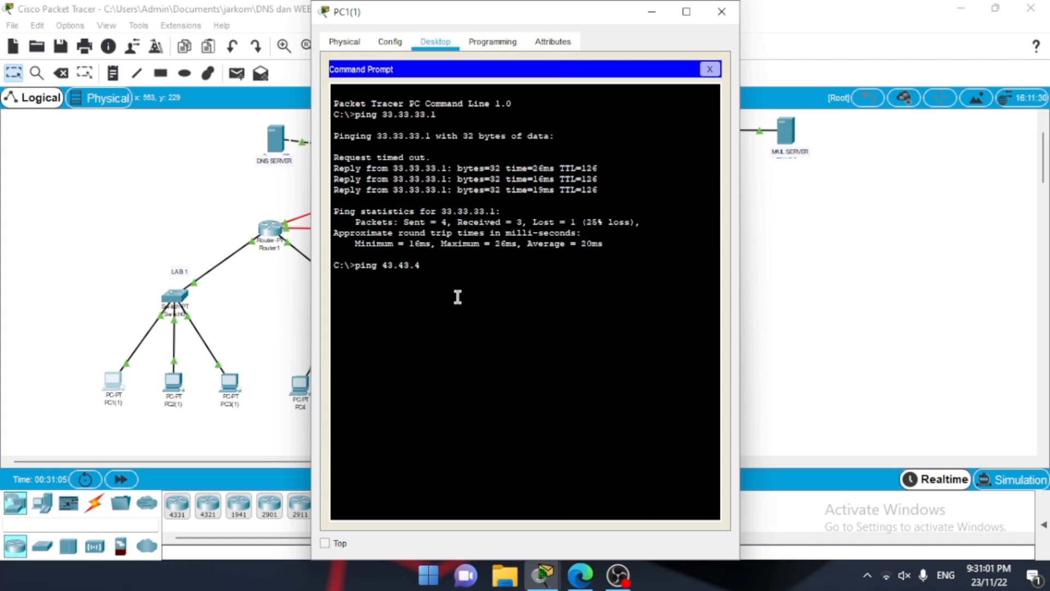
text(3.1)
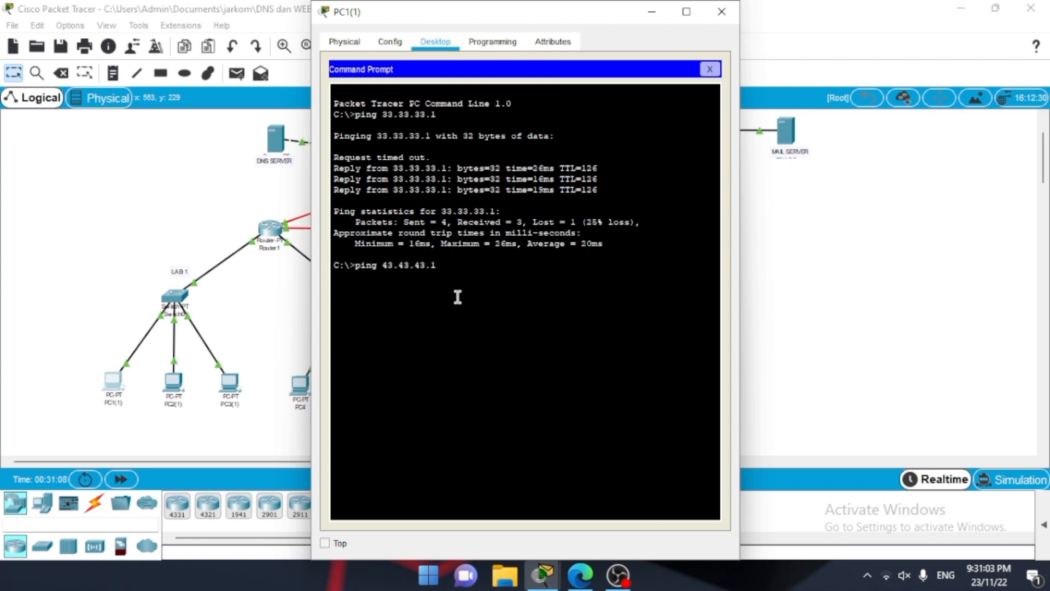
key(Return)
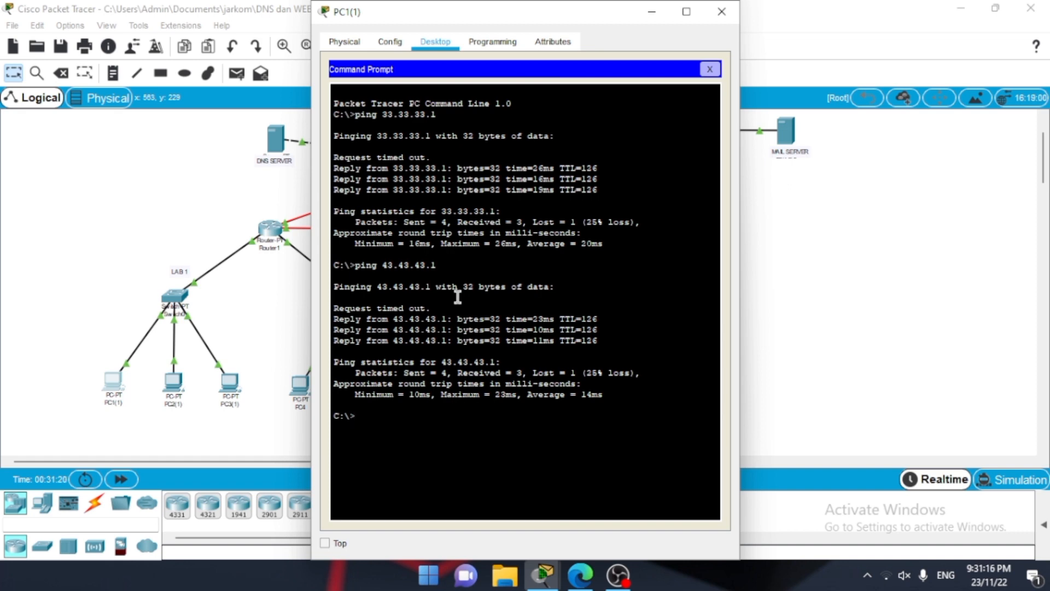
Step: Ping the FTP server at 43.43.43.2 from PC1(1)'s command prompt
text(ping 43.43.43.2)
key(Return)
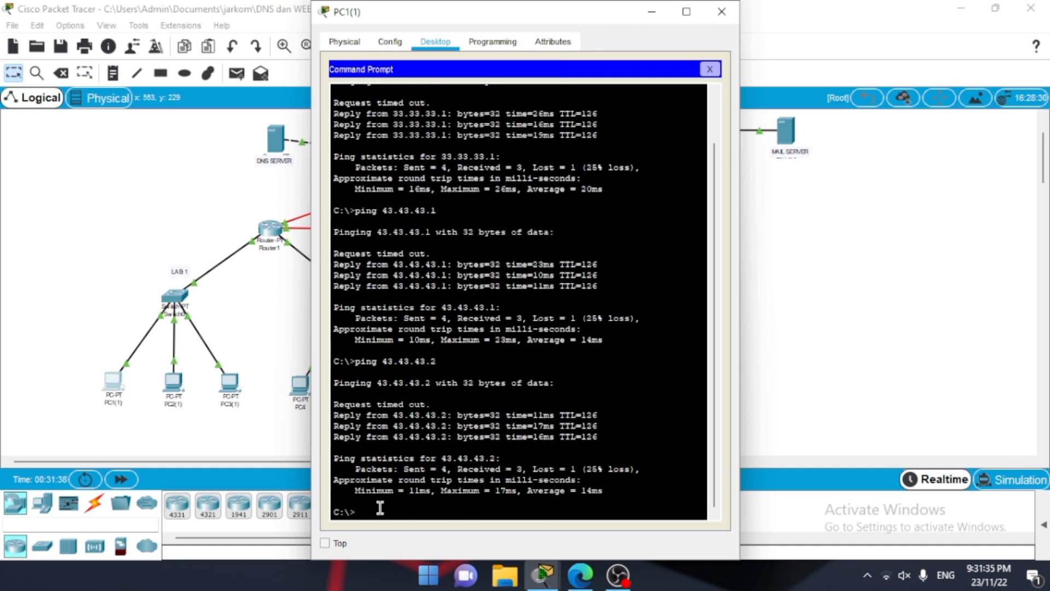
Step: Ping the mail server at 43.43.43.4 from PC1(1), and close the PC's window
text(ping 43.43.43.4)
key(Return)
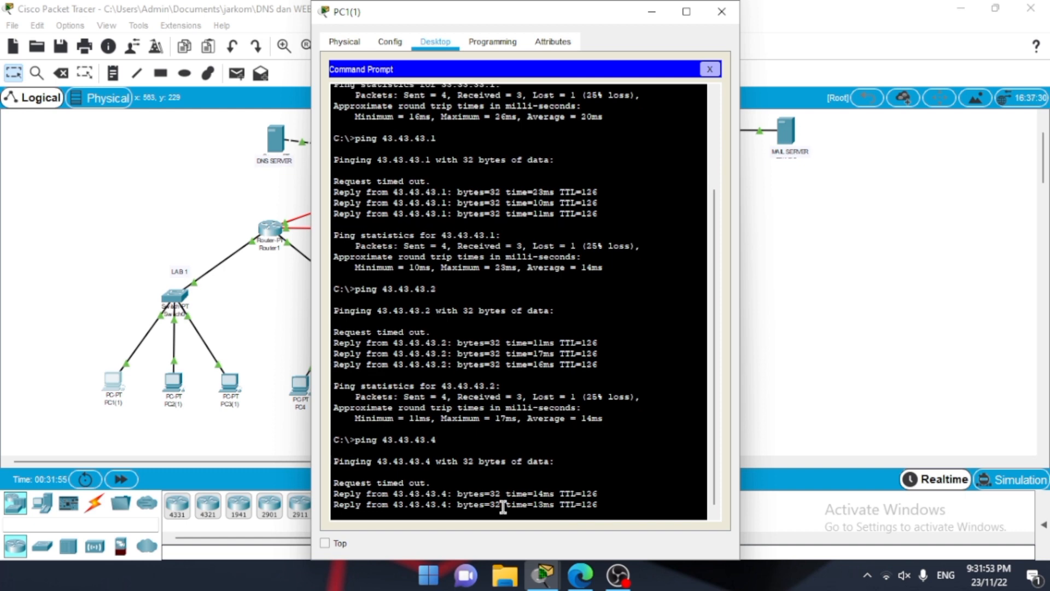
click(729, 8)
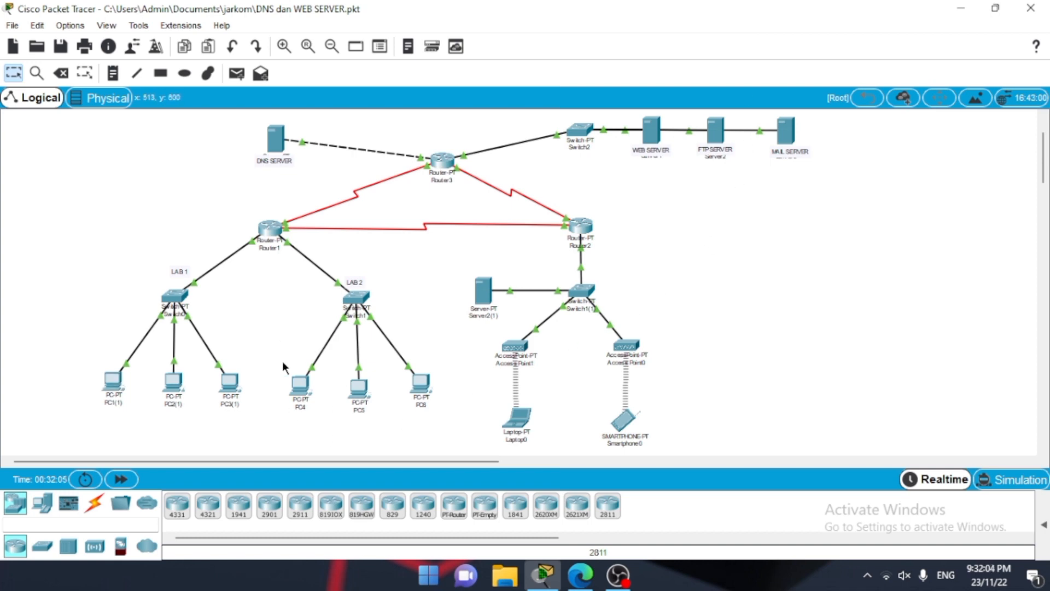
Step: Ping the DNS server at 33.33.33.1 from the command prompt of PC4 in LAB 2
click(302, 384)
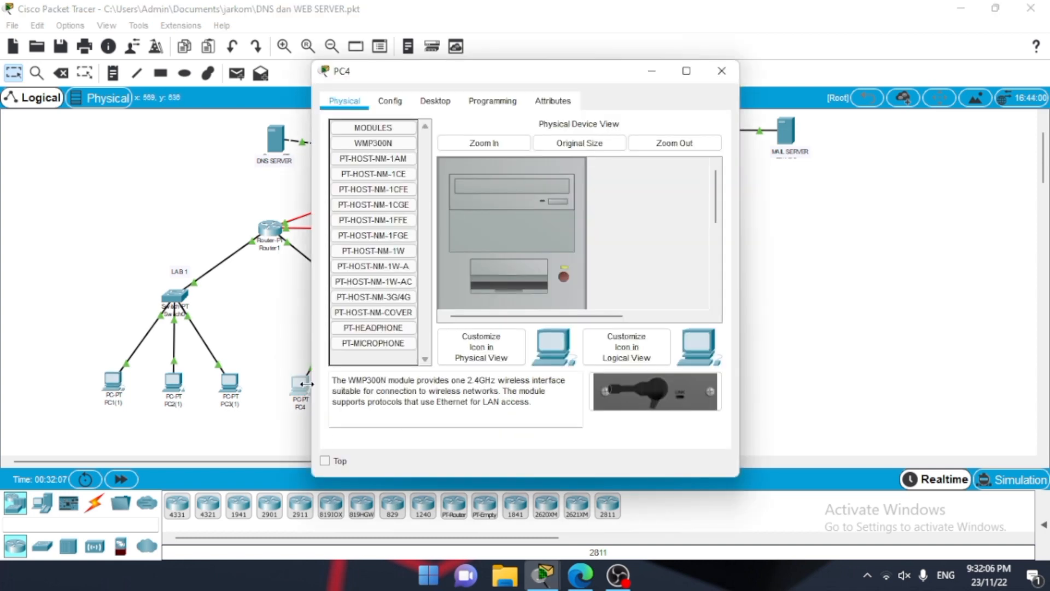
click(439, 101)
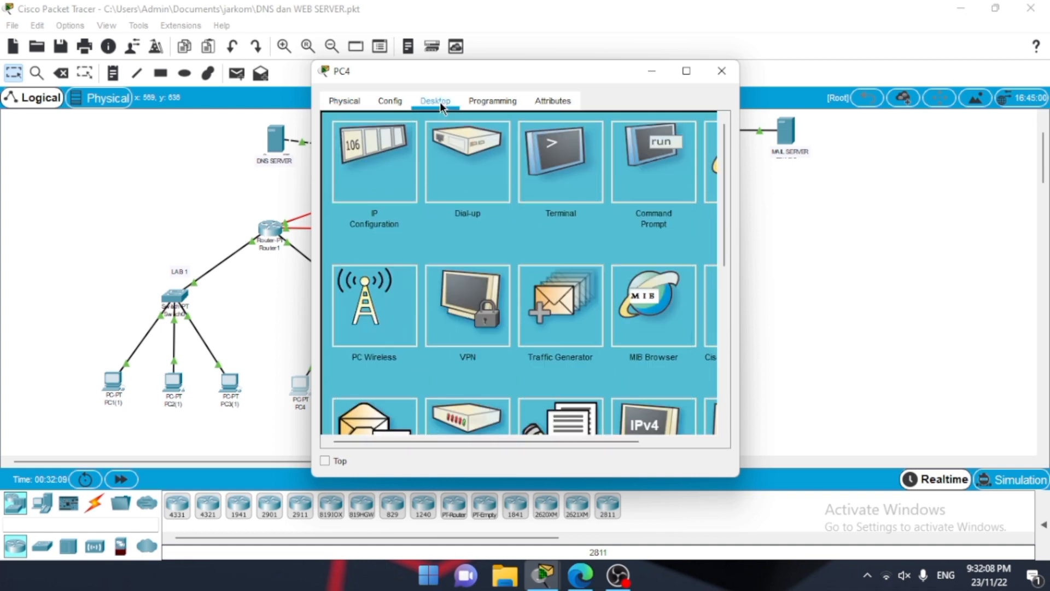
click(636, 184)
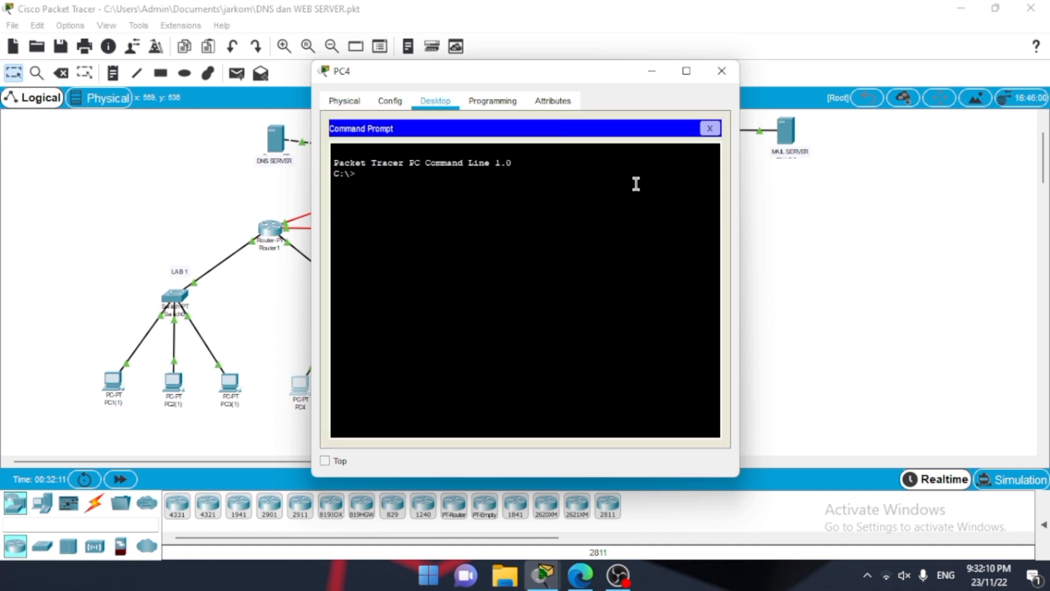
text(ping 33.)
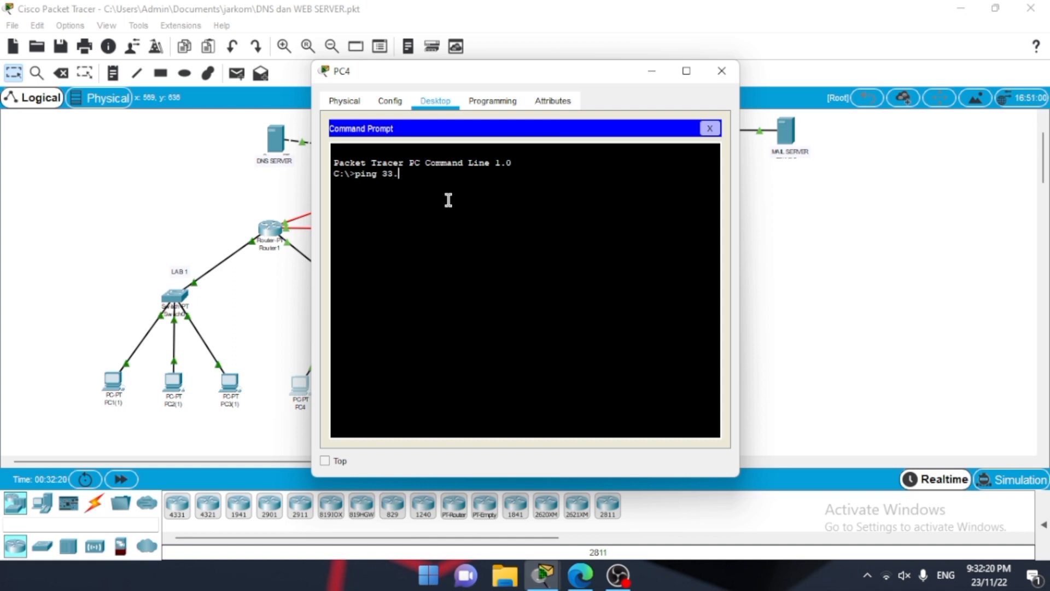
text(33.33.)
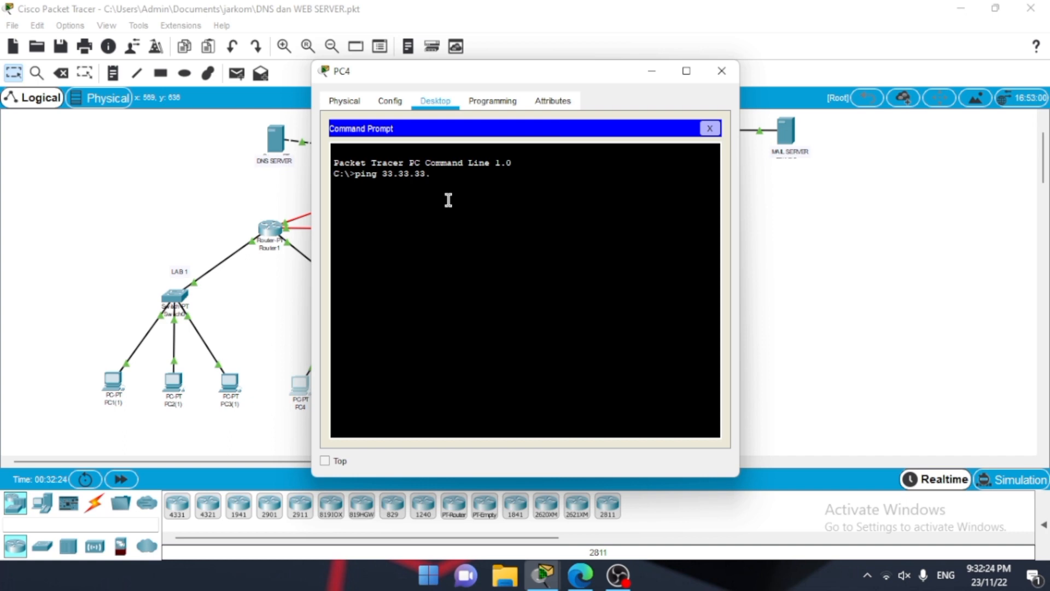
text(1)
key(Return)
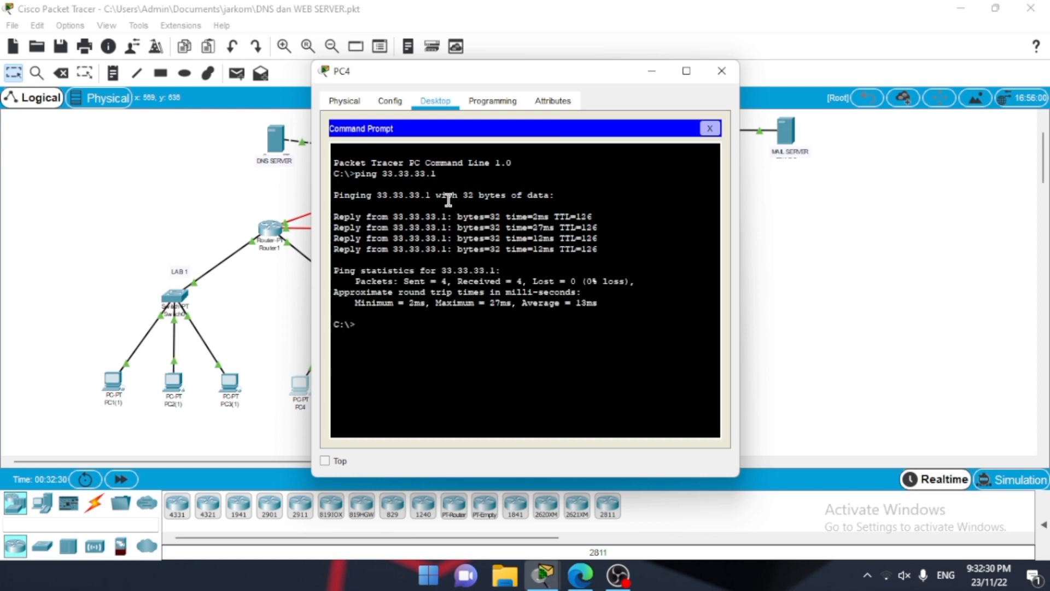
Step: Ping the web server at 43.43.43.1 from PC4's command prompt, and close the PC's window
text(ping 43.43.43.1)
key(Return)
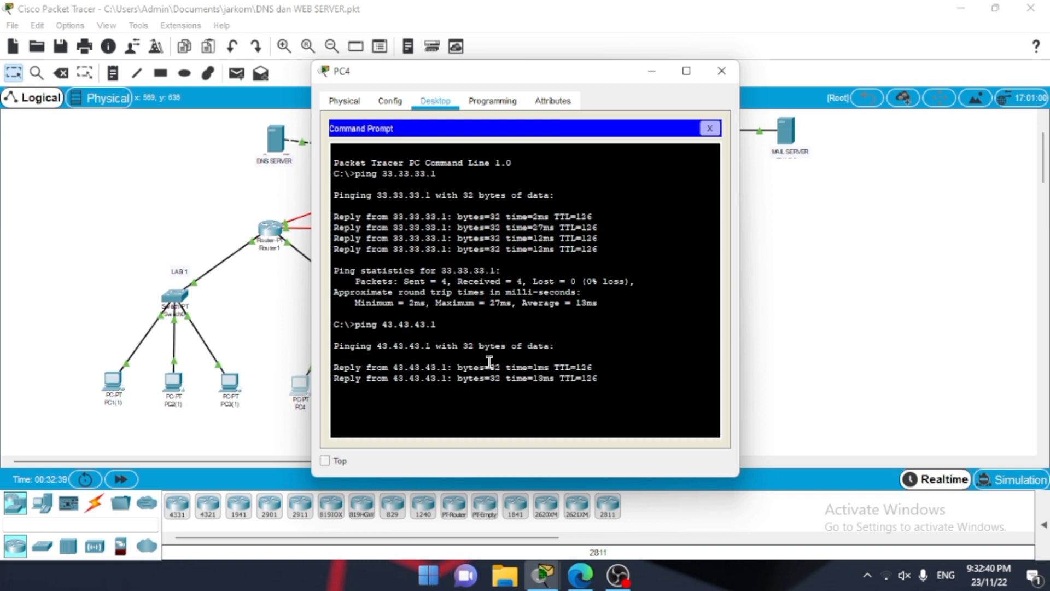
drag(498, 479, 494, 561)
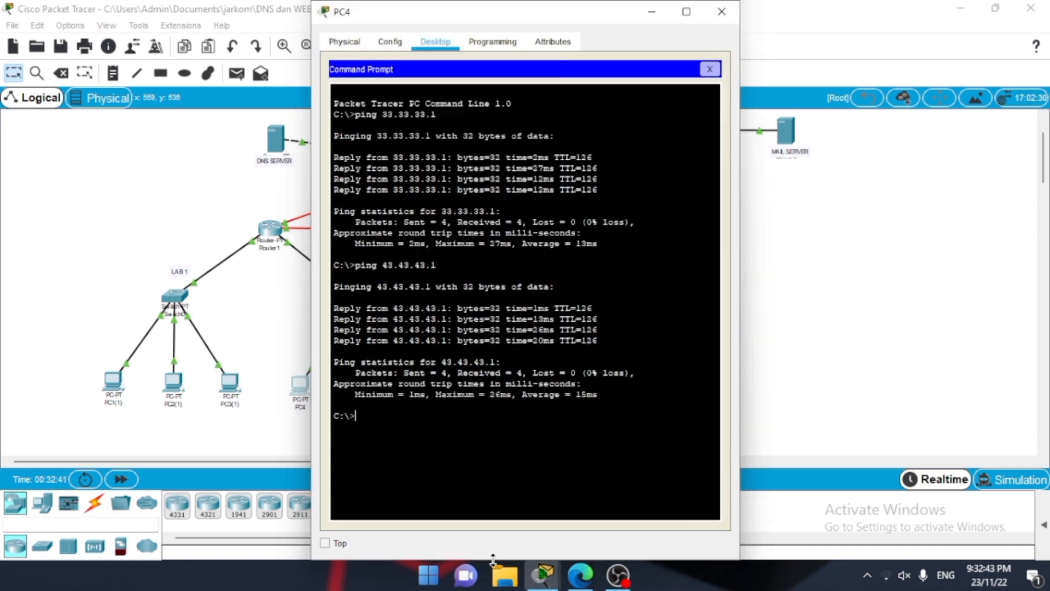
drag(383, 406, 338, 298)
click(569, 382)
click(732, 19)
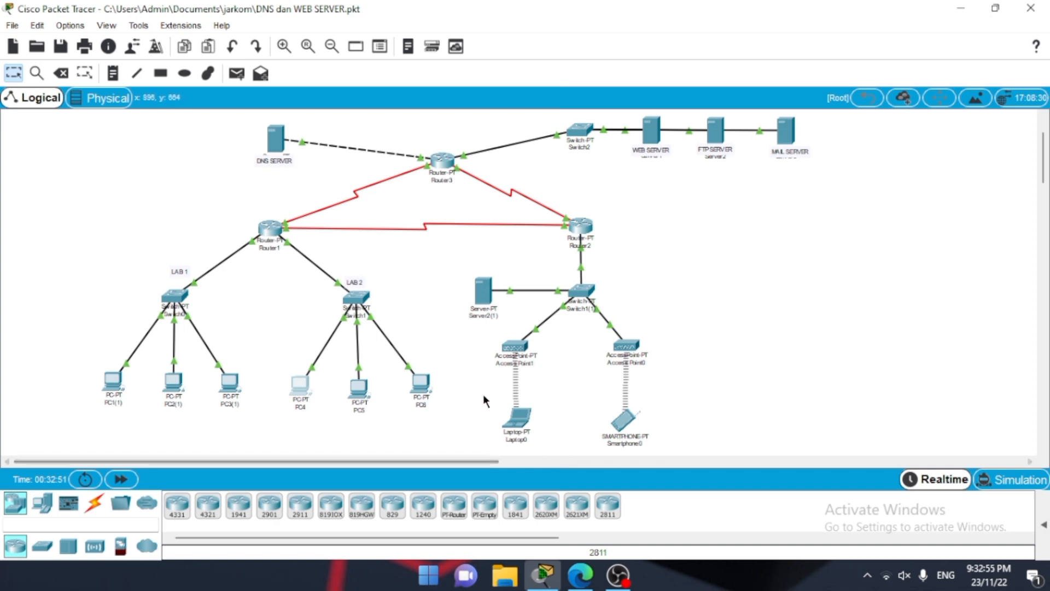
Step: Ping the web server at 43.43.43.1 from the command prompt of Laptop0
click(515, 421)
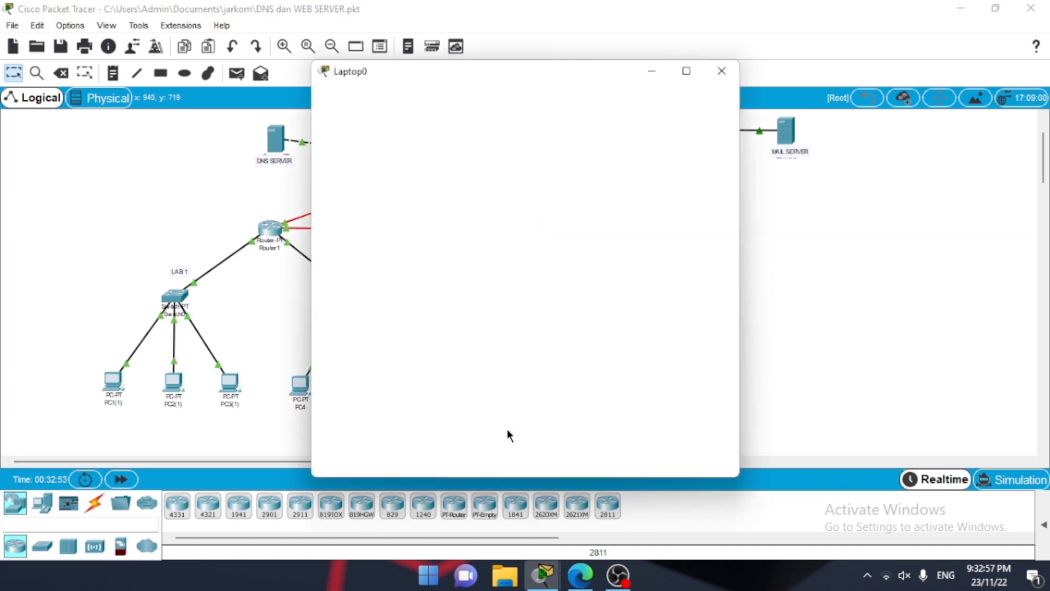
click(449, 103)
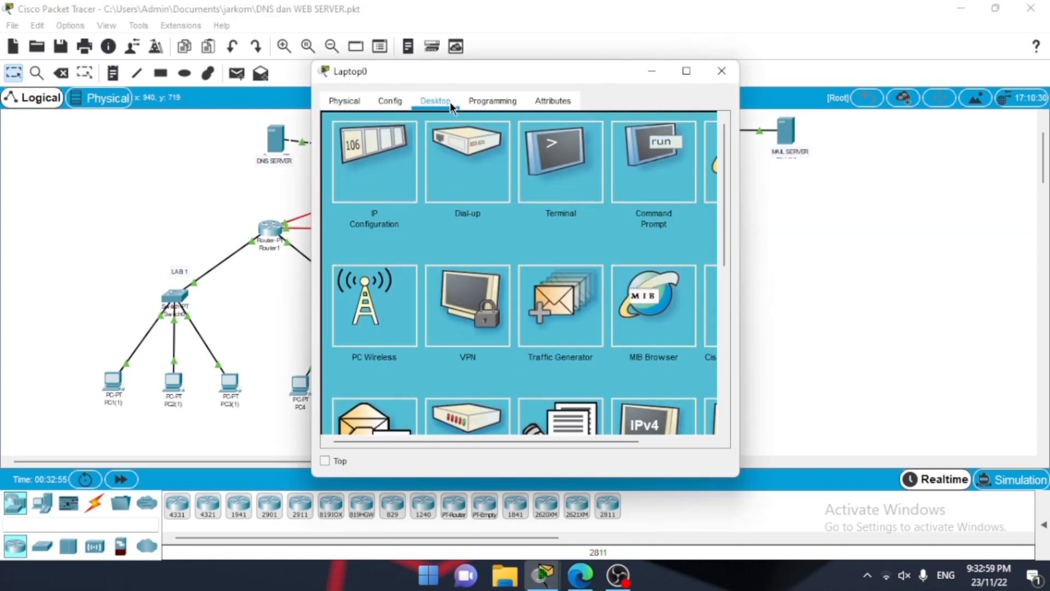
click(654, 160)
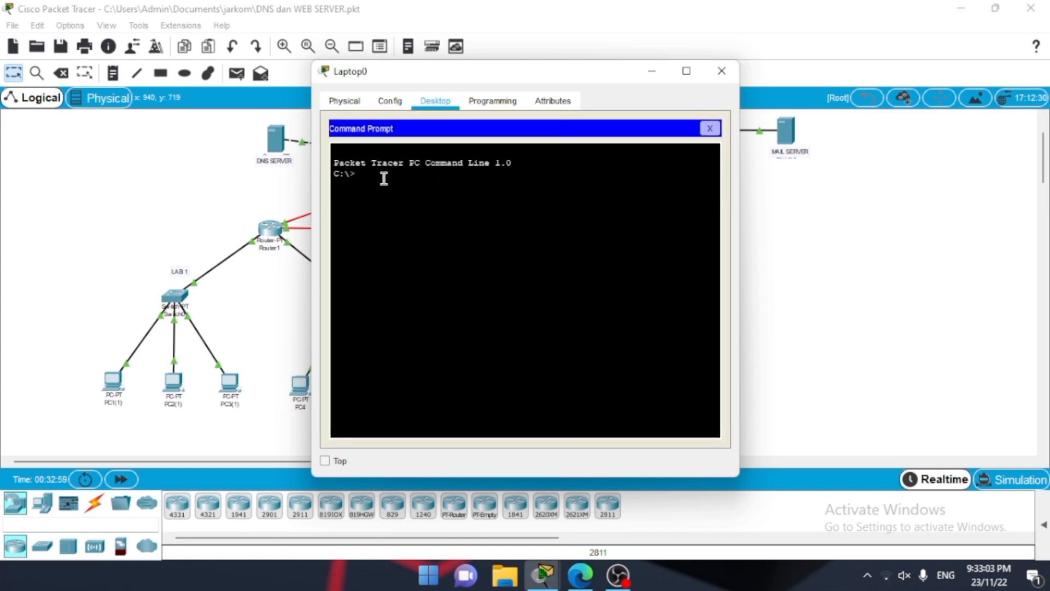
text(ping 13.43.43.1)
key(Return)
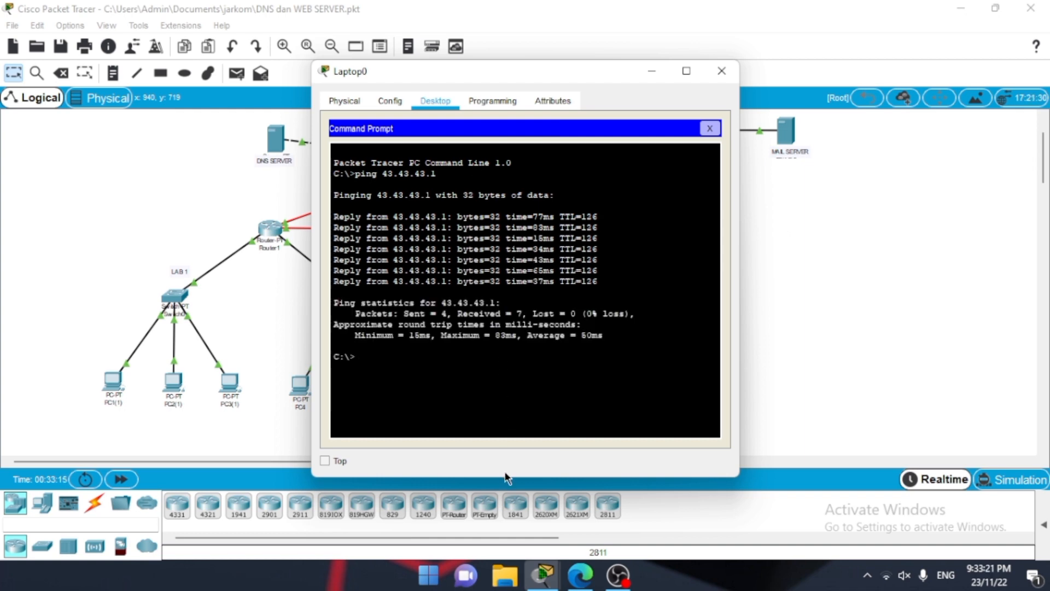
Step: Ping the DNS server at 33.33.33.1 from Laptop0's command prompt, and close the laptop's window
drag(507, 477, 505, 558)
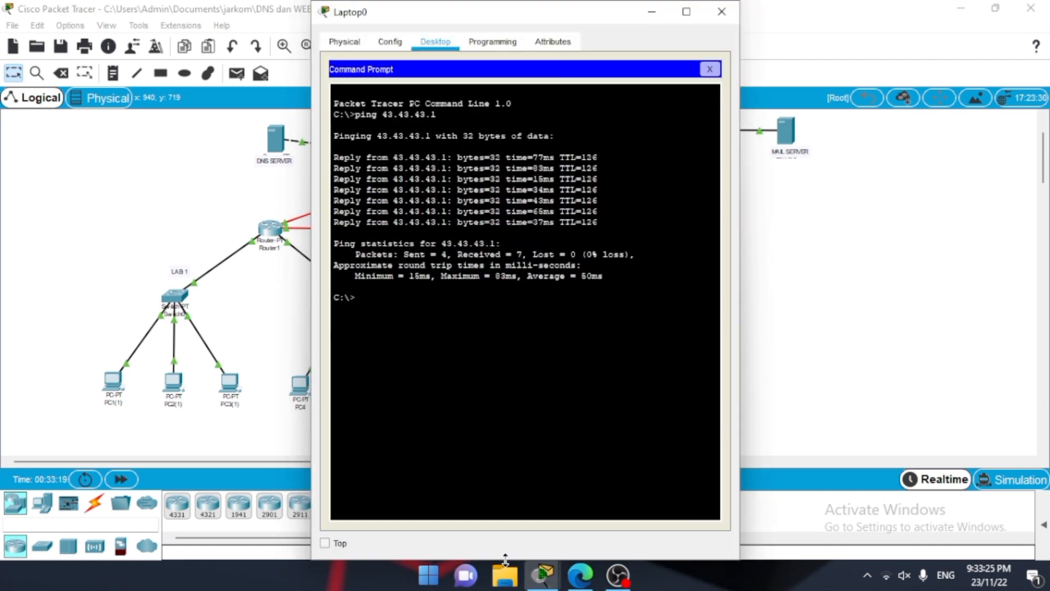
text(ping)
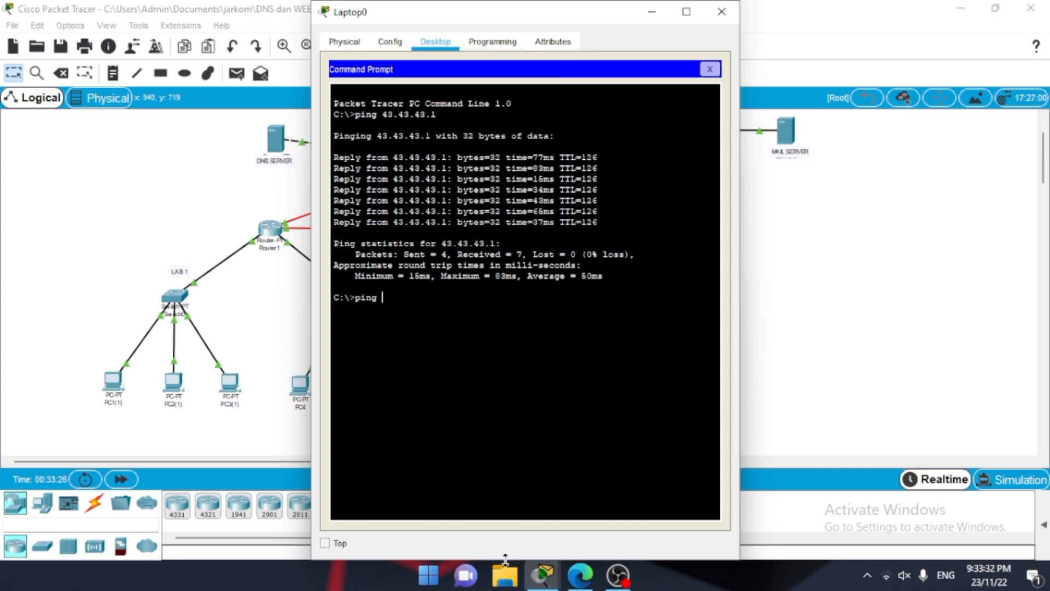
text( 33.33.33.1)
key(Return)
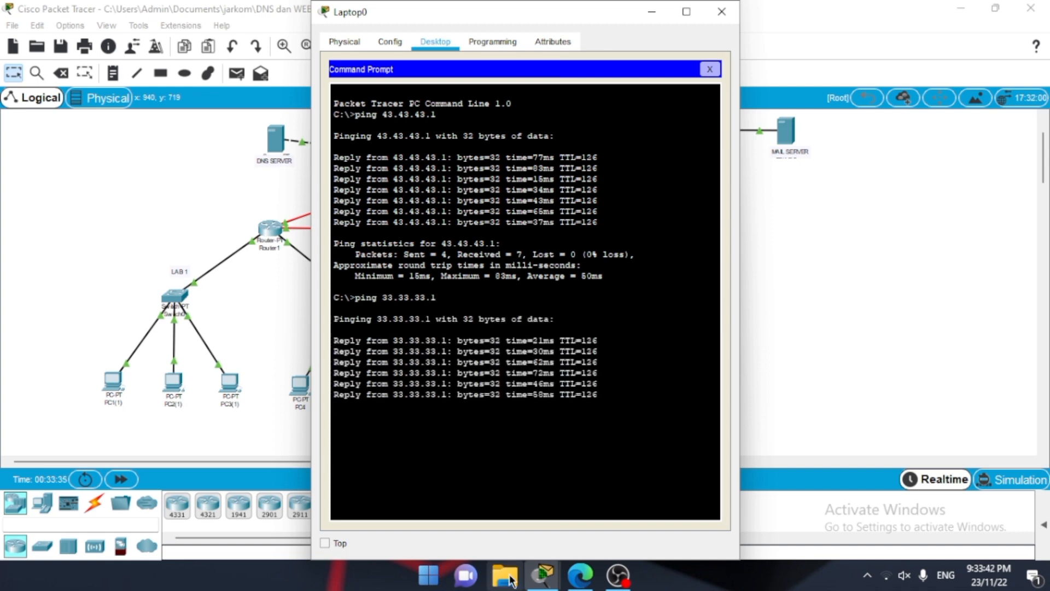
drag(622, 477, 675, 284)
click(675, 285)
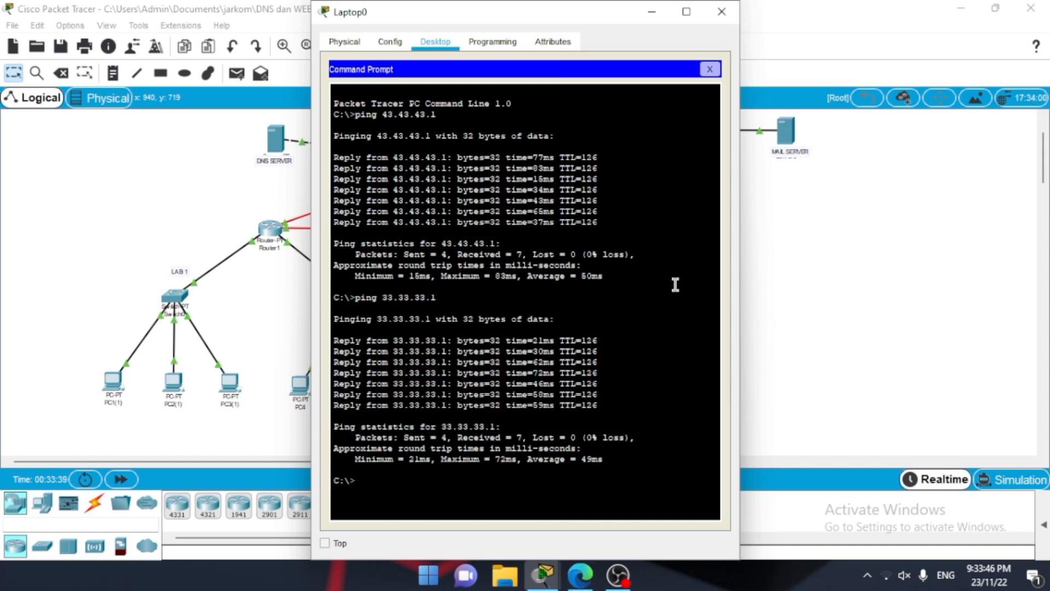
click(720, 21)
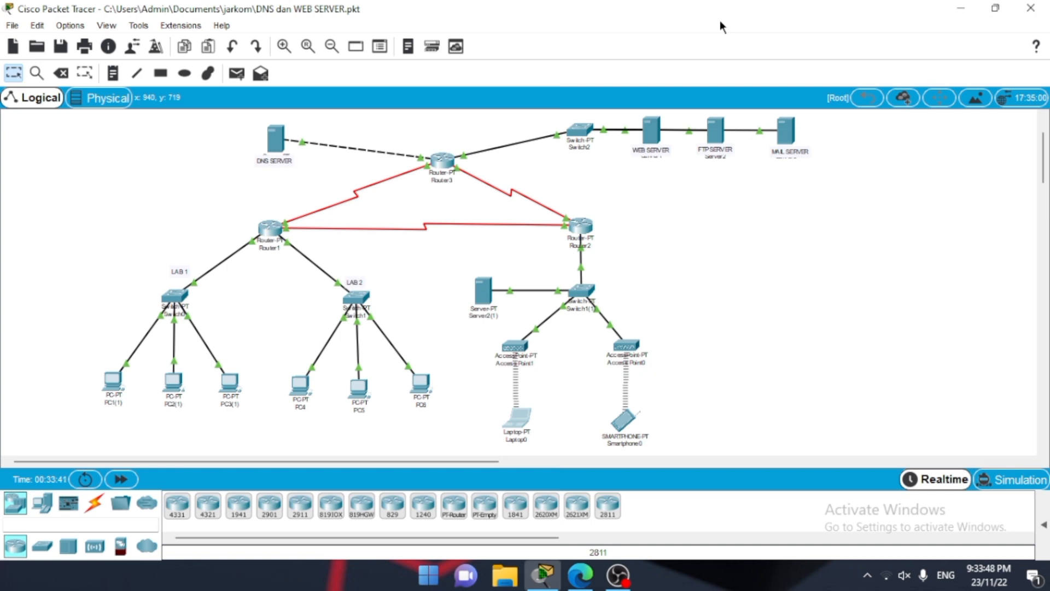
Step: Ping the web server at 43.43.43.1 from the command prompt of Smartphone0
click(622, 427)
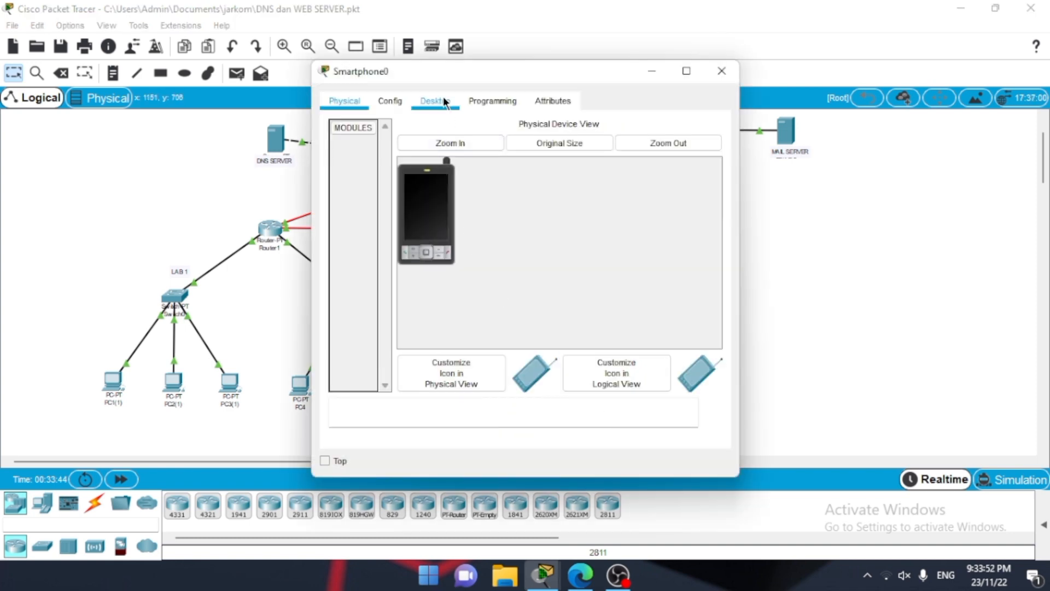
click(443, 102)
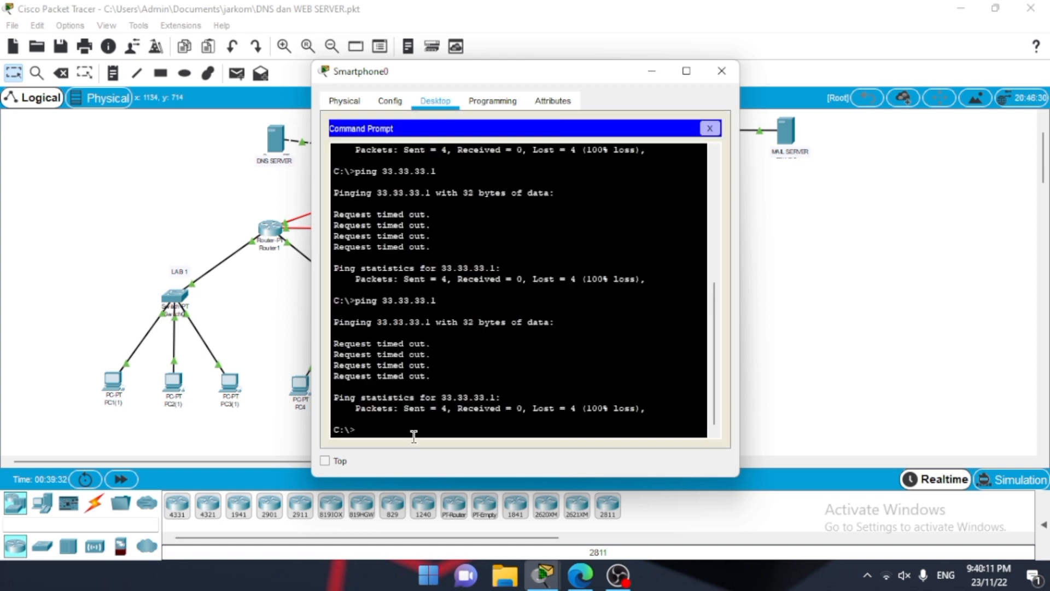
text(ping 43.43.43.1)
key(Return)
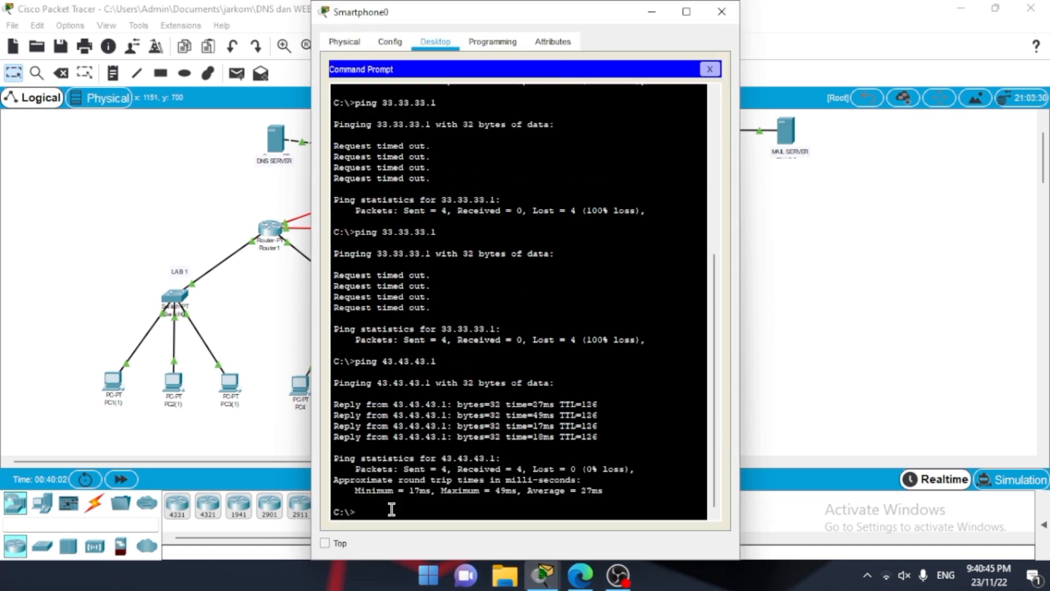
Step: Ping the DNS server at 33.33.33.1 from Smartphone0's command prompt
text(ping 33.33.33.)
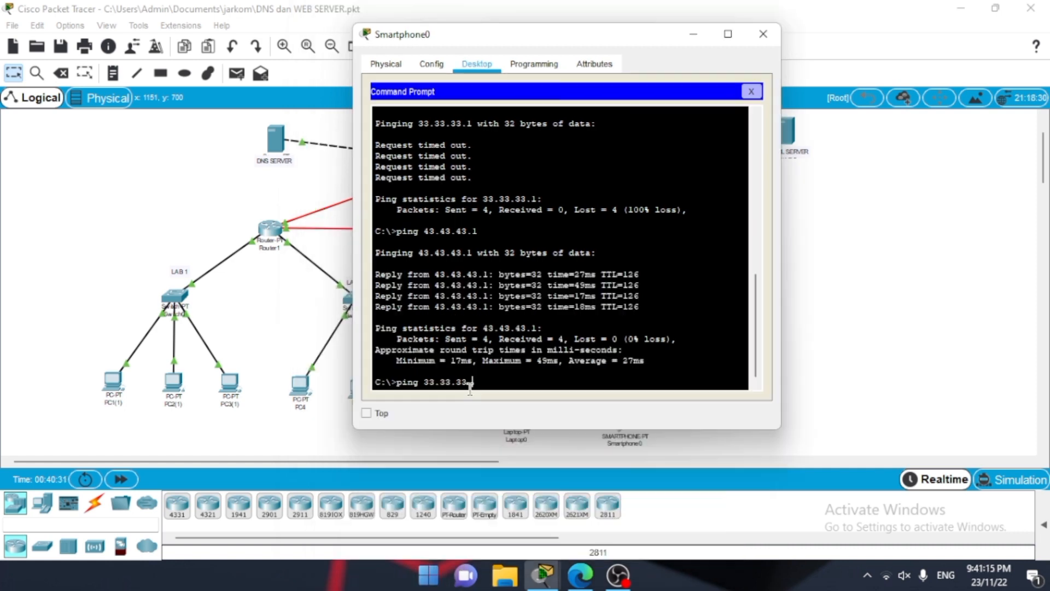
key(Return)
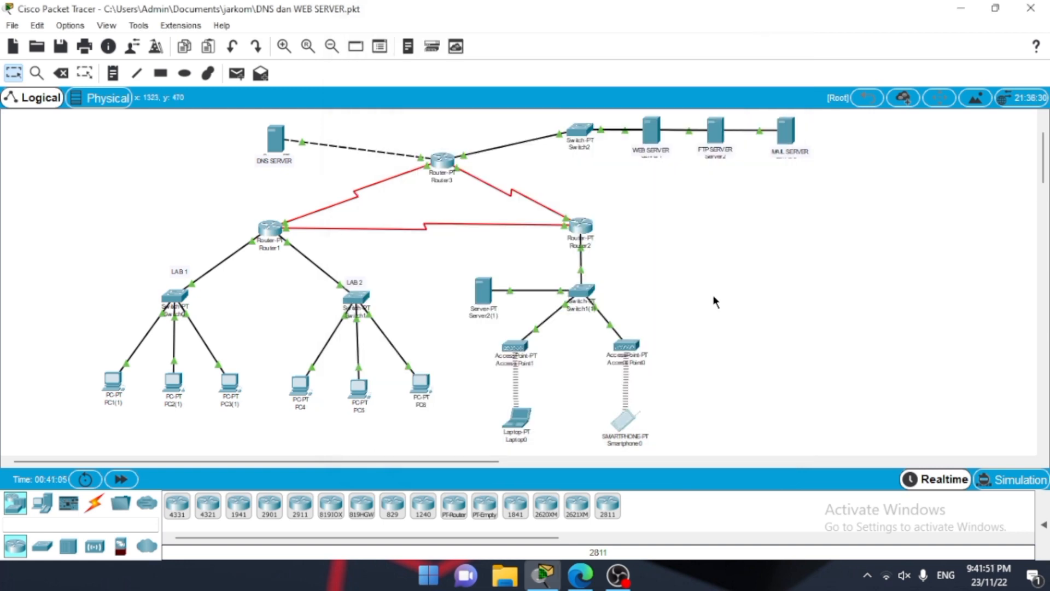
Step: Open index.html in the web server's HTTP service and save it over the existing file, closing the server's window
click(655, 130)
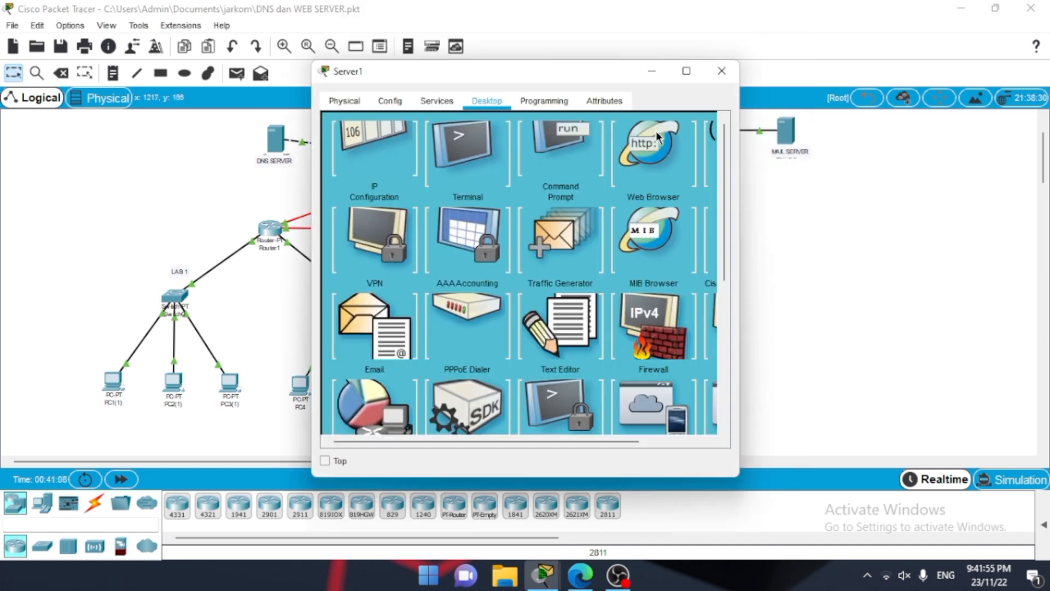
click(722, 71)
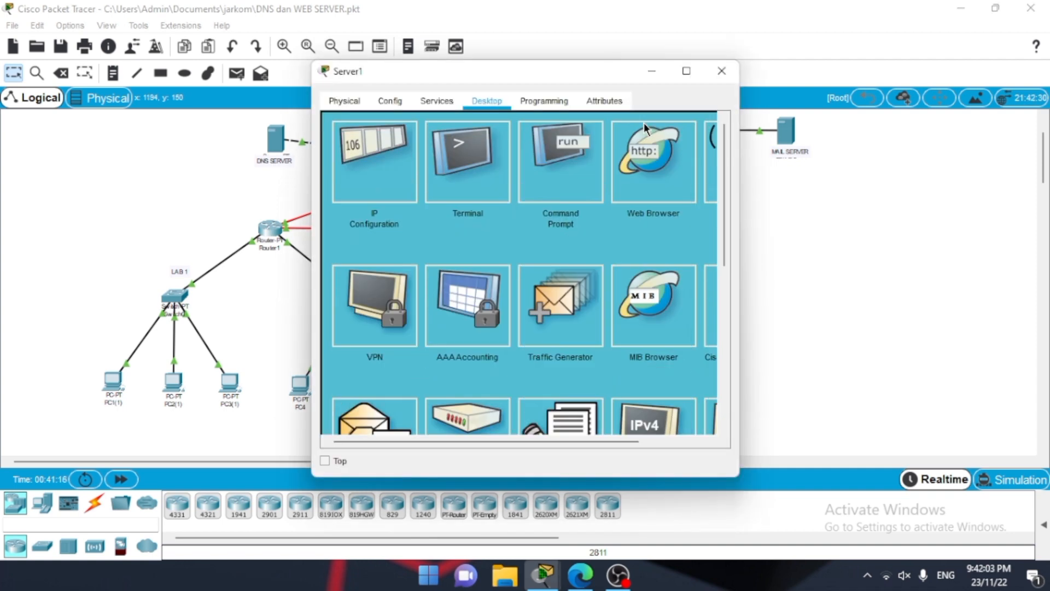
click(431, 98)
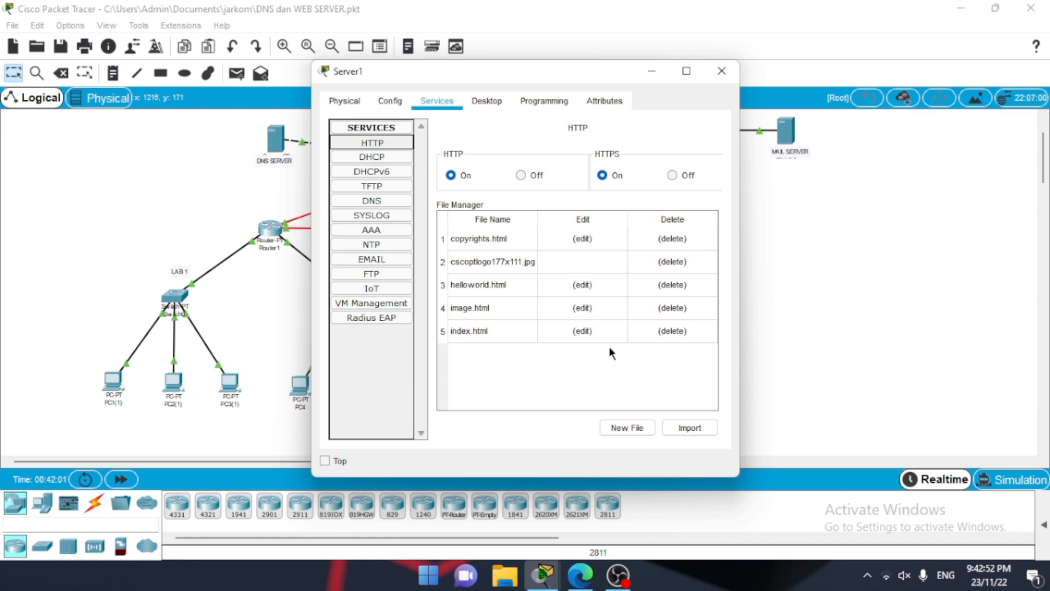
click(577, 330)
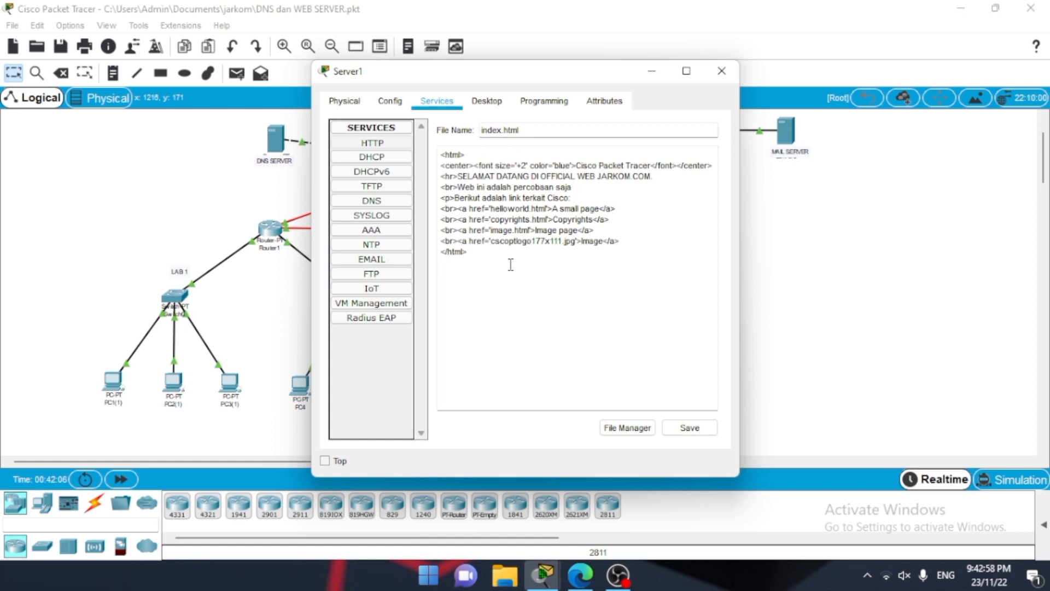
click(689, 428)
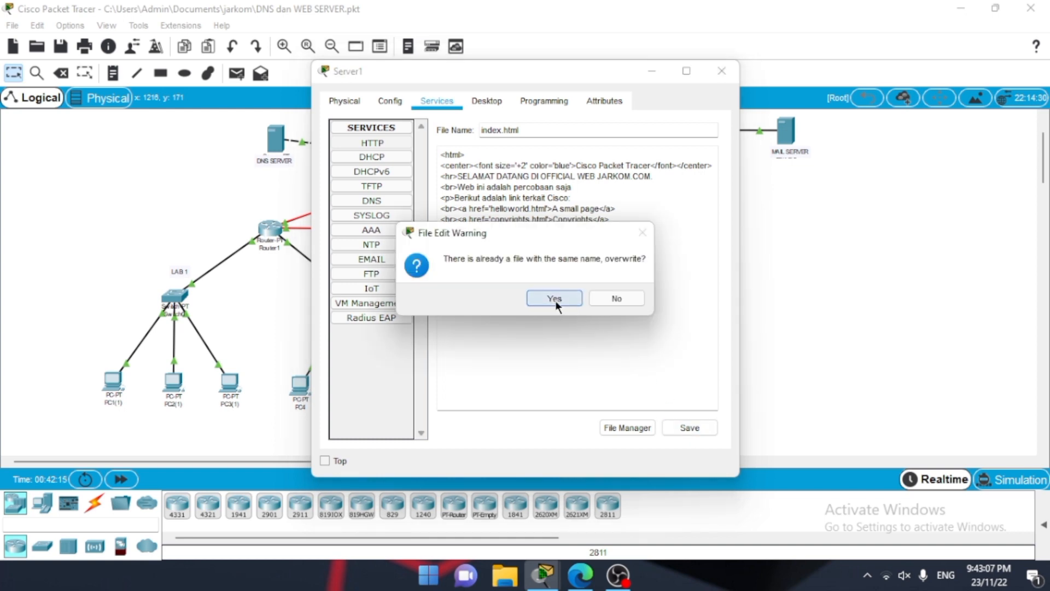
click(555, 298)
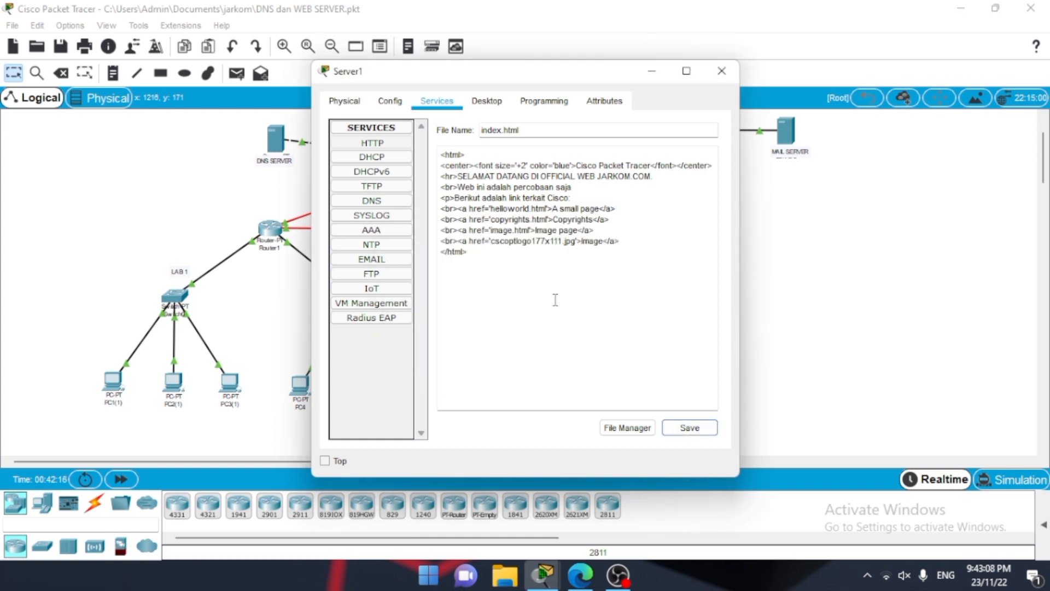
click(720, 72)
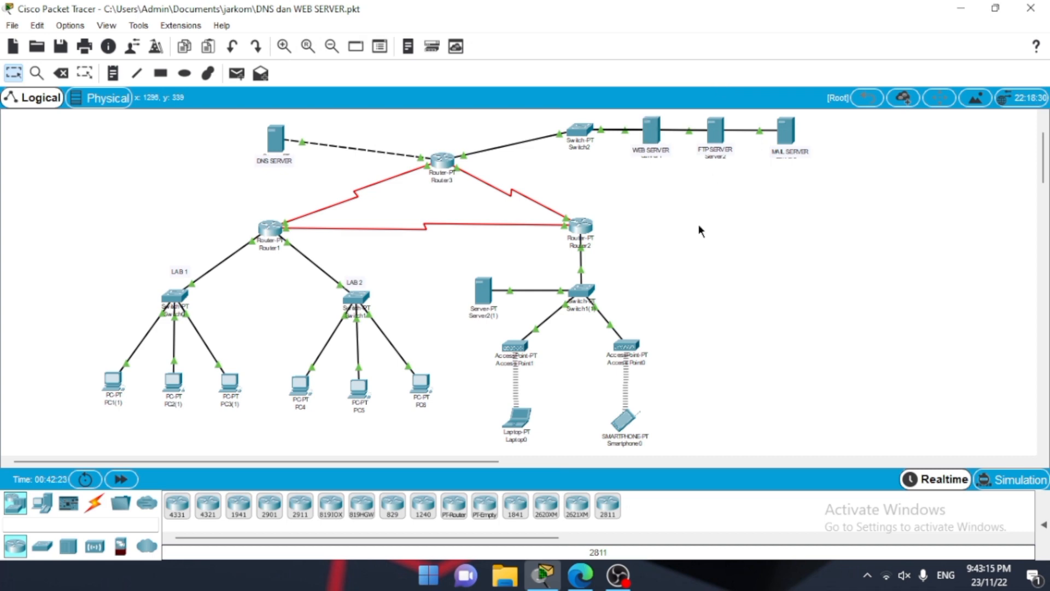
Step: Load the web server's page at 43.43.43.1 in PC1(1)'s web browser, and close the PC's window
click(103, 379)
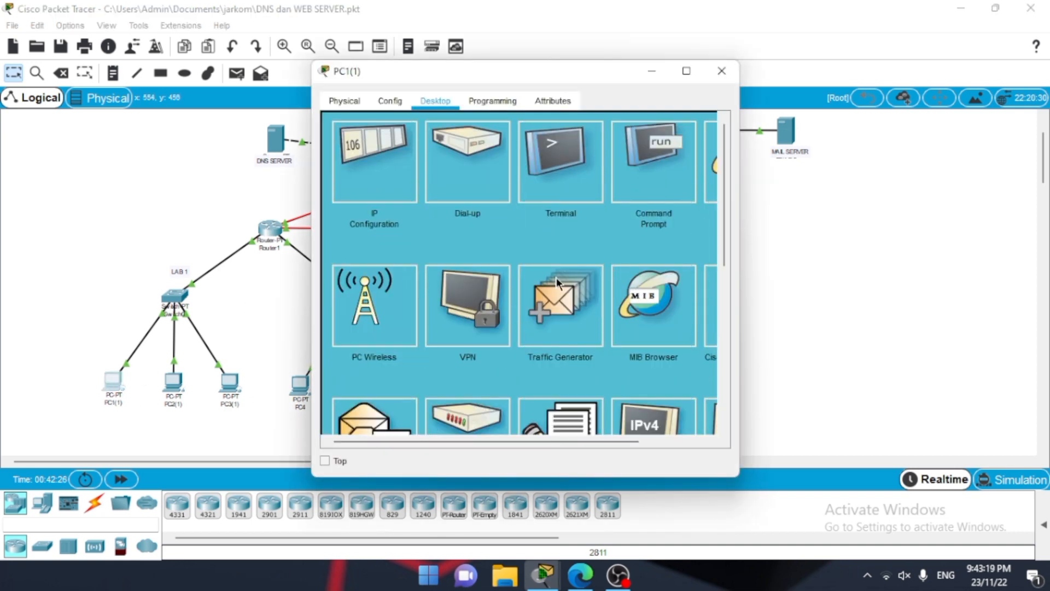
scroll(674, 191, right, 3)
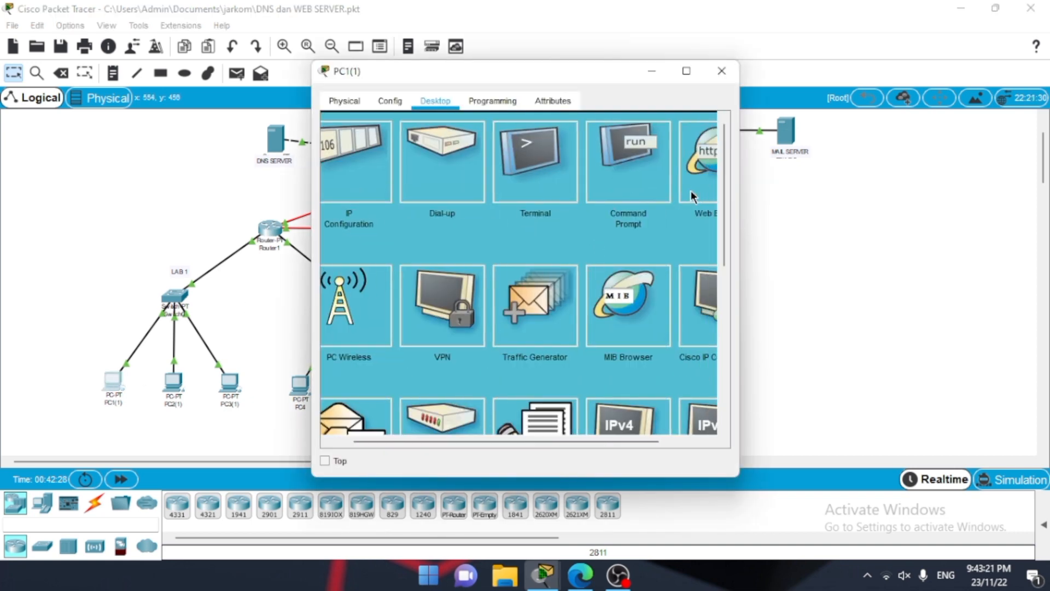
click(668, 179)
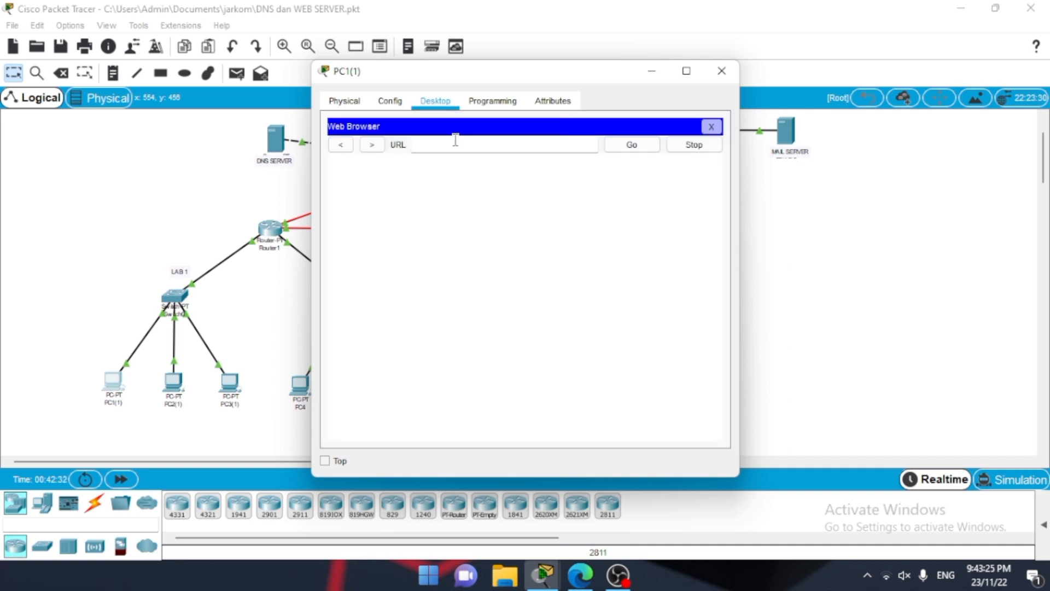
click(445, 146)
text(43.43.43.1)
key(Return)
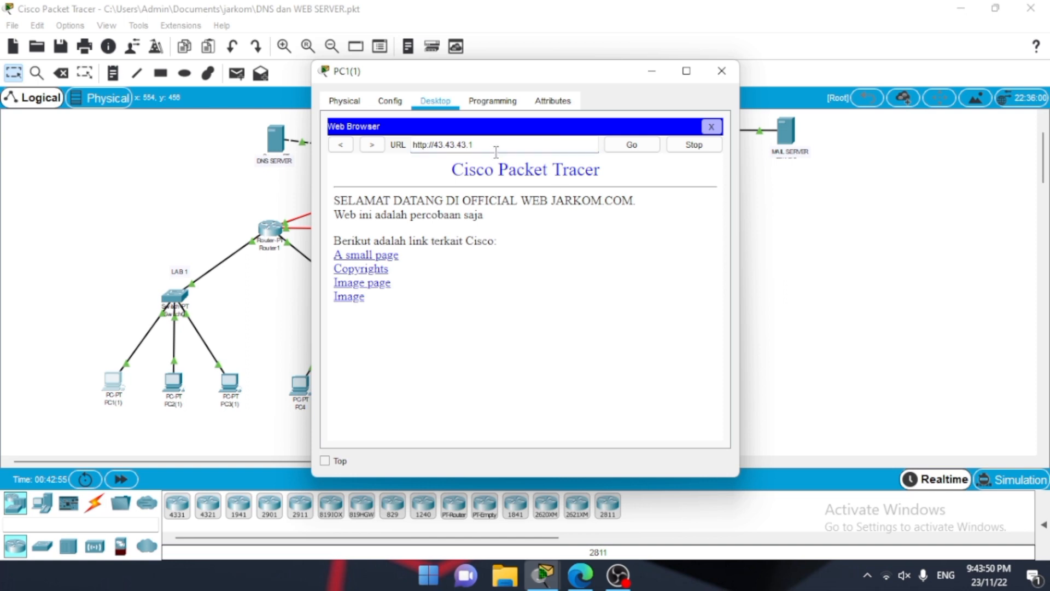
click(722, 70)
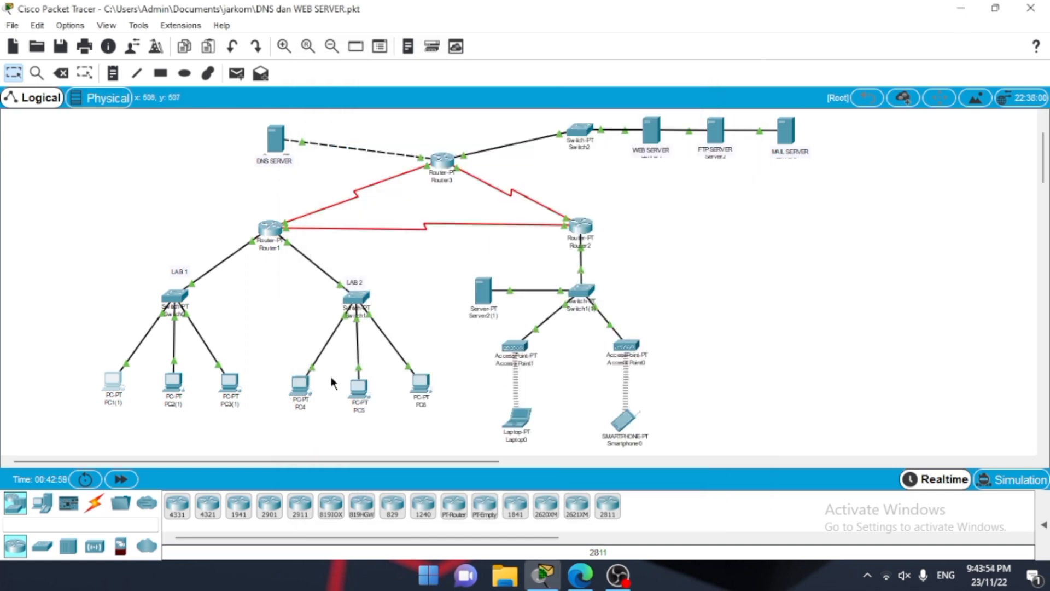
Step: Load the web server's page at 43.43.43.1 in PC4's web browser, and close the PC's window
click(300, 385)
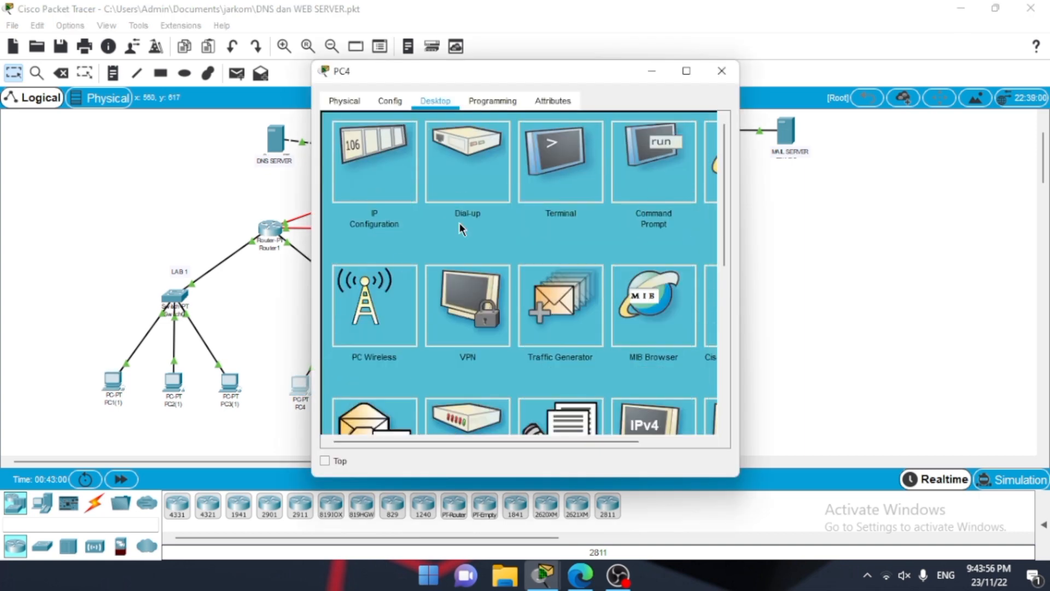
scroll(606, 189, right, 3)
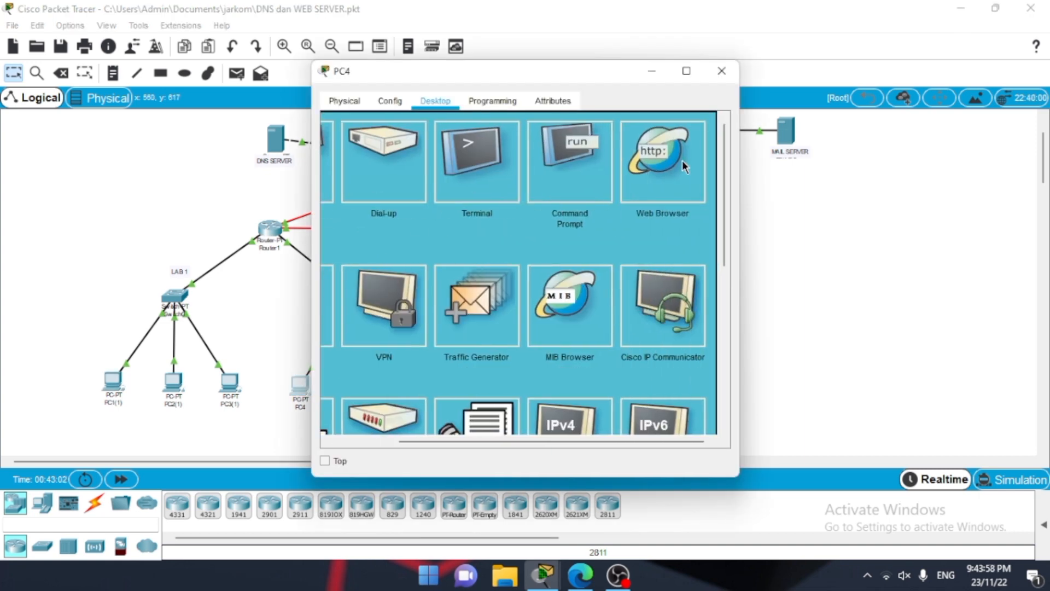
click(681, 159)
click(451, 141)
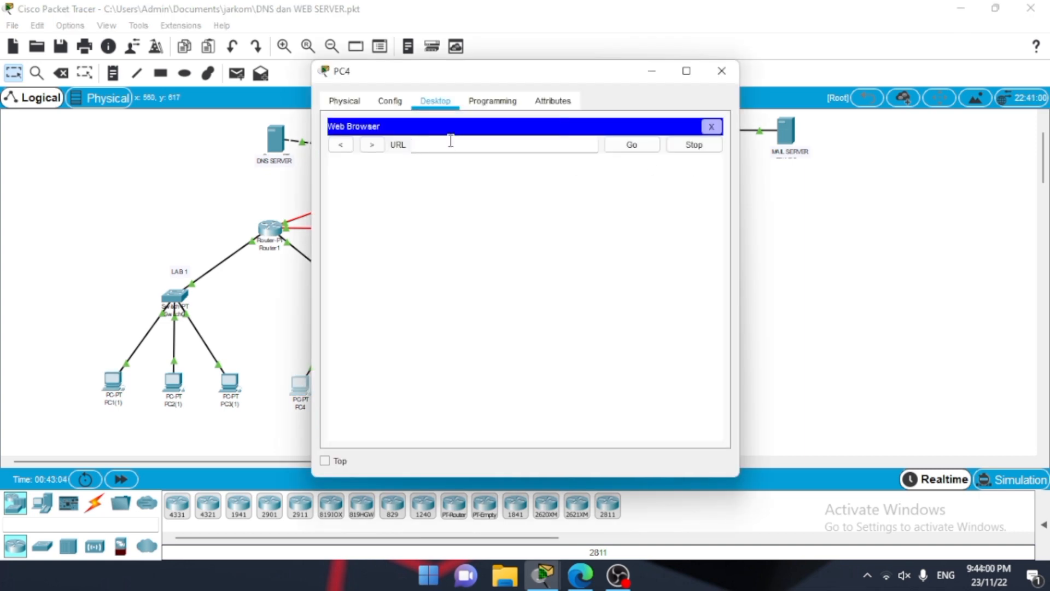
text(43.43.43.1)
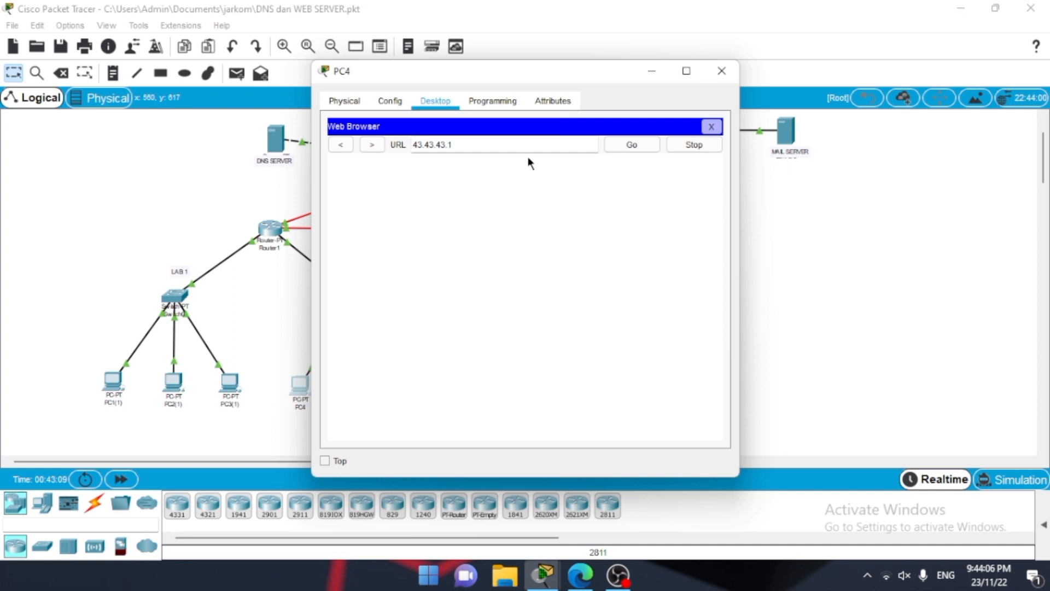
click(635, 144)
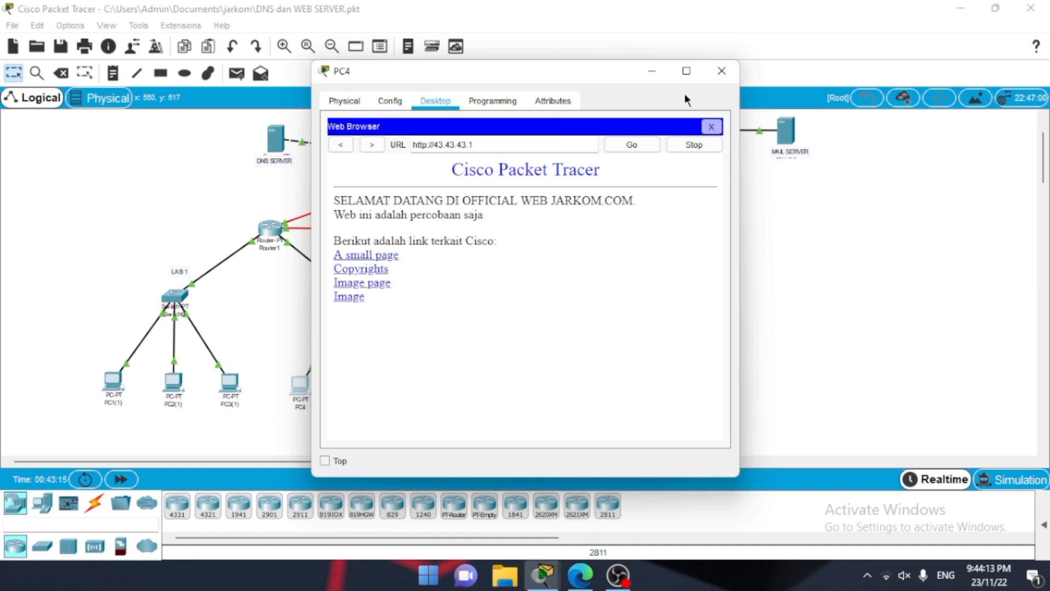
click(729, 72)
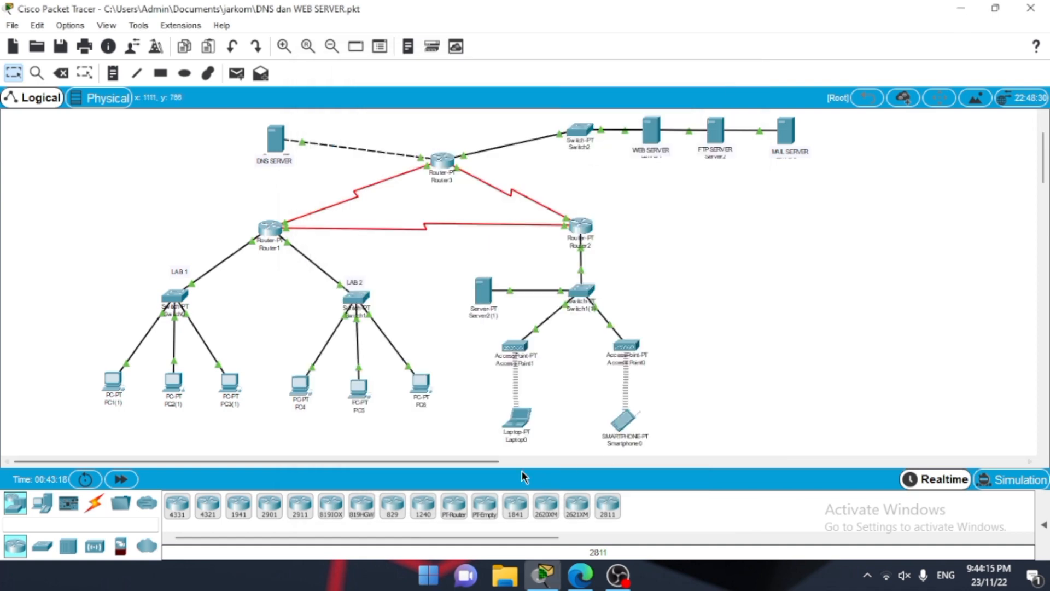
Step: Load the web server's page at 43.43.43.1 in Laptop0's web browser, and close the laptop's window
click(514, 420)
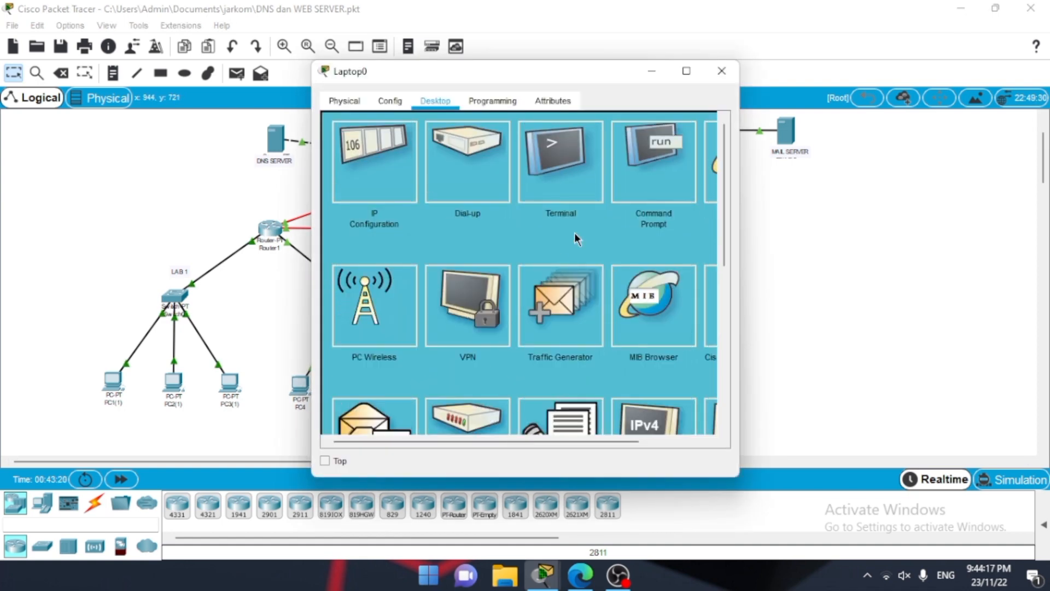
scroll(574, 232, right, 2)
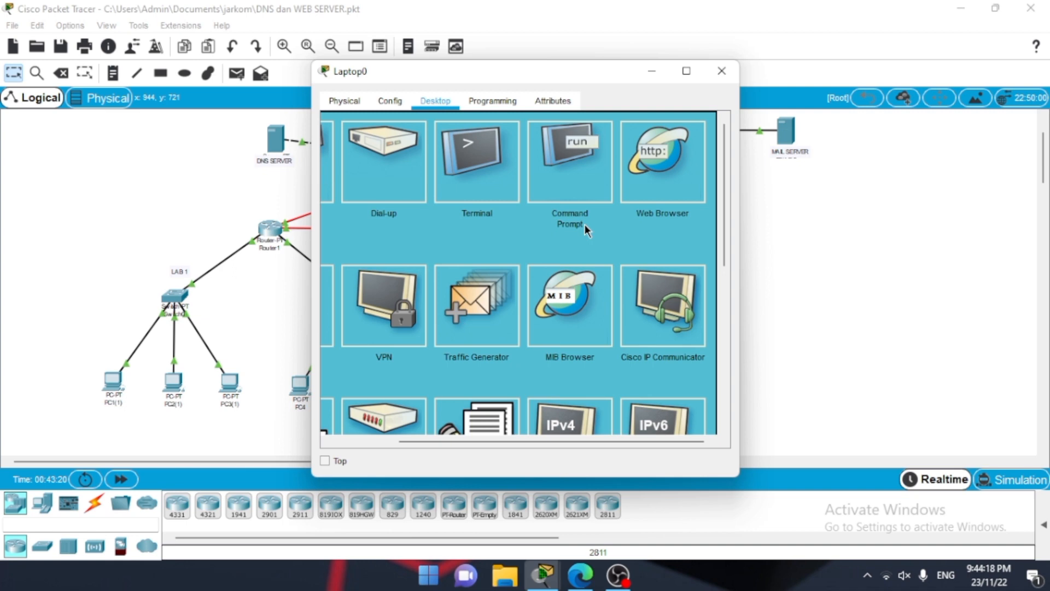
click(682, 150)
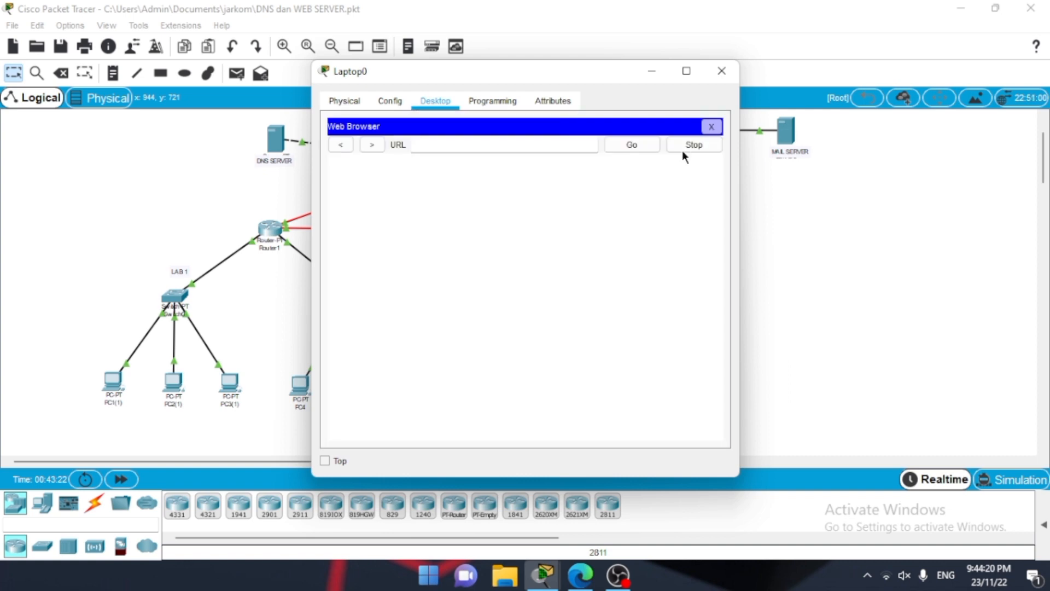
click(481, 144)
text(43.43.43.1)
click(638, 145)
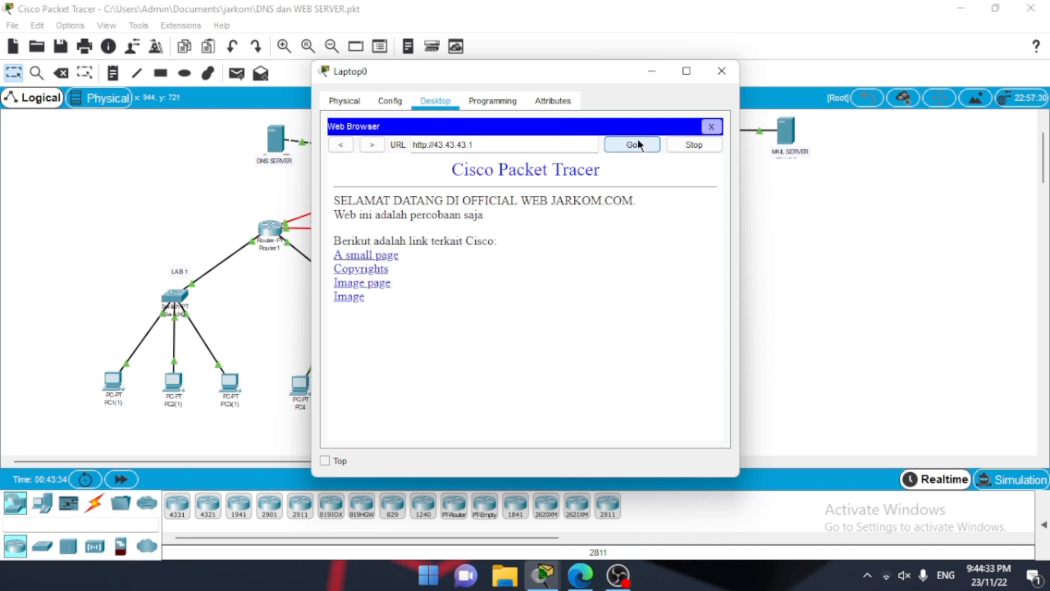
click(721, 74)
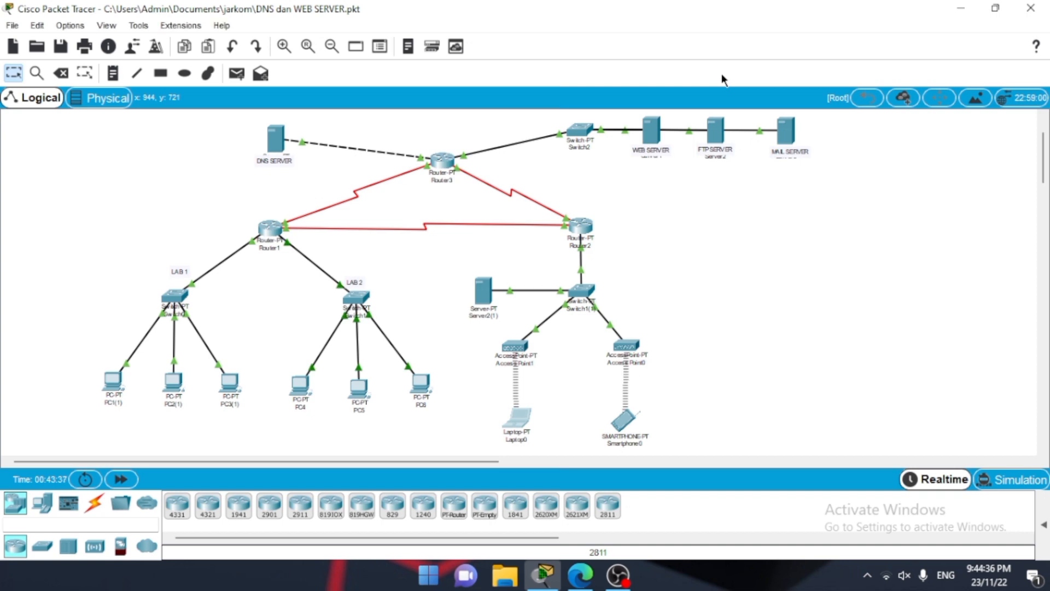
Step: Load the web server's page at 43.43.43.1 in Smartphone0's web browser, and close the smartphone's window
click(623, 434)
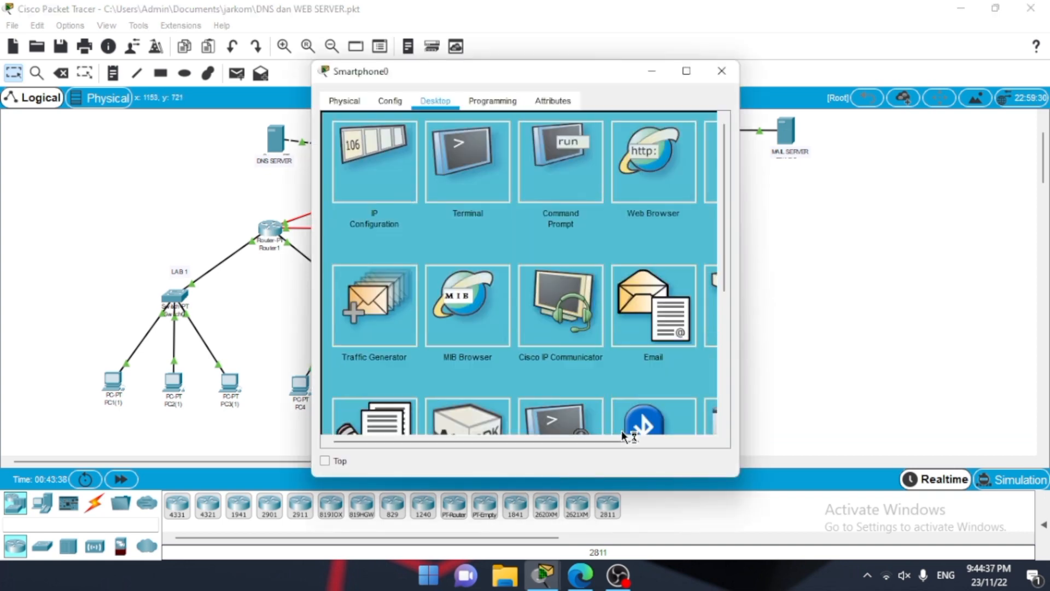
click(668, 196)
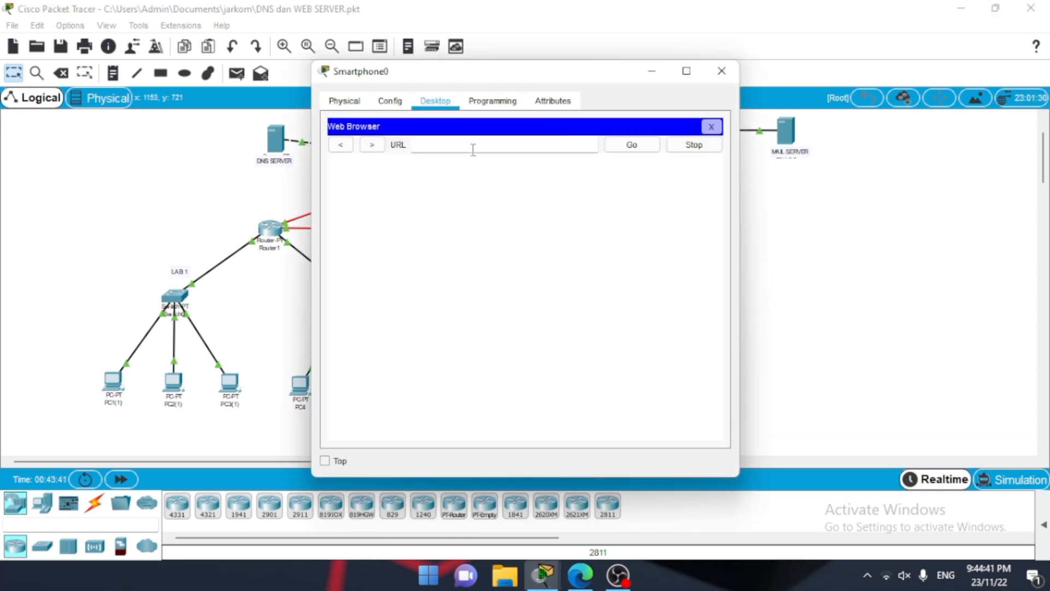
click(471, 149)
text(43.43.43.1)
key(Return)
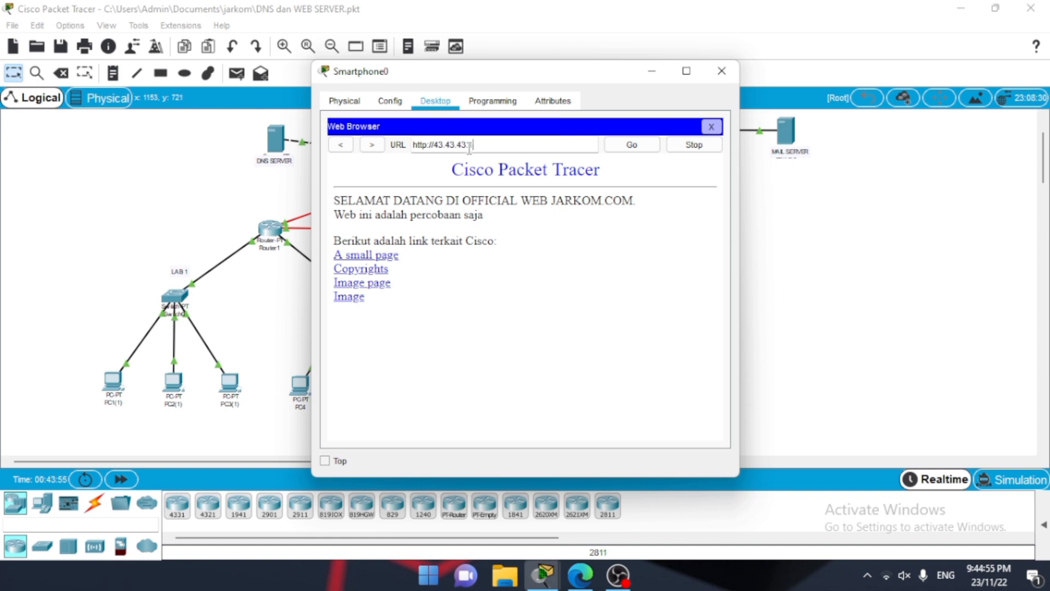
click(722, 70)
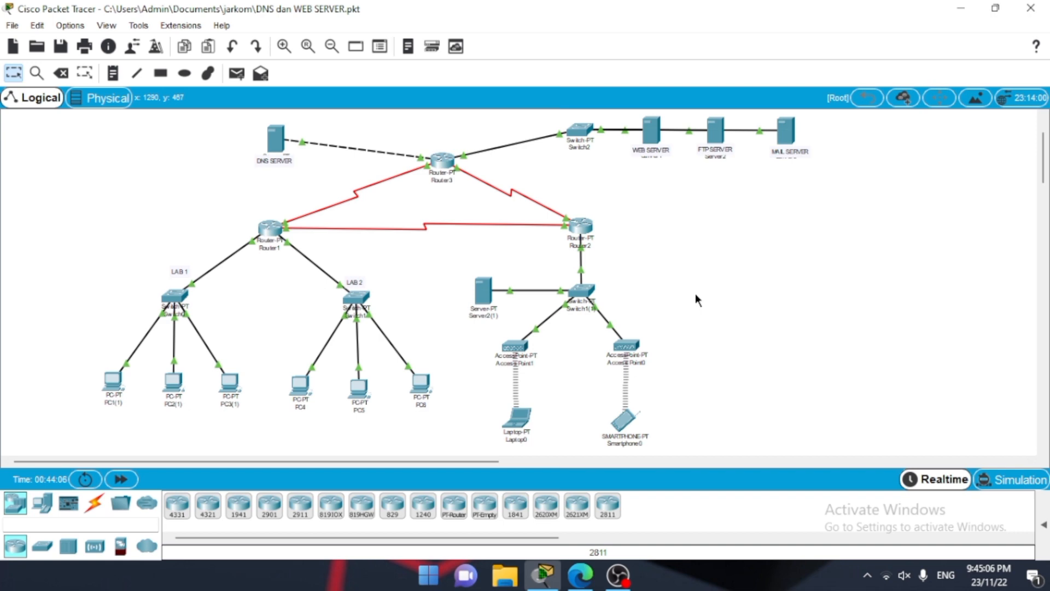
Step: Open the DNS service of the DNS server to review its resource records
scroll(603, 253, up, 2)
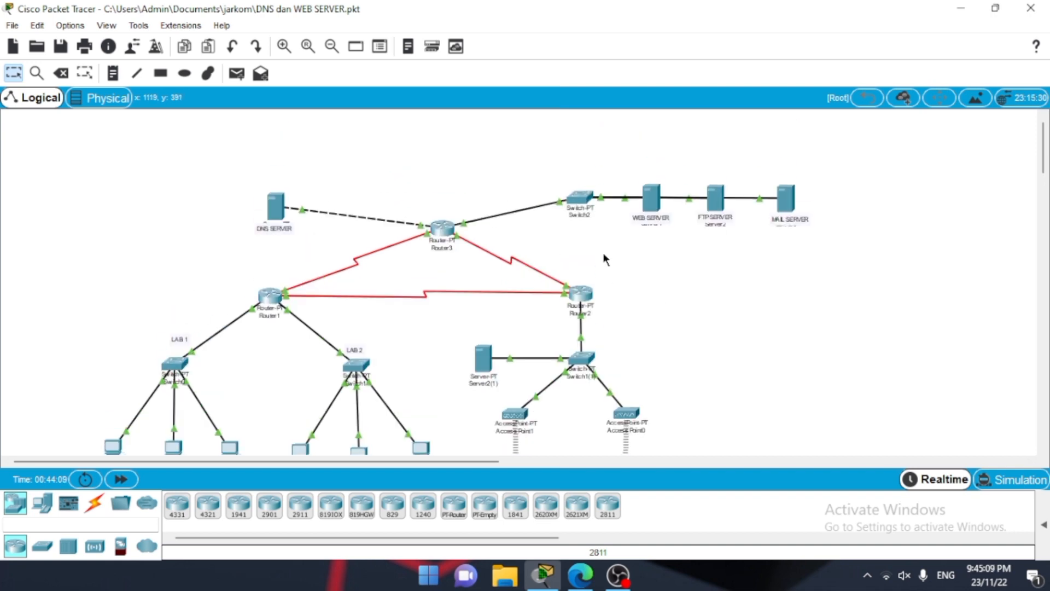
scroll(603, 253, down, 1)
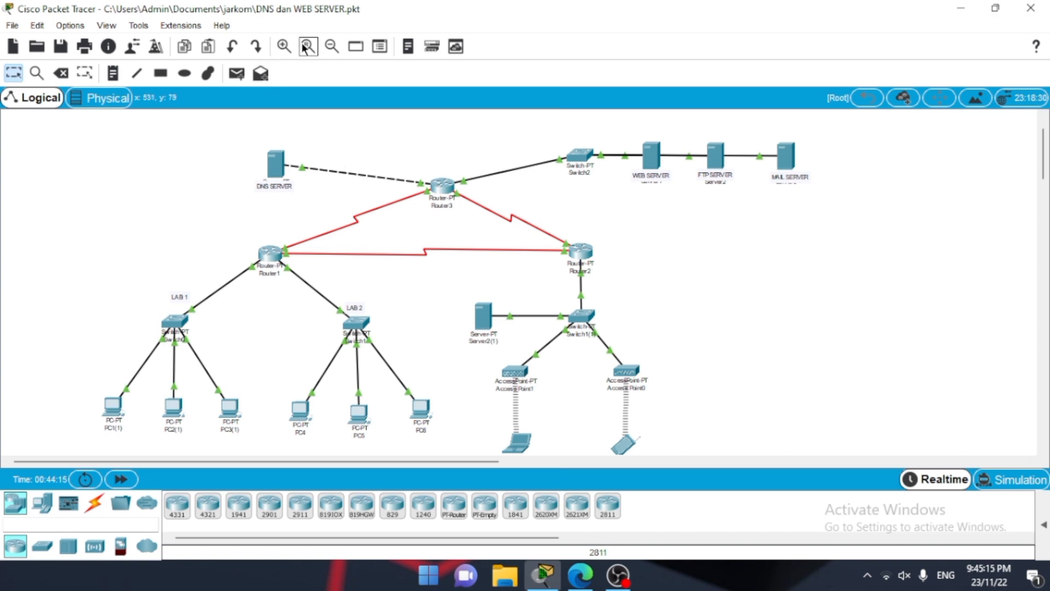
click(286, 46)
scroll(180, 191, up, 2)
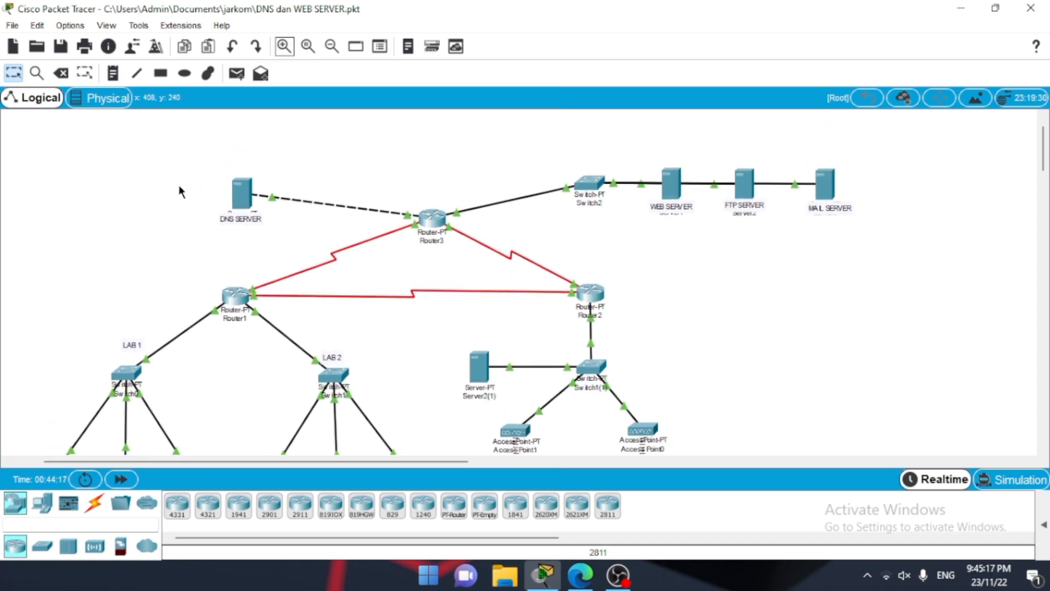
click(242, 239)
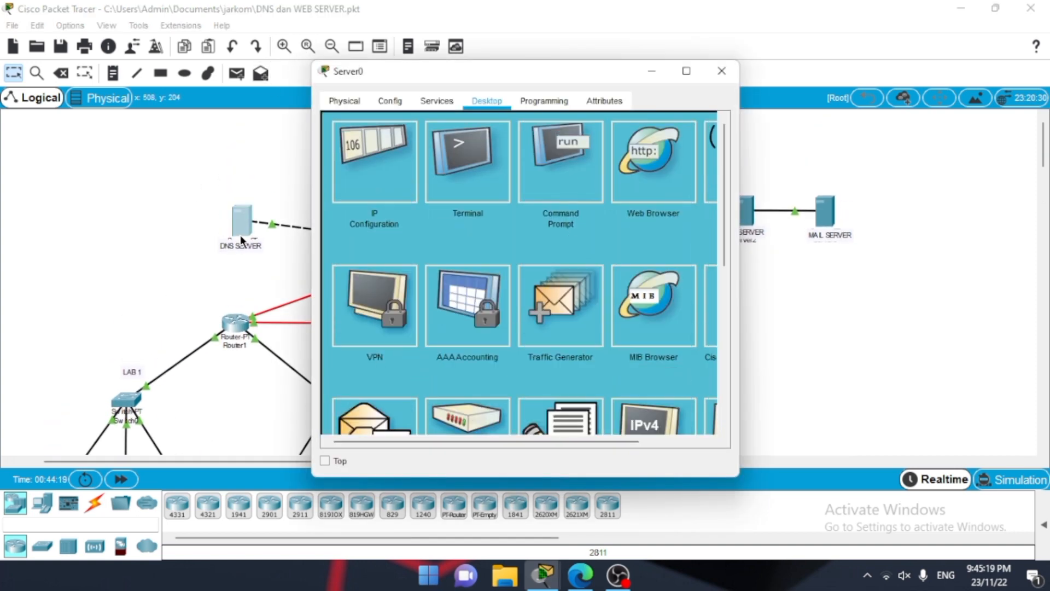
click(422, 109)
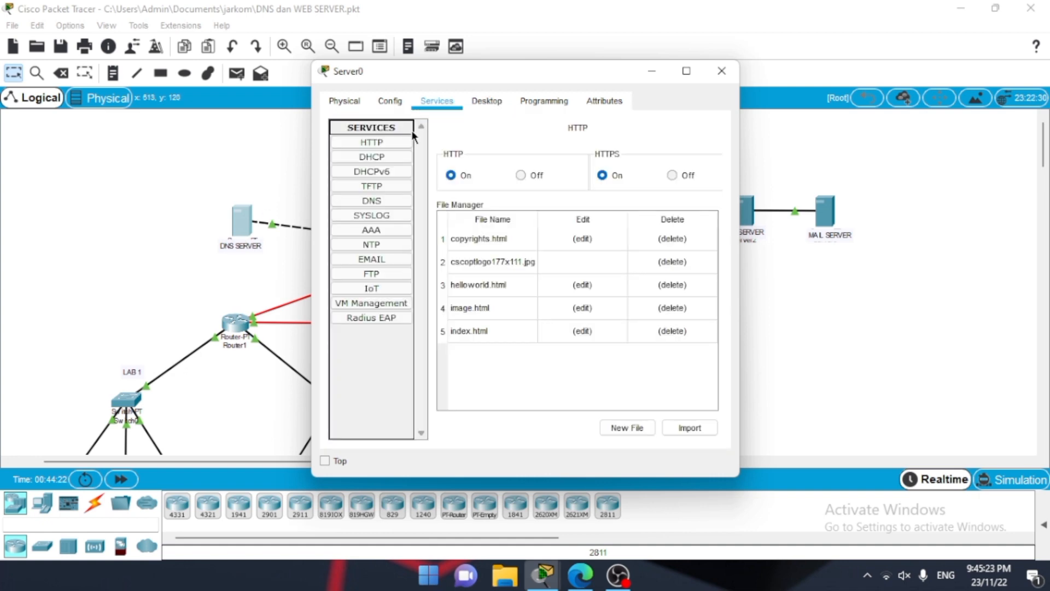
click(379, 206)
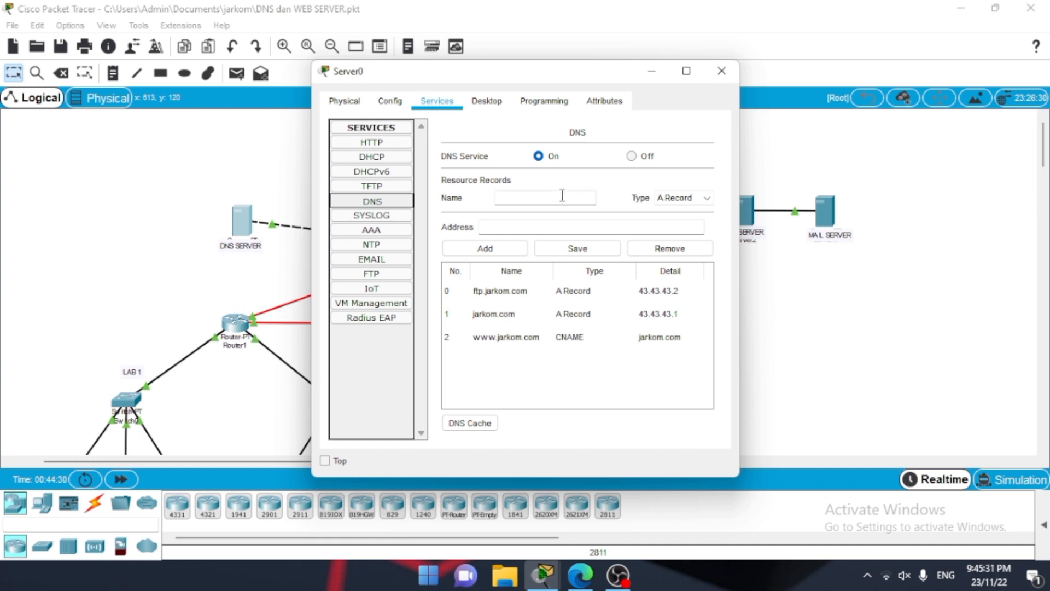
click(510, 199)
text(ft)
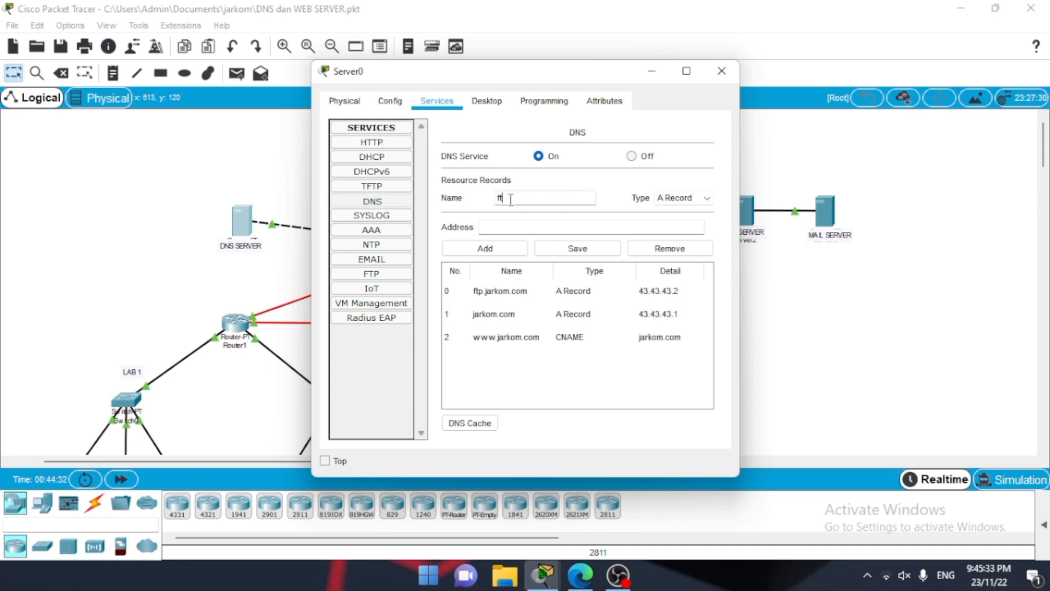
text(p.jarkom.com)
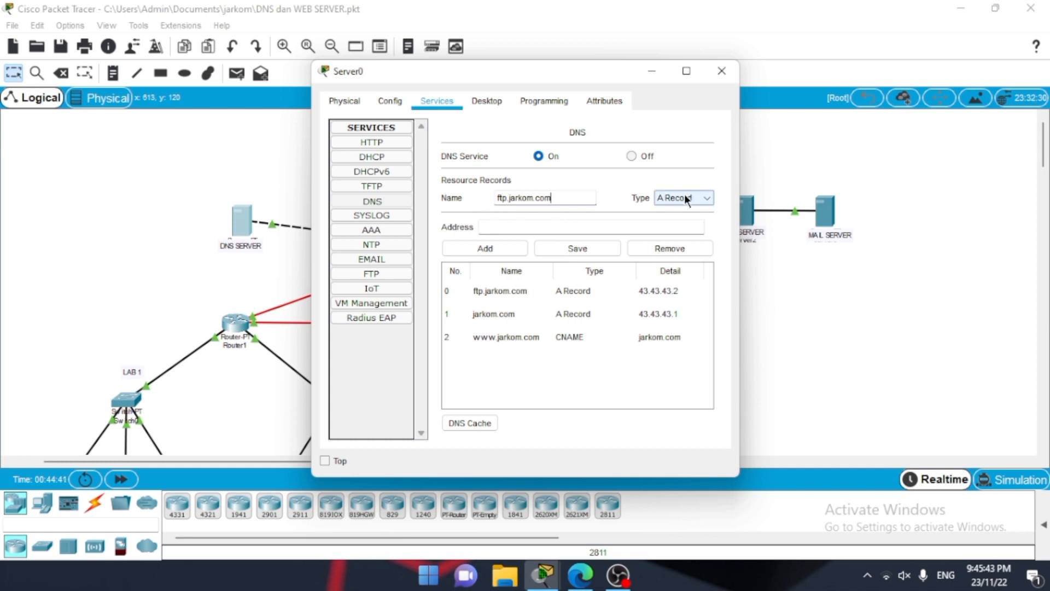
click(703, 198)
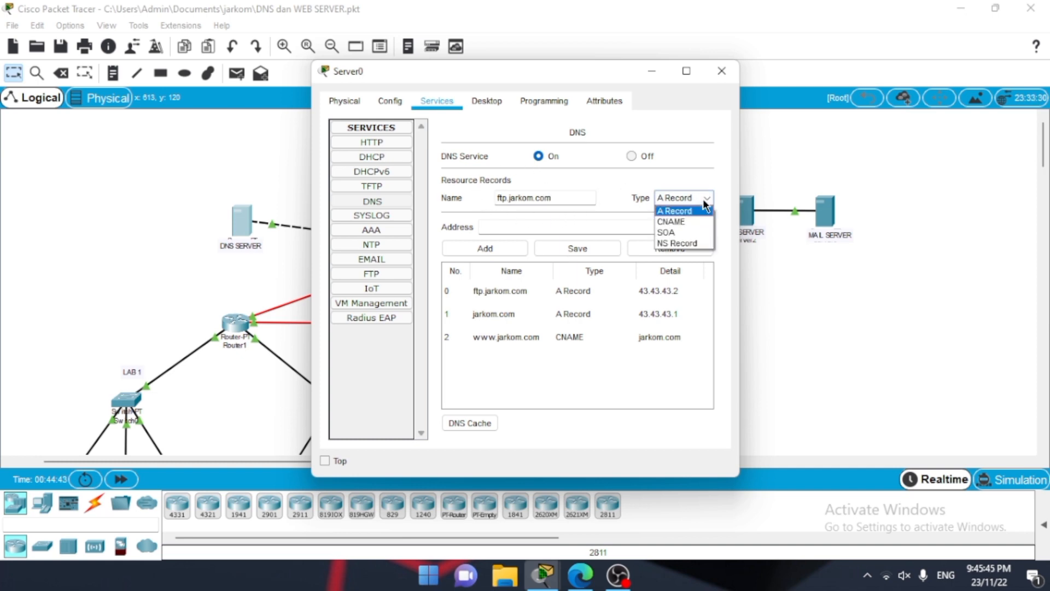
click(677, 170)
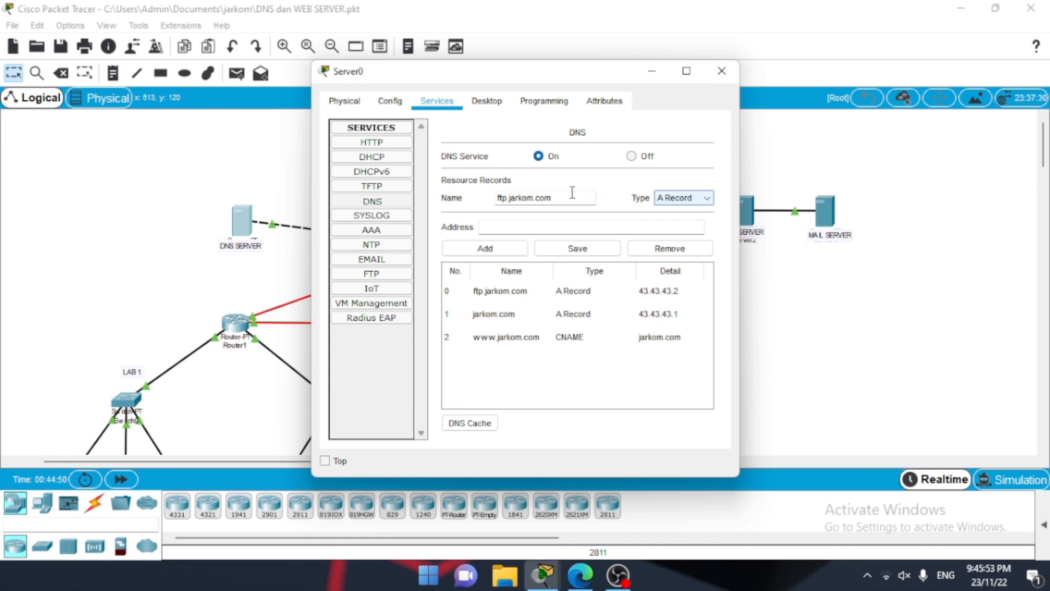
drag(571, 195, 496, 200)
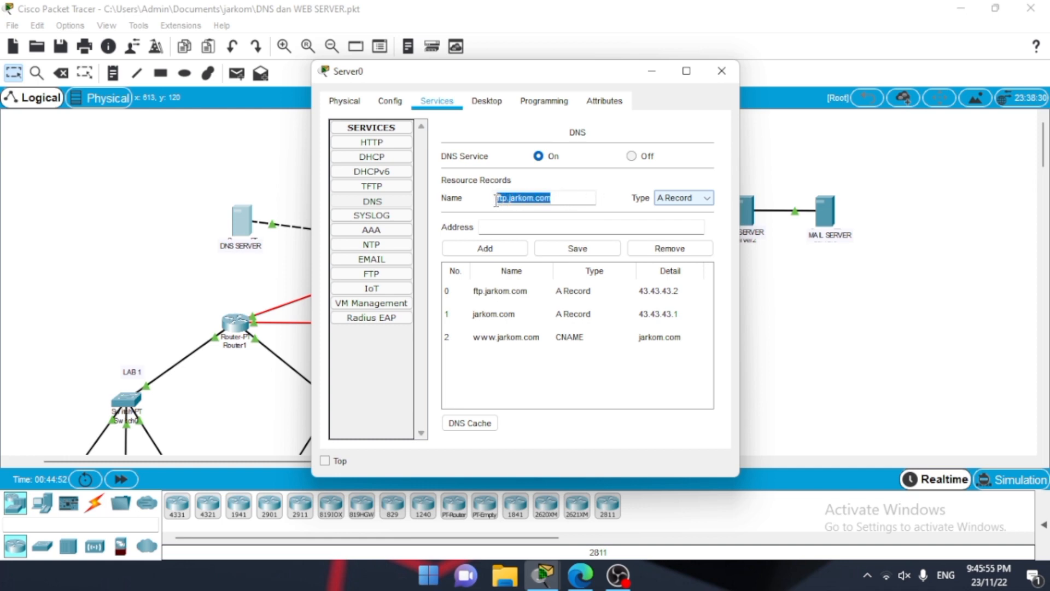
key(BackSpace)
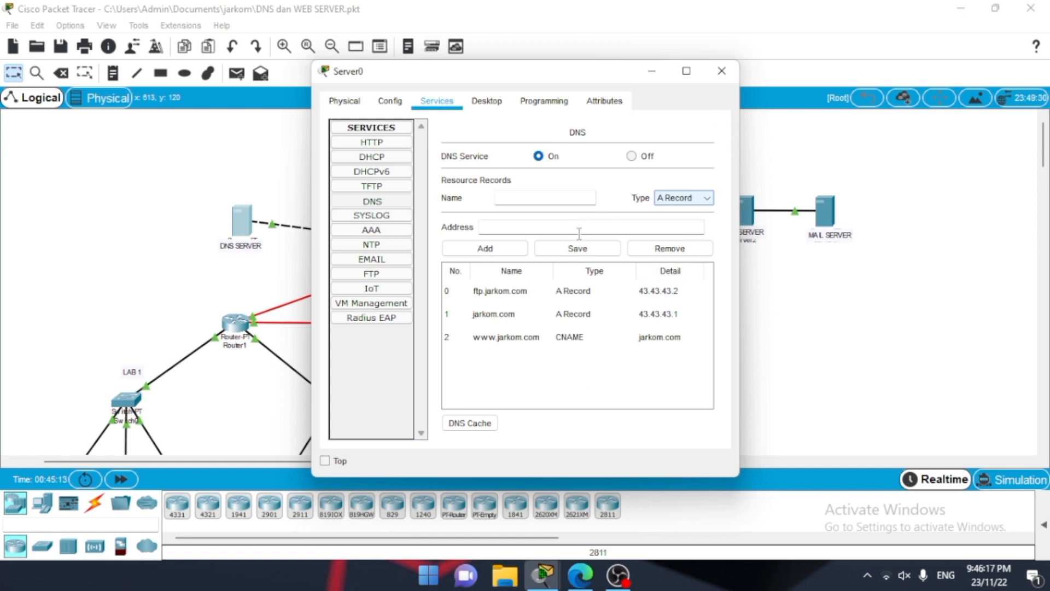
Step: Close the DNS server's window and check the DNS server address in PC1(1)'s IP configuration, closing the PC's window
click(720, 74)
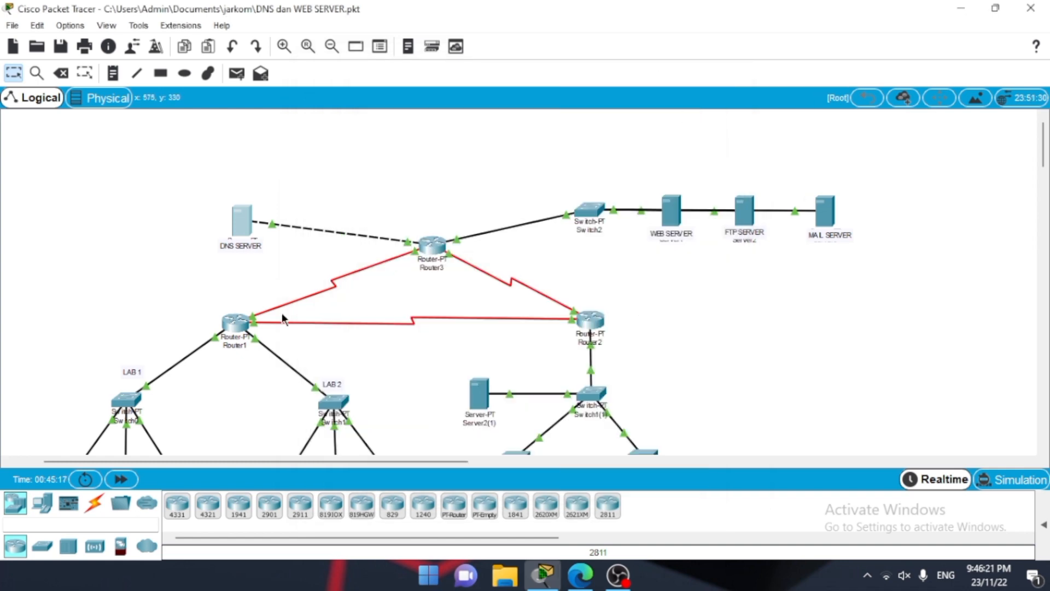
scroll(284, 317, down, 3)
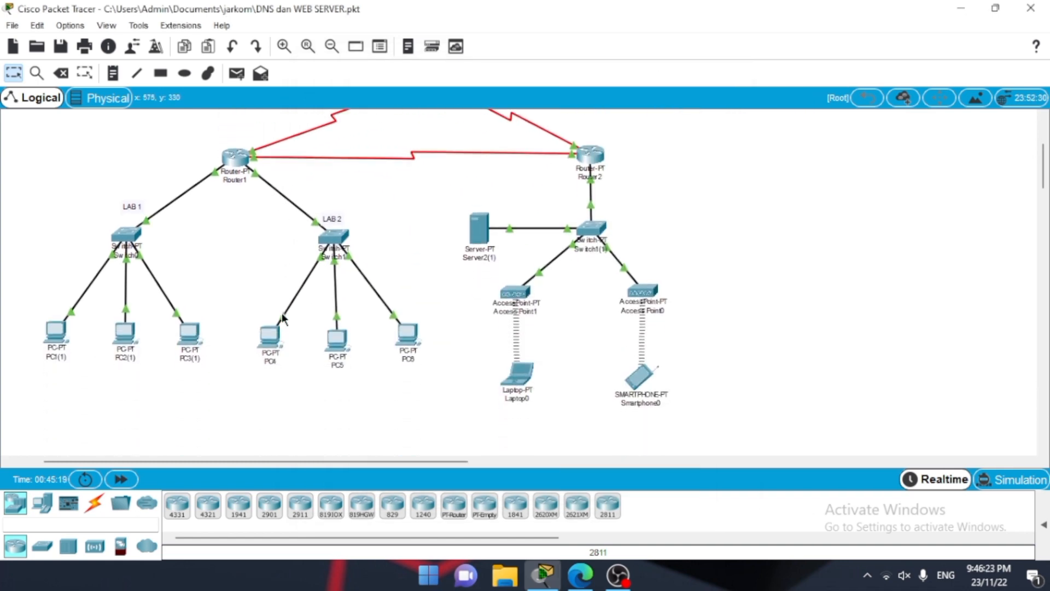
click(56, 349)
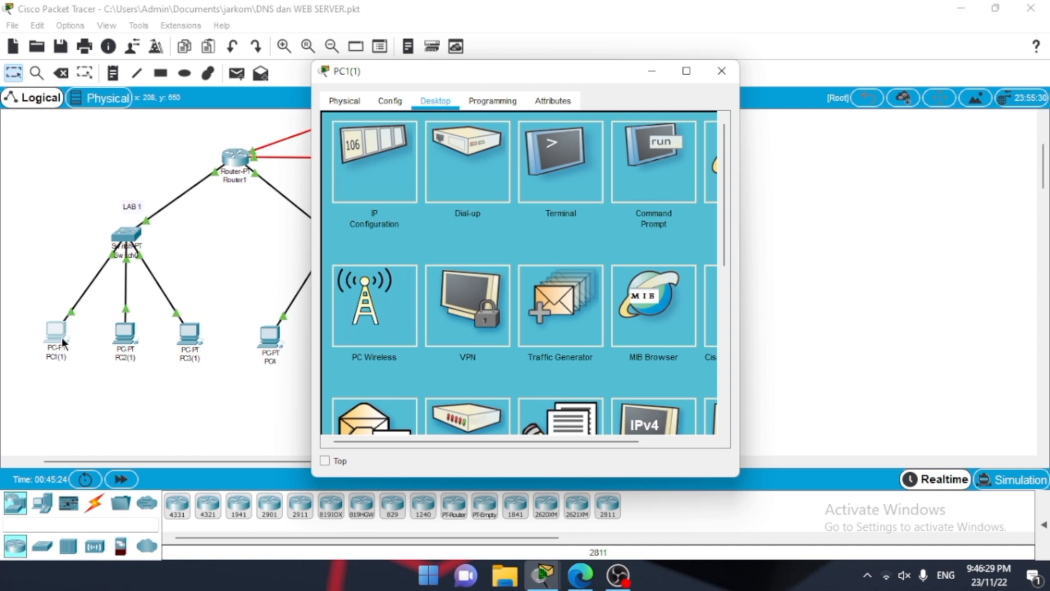
click(369, 181)
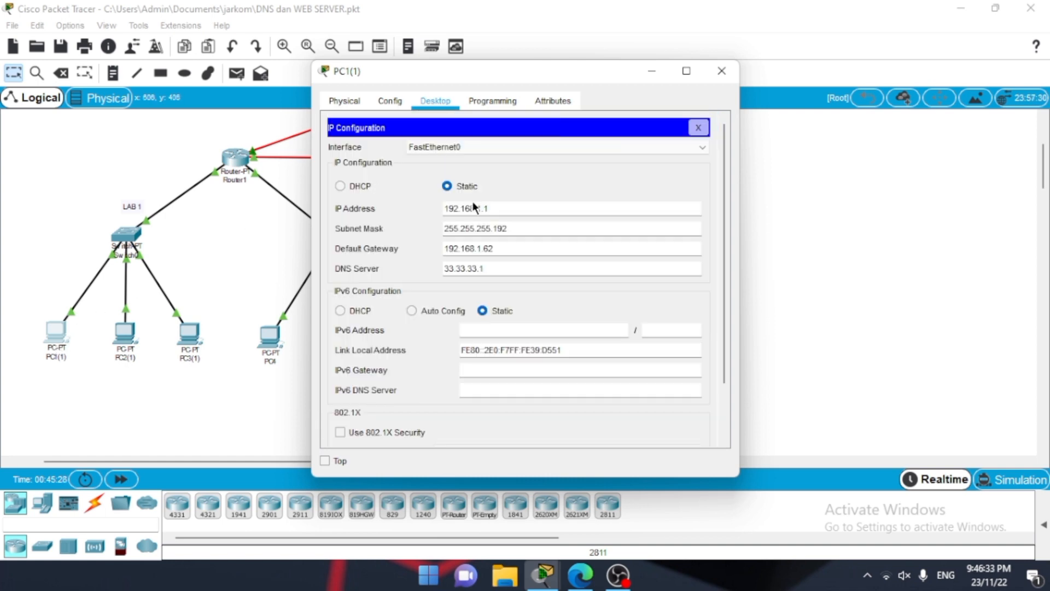
click(488, 270)
drag(488, 271, 441, 273)
click(726, 80)
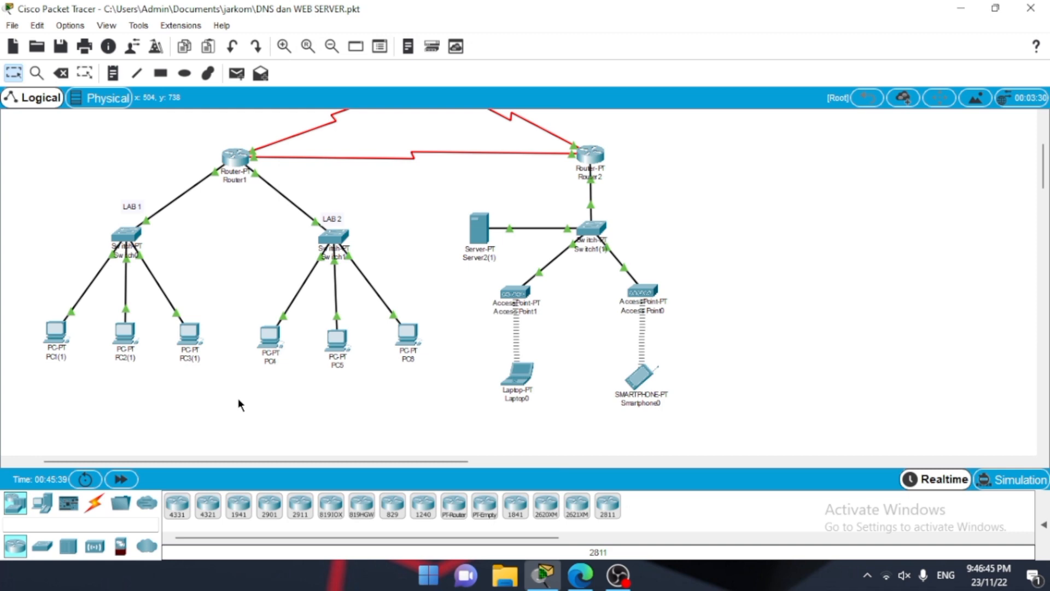
Step: Check the DNS server address in PC4's IP configuration, and close the PC's window
click(269, 336)
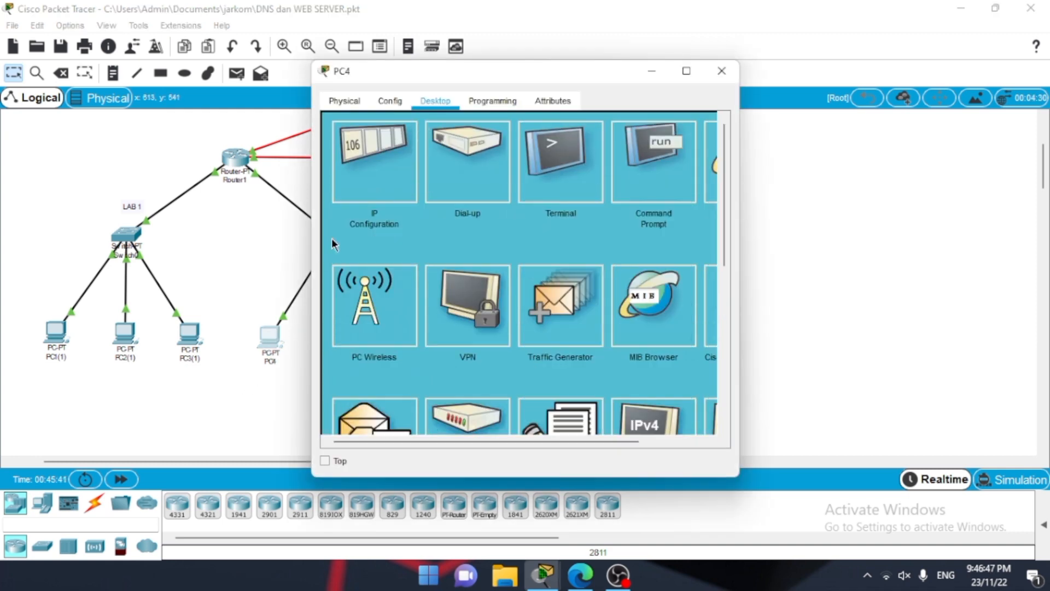
click(382, 166)
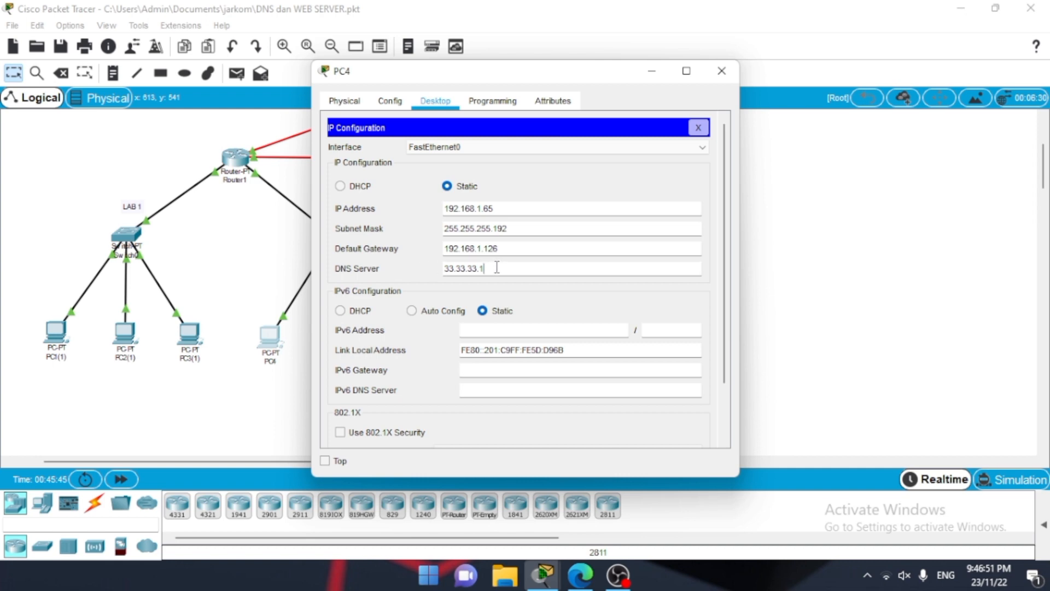
drag(498, 267, 445, 269)
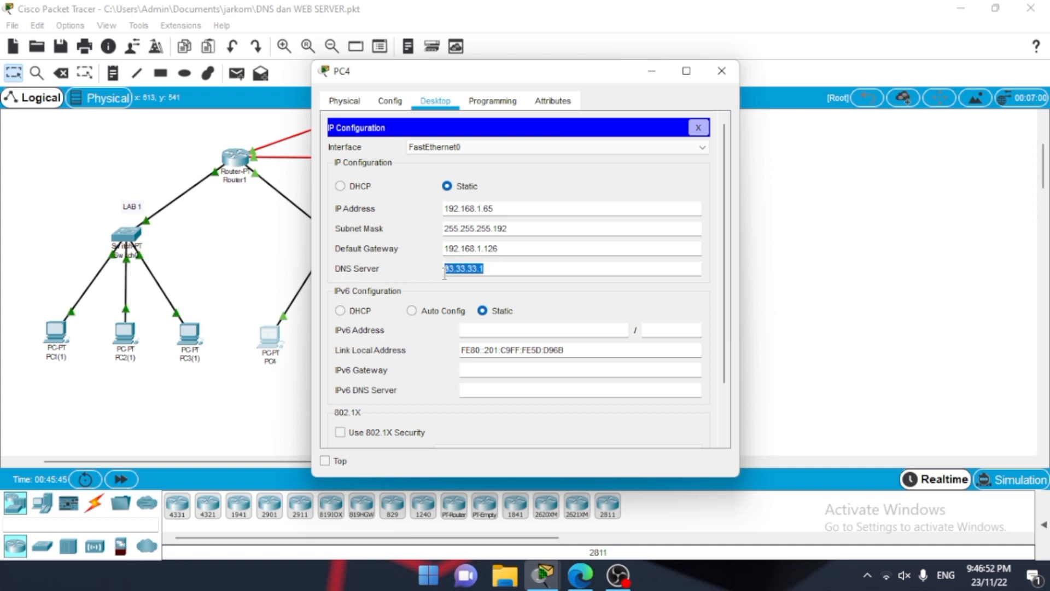
click(722, 71)
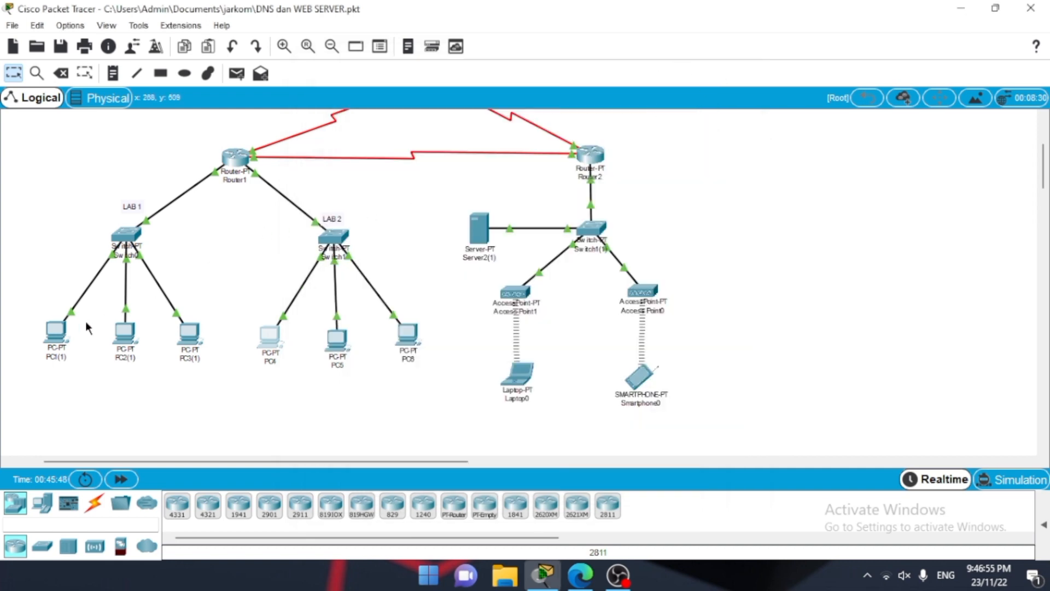
Step: Run nslookup jarkom.com in PC1(1)'s command prompt, and highlight the DNS server lines of the reply
click(56, 331)
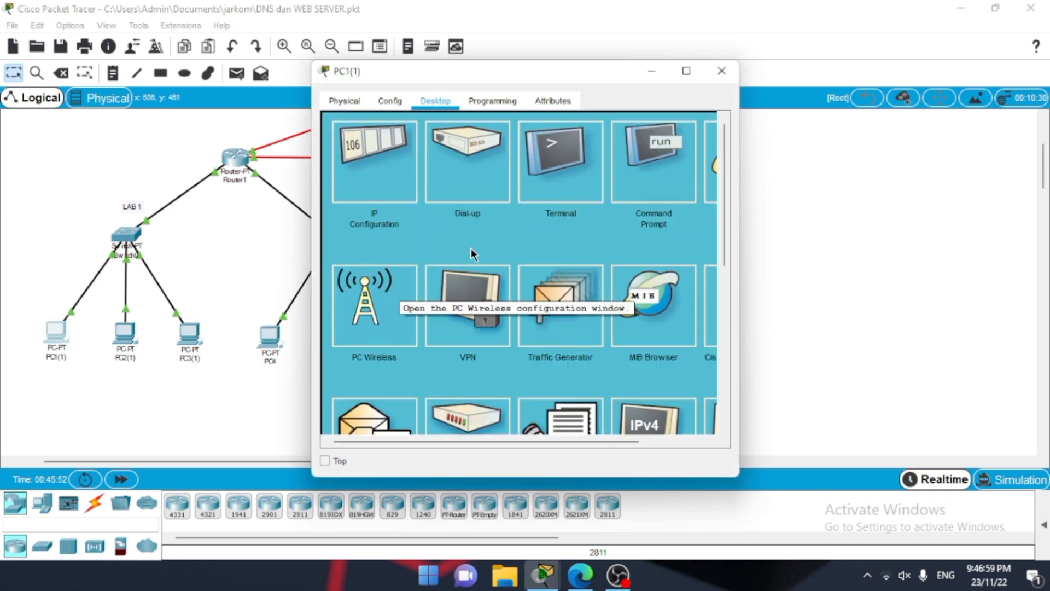
click(662, 182)
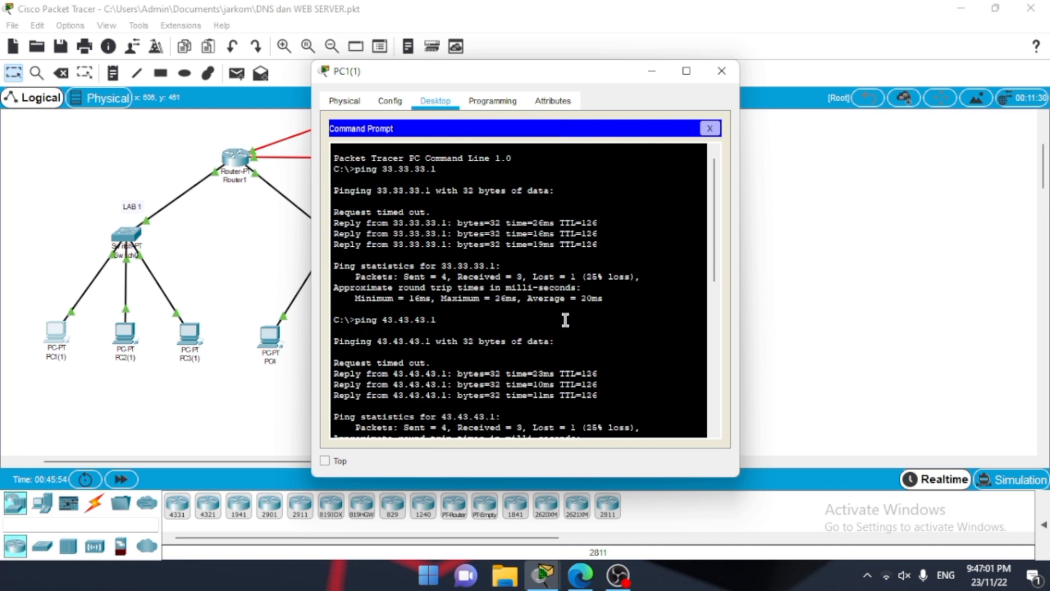
scroll(566, 320, down, 10)
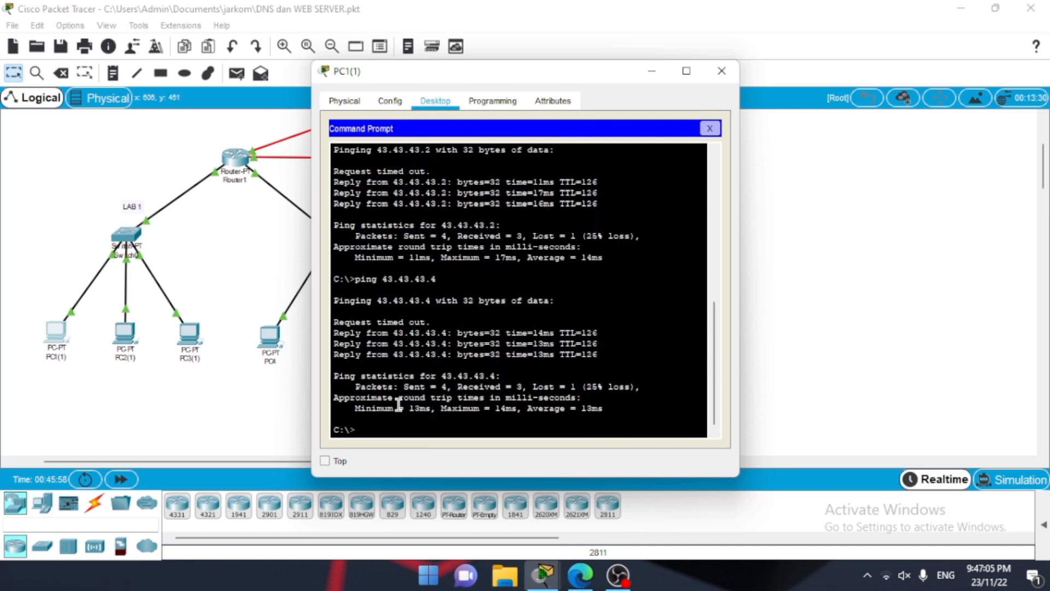
text(nslookup jarkom.com)
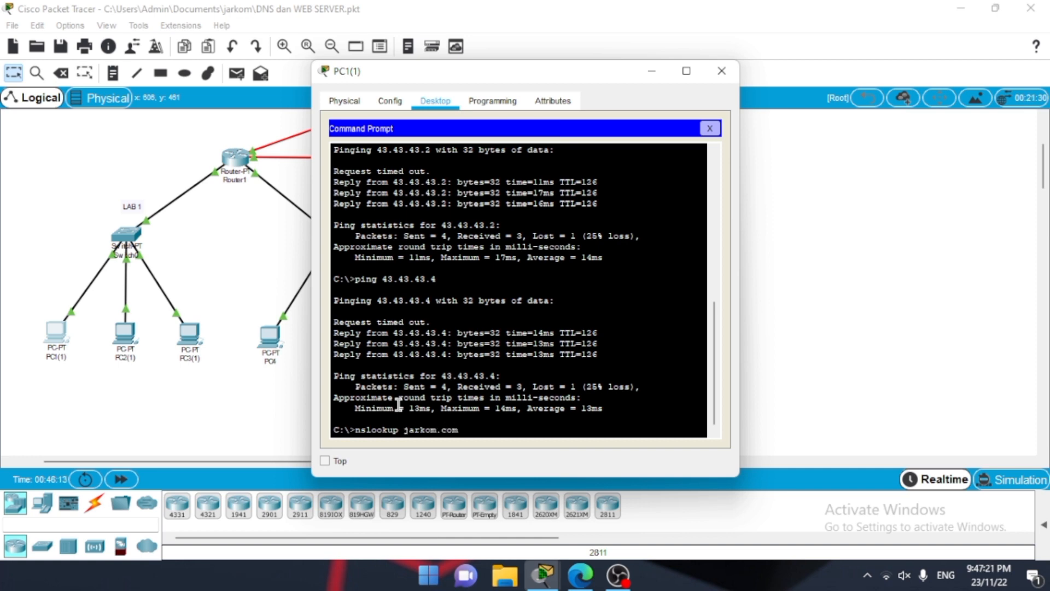
key(Return)
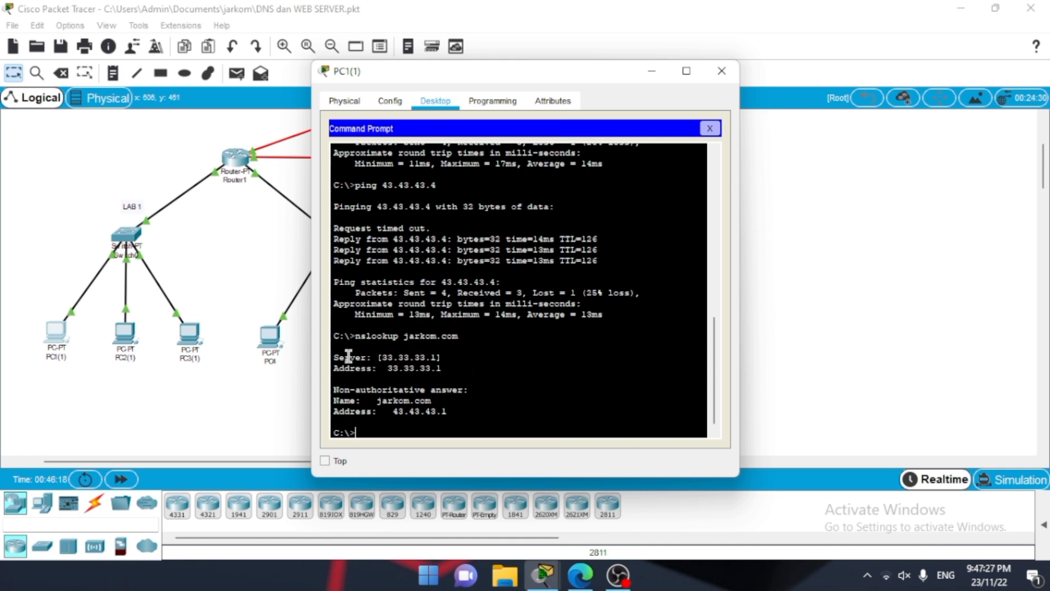
drag(335, 355, 448, 370)
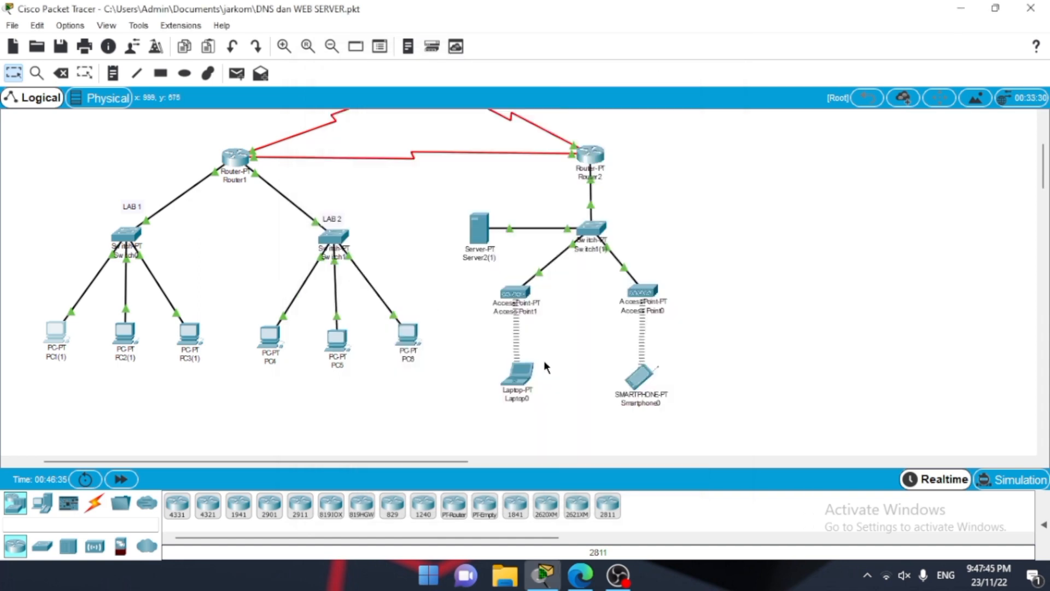
Step: Check the DNS server address in Laptop0's IP configuration, and close the configuration
click(511, 380)
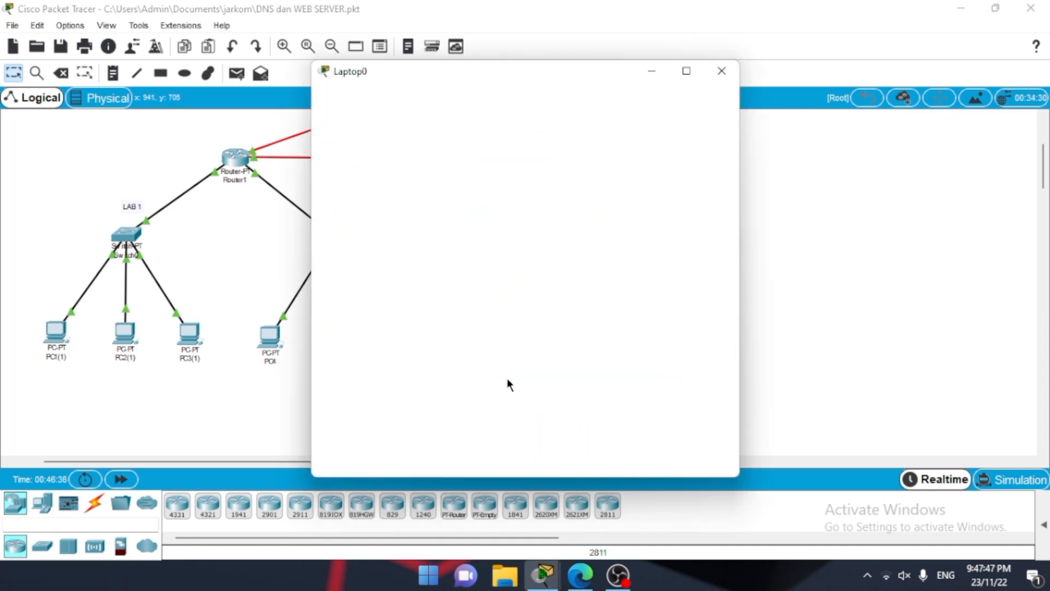
click(373, 158)
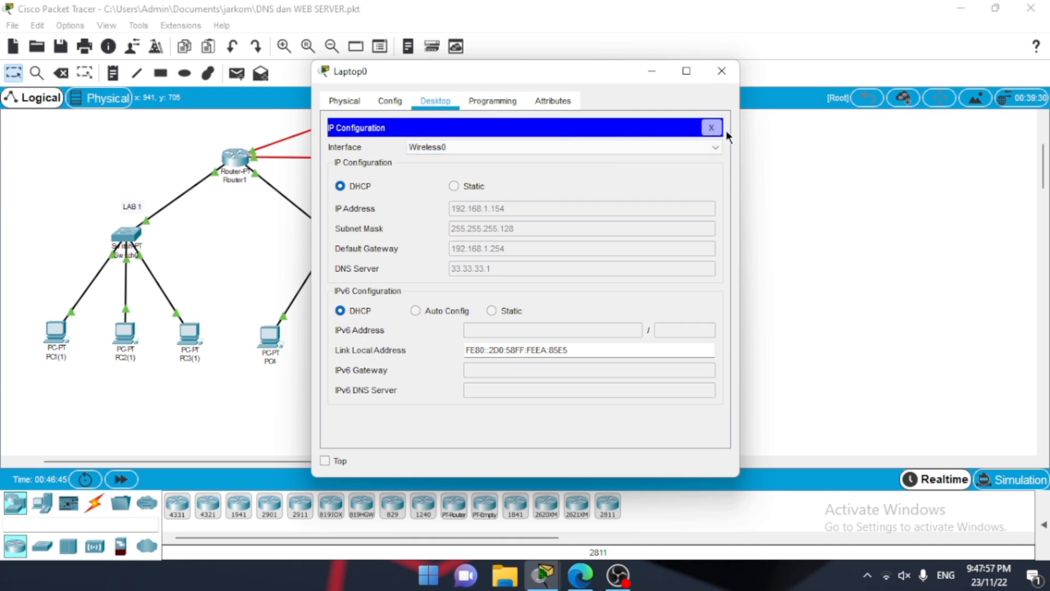
click(712, 128)
Step: Run nslookup jarkom.com in Laptop0's command prompt, and close the laptop's window
click(629, 161)
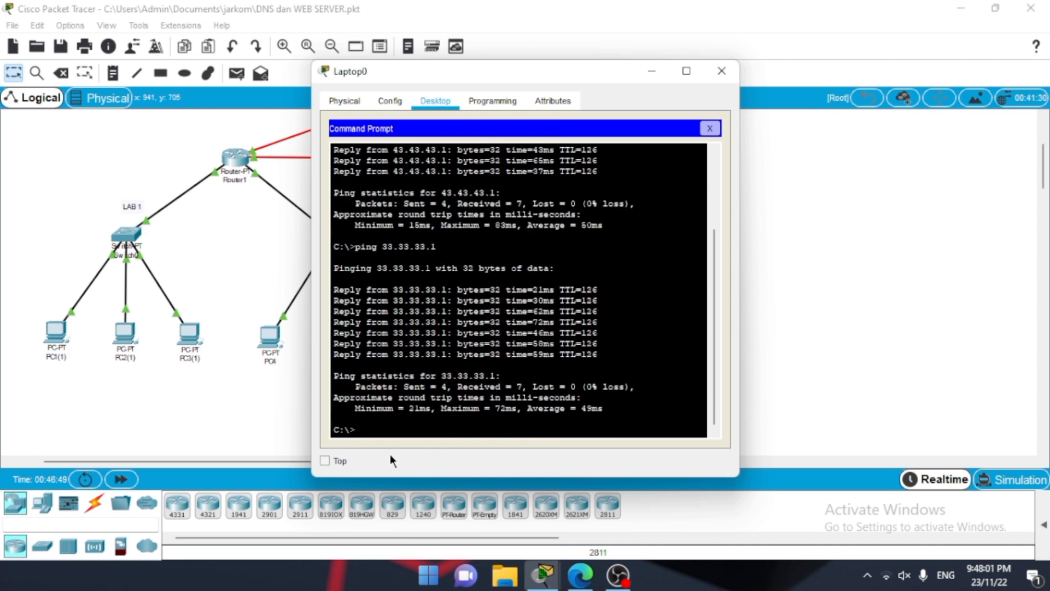
text(nslookup jarkom.com)
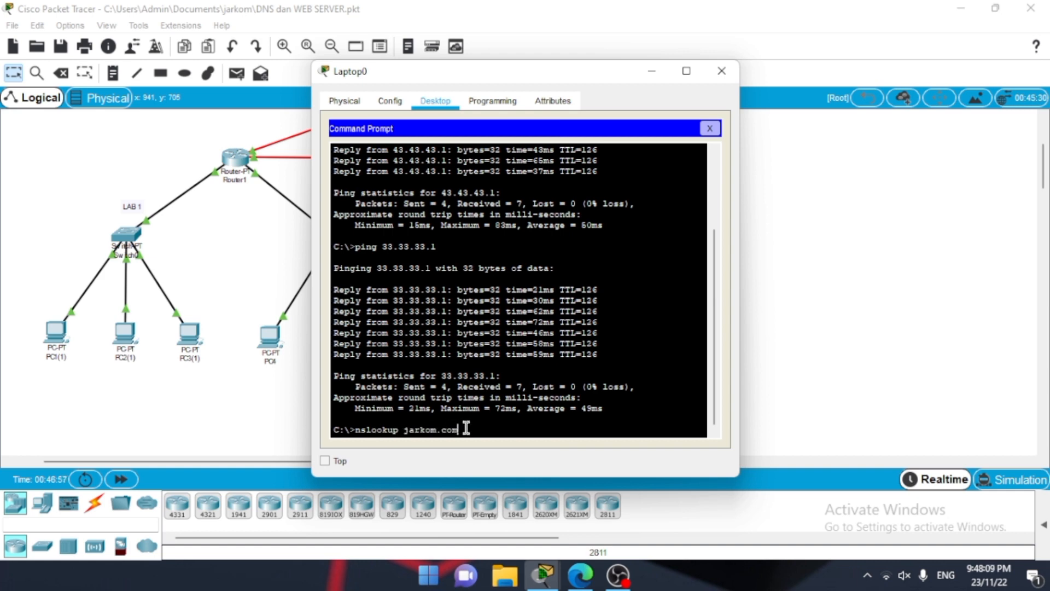
key(Return)
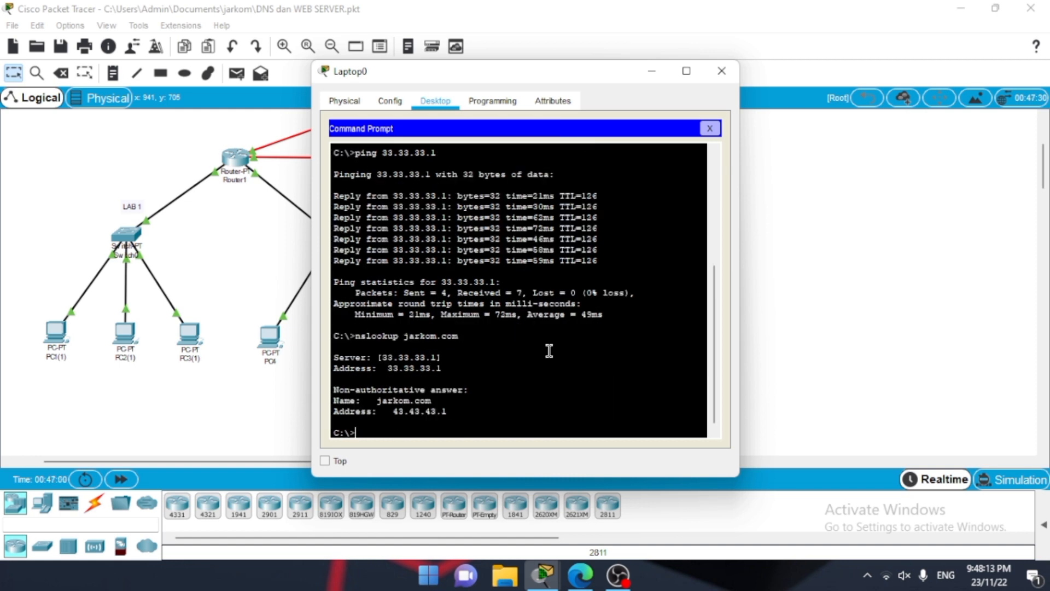
click(721, 71)
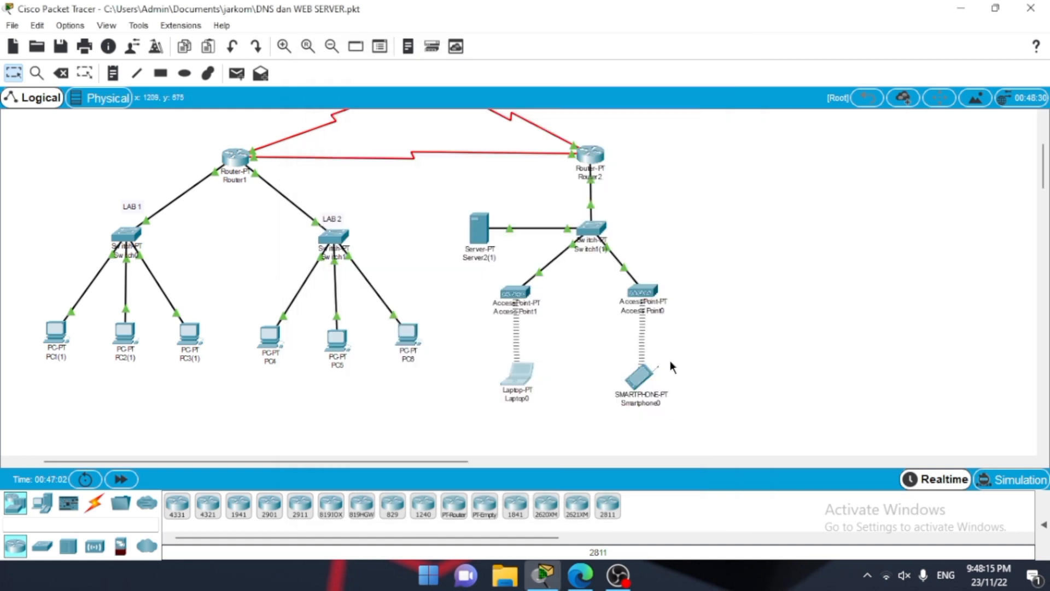
Step: Run nslookup jarkom.com in Smartphone0's command prompt, and close the smartphone's window
double_click(643, 377)
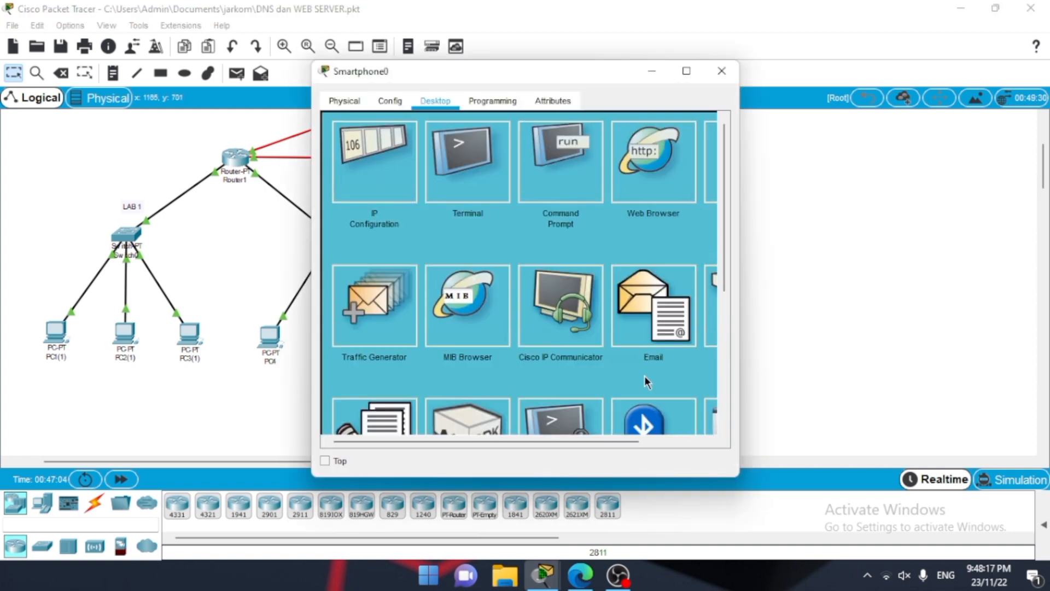
click(552, 191)
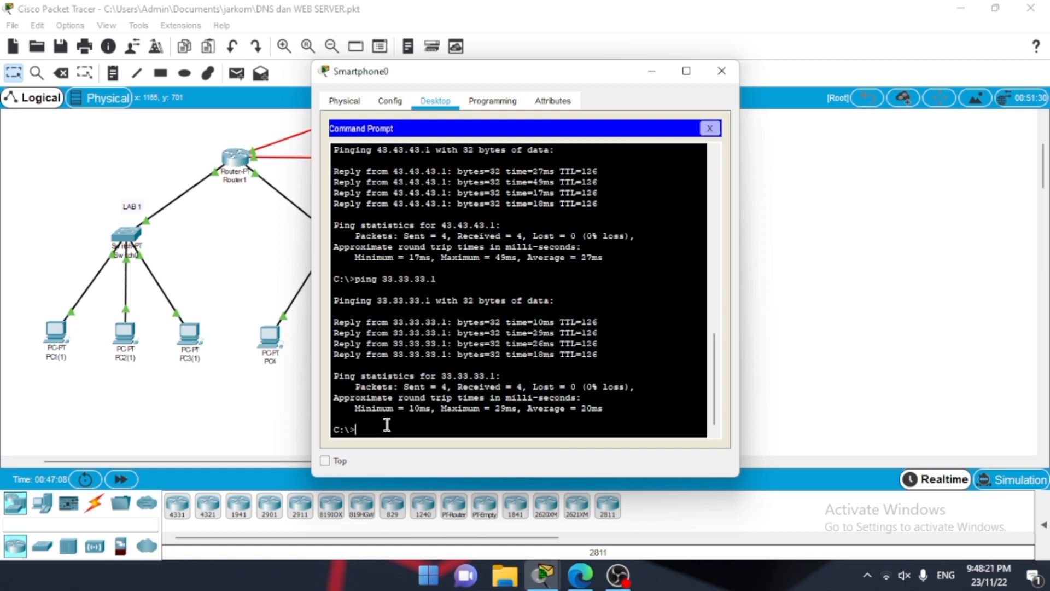
text(ns lookup)
key(BackSpace)
key(BackSpace)
key(BackSpace)
key(BackSpace)
key(BackSpace)
key(BackSpace)
key(BackSpace)
text(lookup jarkom.com)
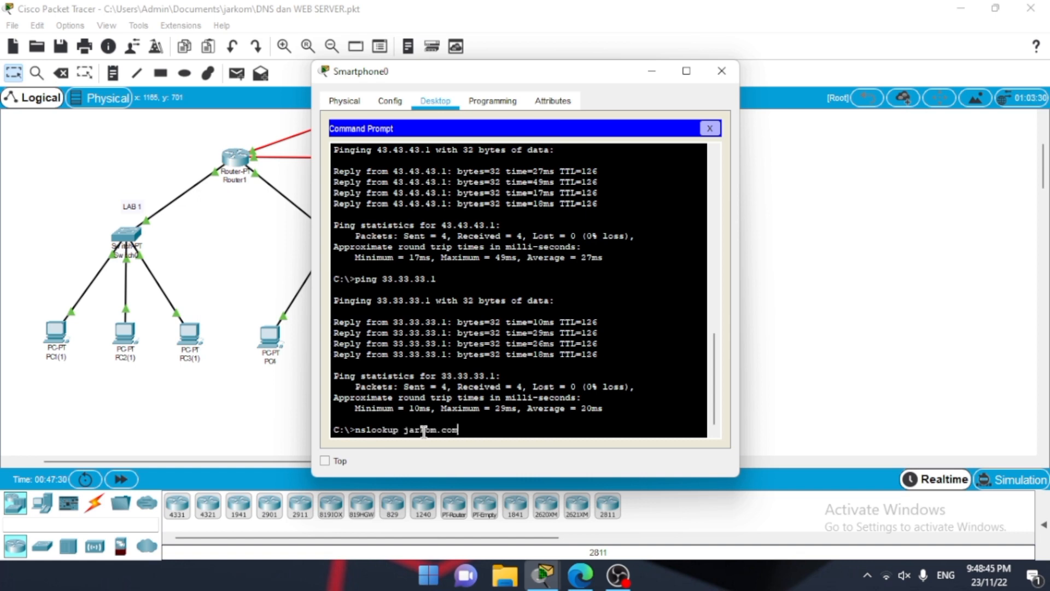
key(Return)
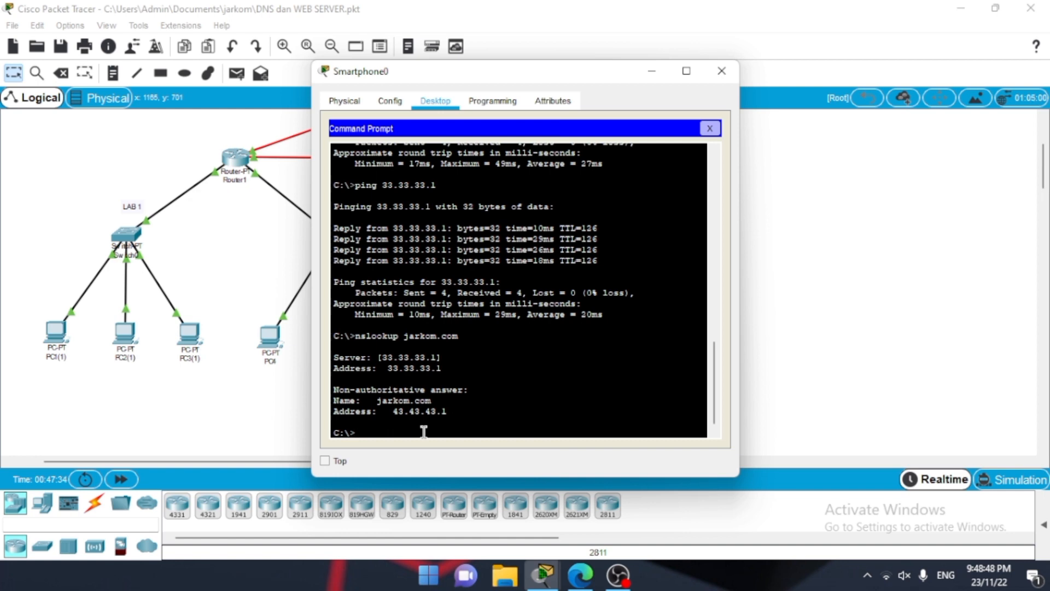
click(722, 72)
Step: Run nslookup jarkom.com in PC4's command prompt, and close the PC's window
click(269, 334)
text(nslookup jarkom.com)
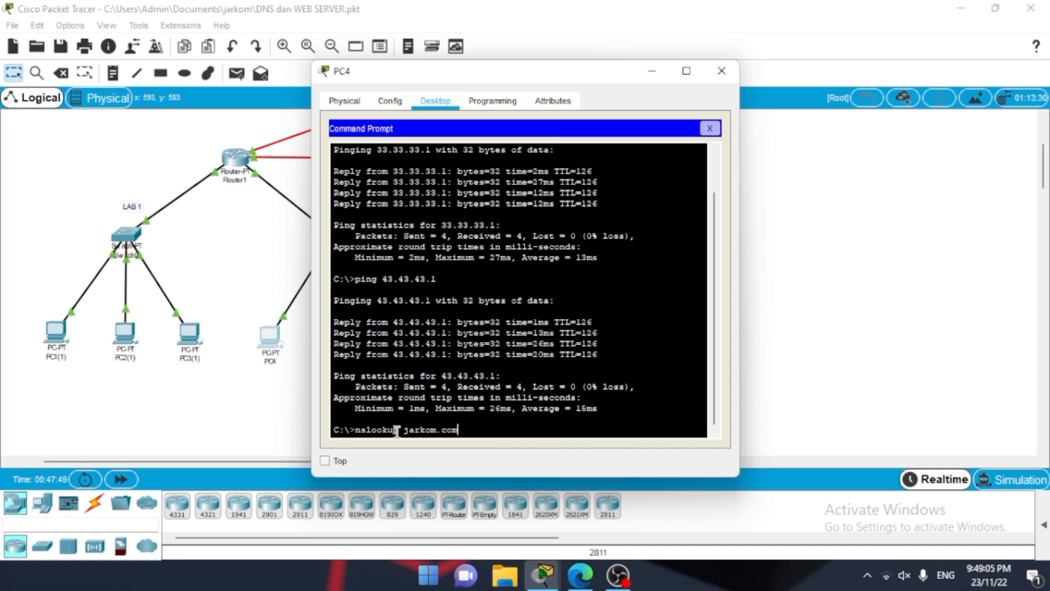
key(Return)
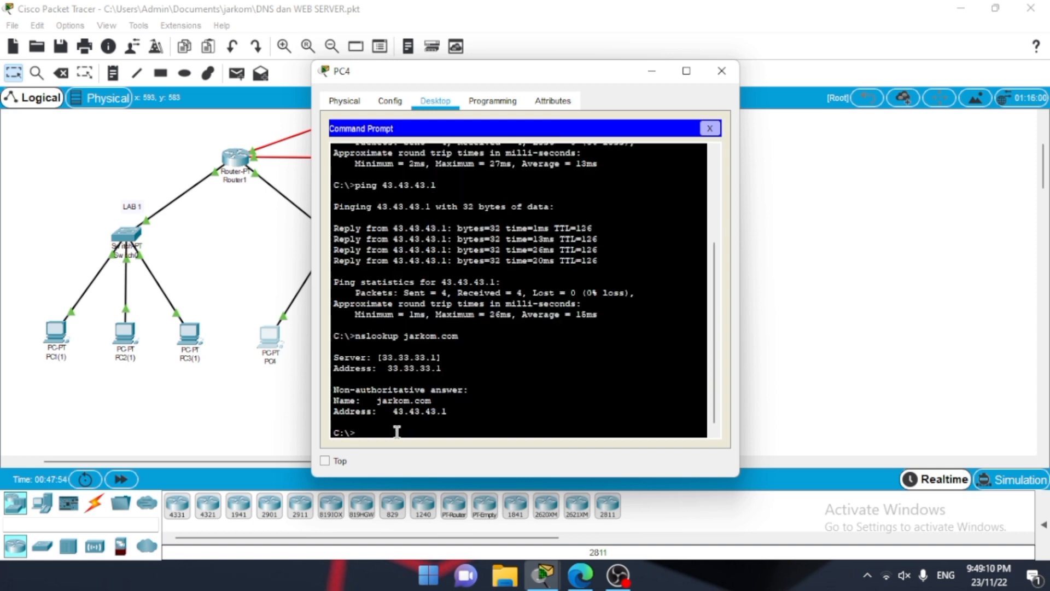
click(721, 71)
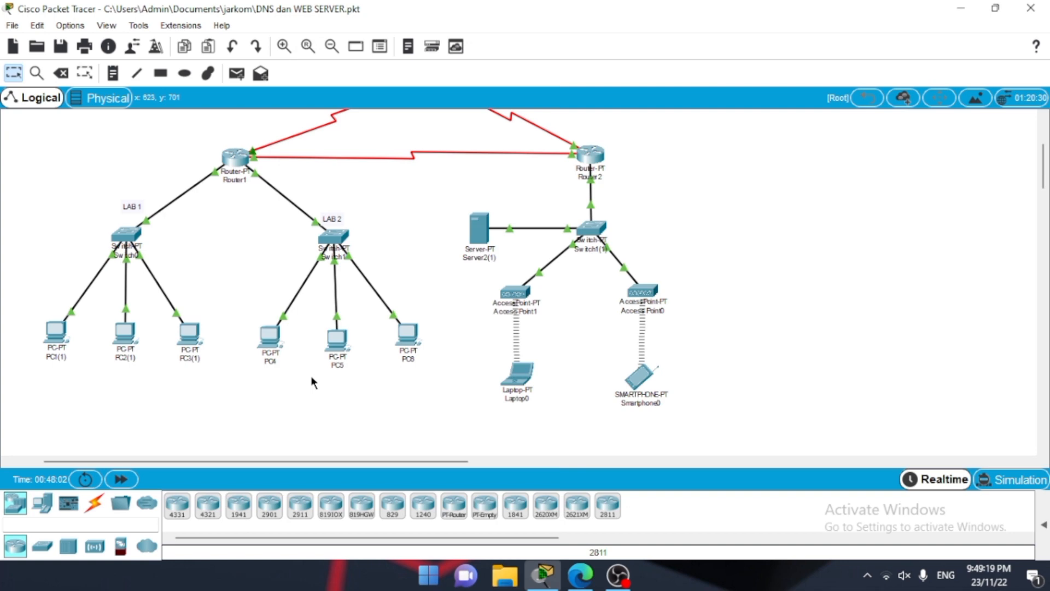
Step: Load the web server's page by its domain name jarkom.com in PC1(1)'s web browser
click(57, 342)
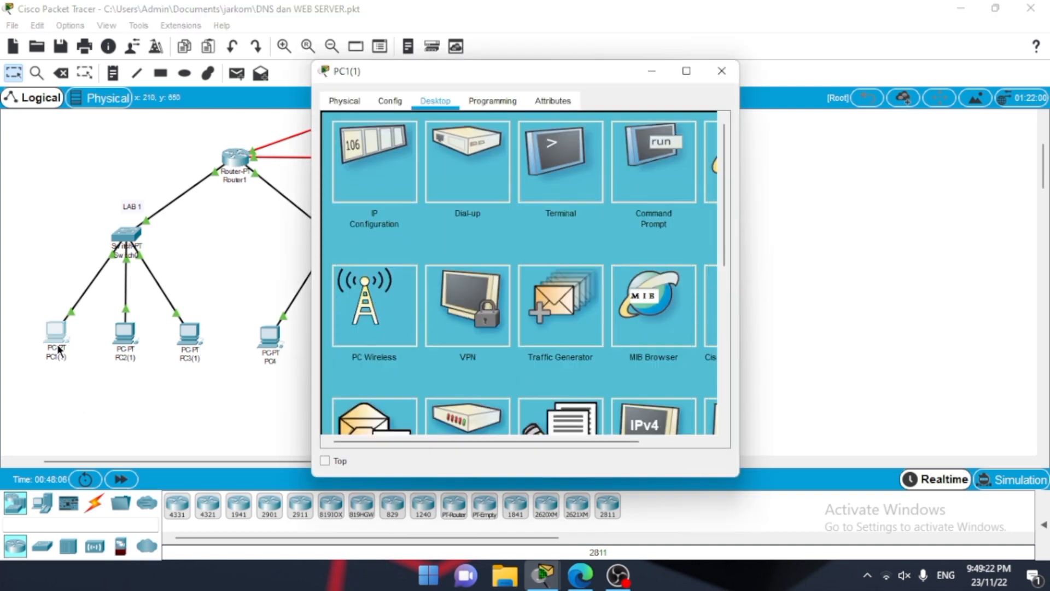
scroll(654, 210, right, 3)
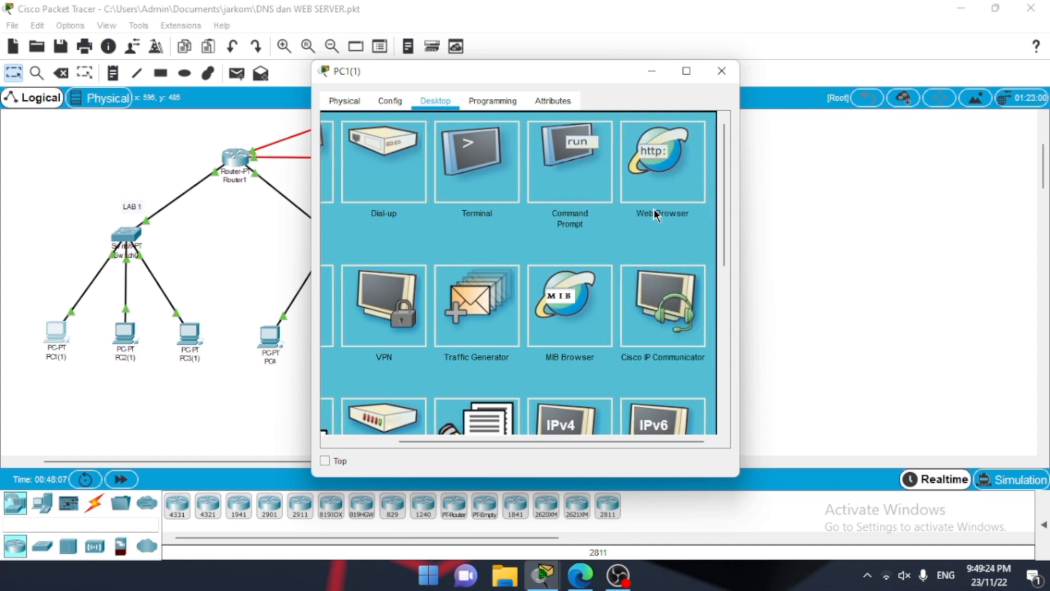
click(666, 165)
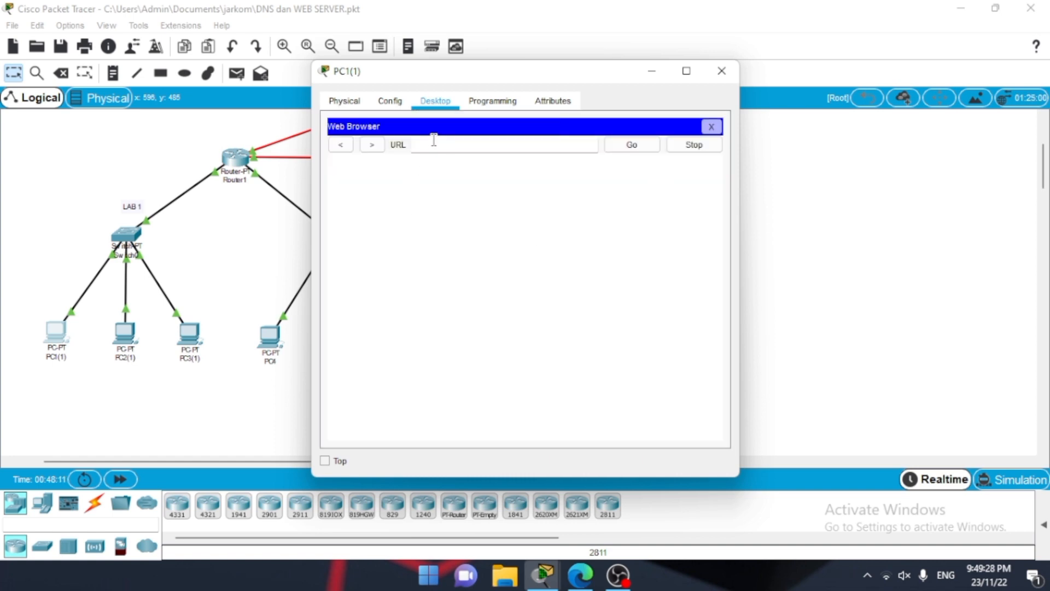
click(431, 145)
text(jarkom.com)
click(636, 146)
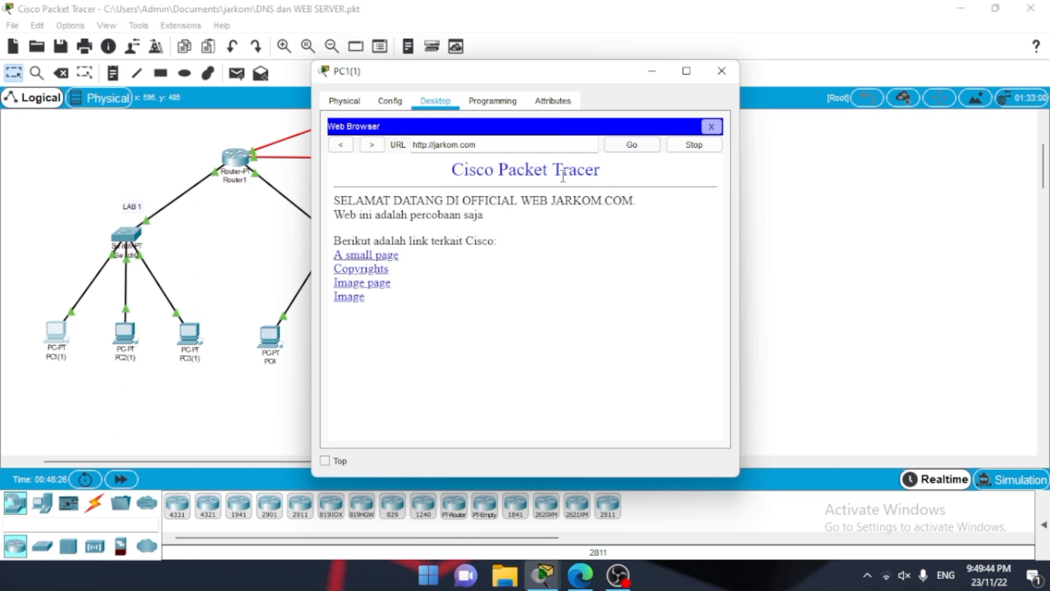
drag(435, 145, 414, 146)
text(www.)
click(634, 144)
click(721, 71)
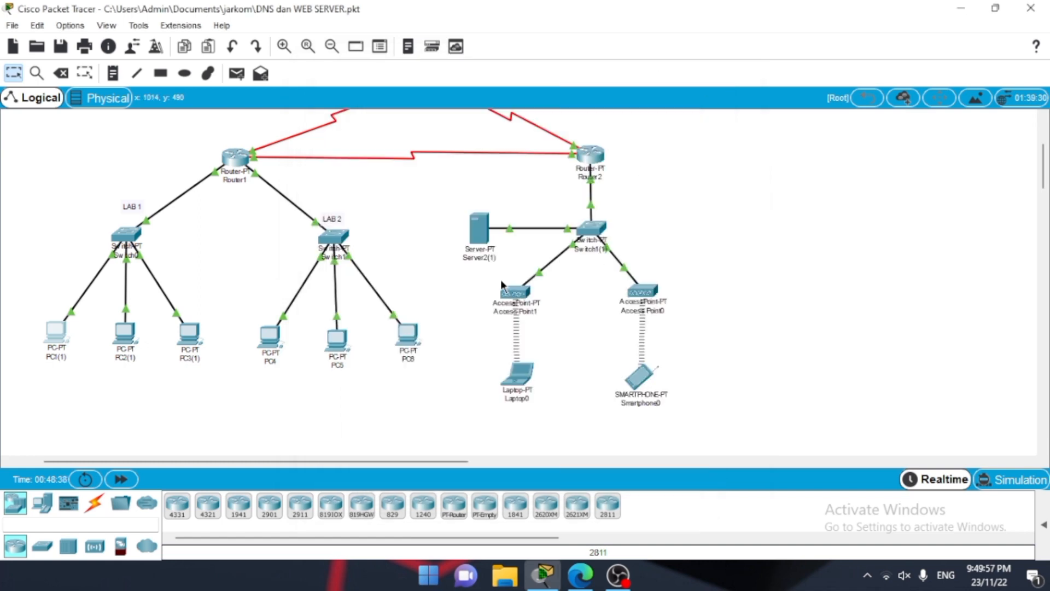
Step: Load the web server's page by its domain name jarkom.com in PC4's web browser
click(259, 333)
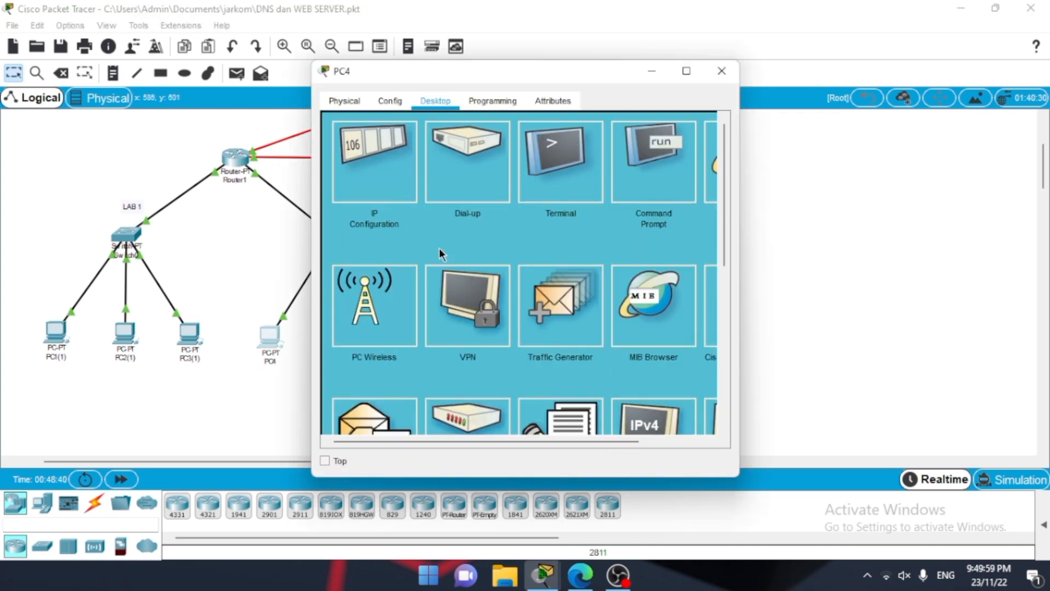
click(707, 187)
click(468, 147)
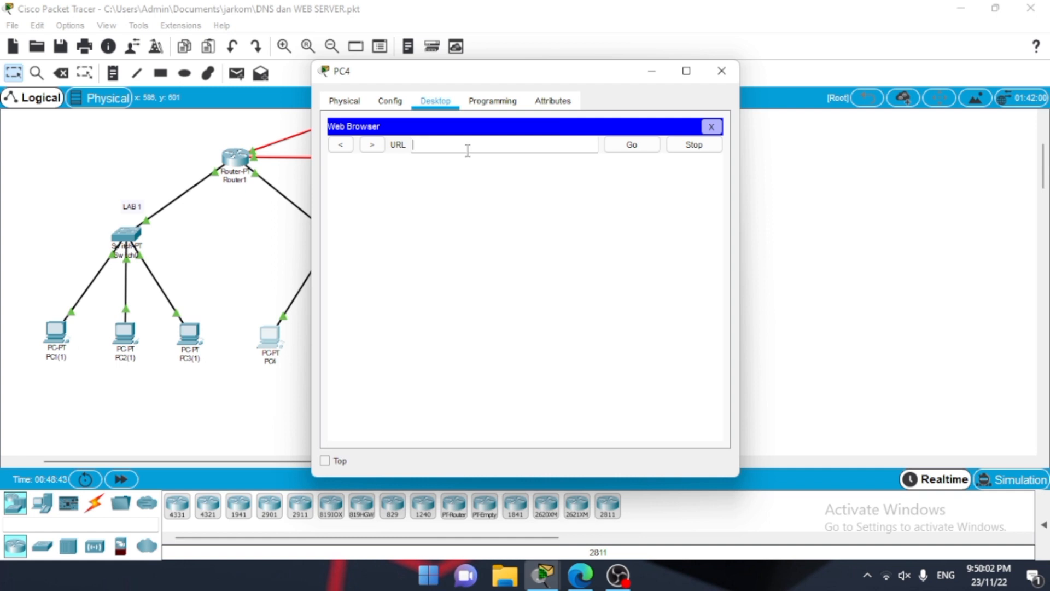
text(jarkom.com)
click(620, 146)
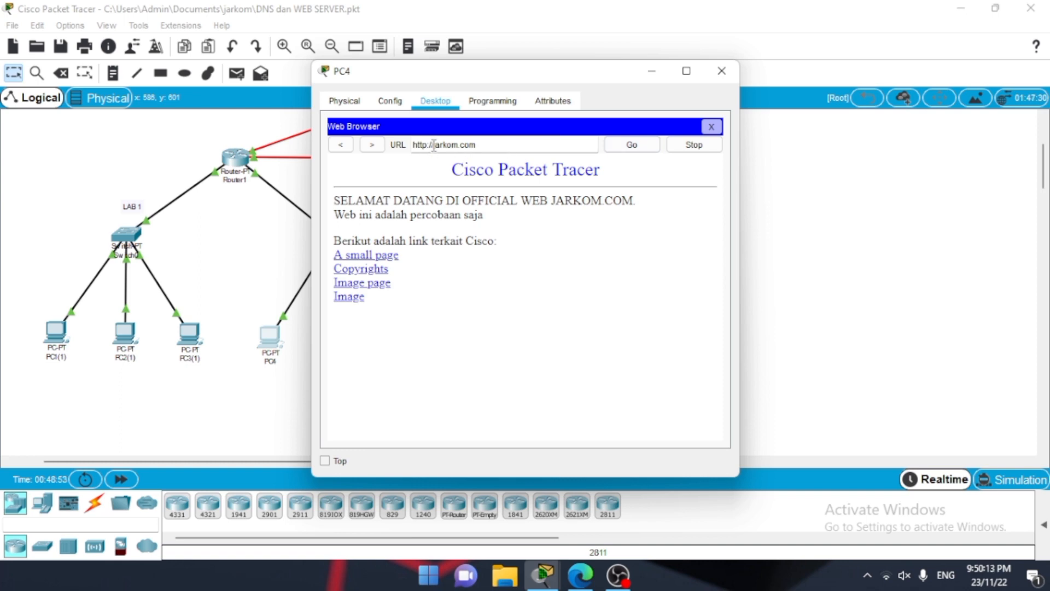
drag(434, 145, 401, 148)
text(www.)
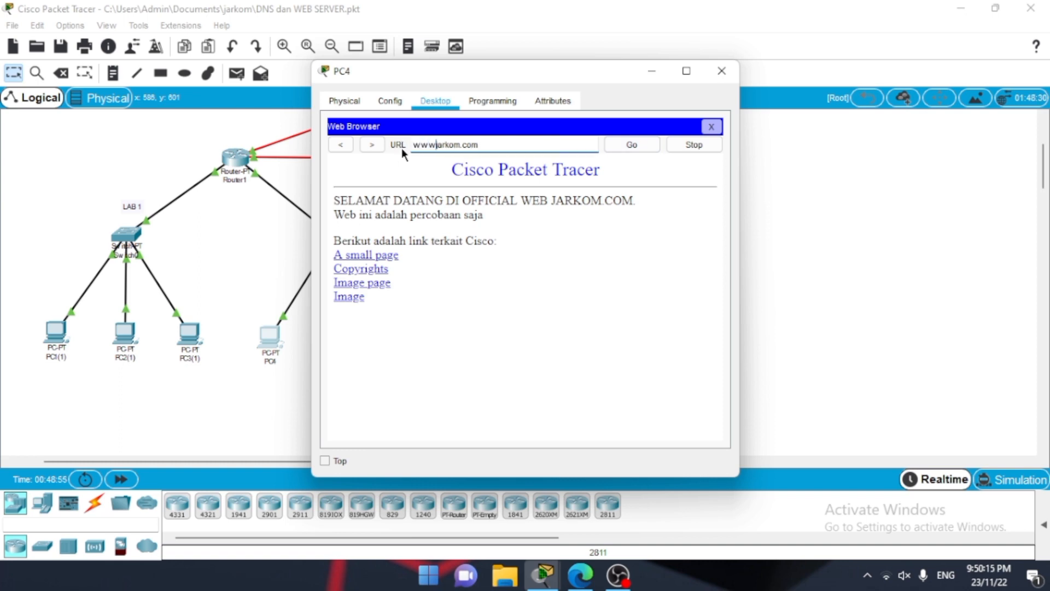
text(.)
click(640, 151)
click(640, 151)
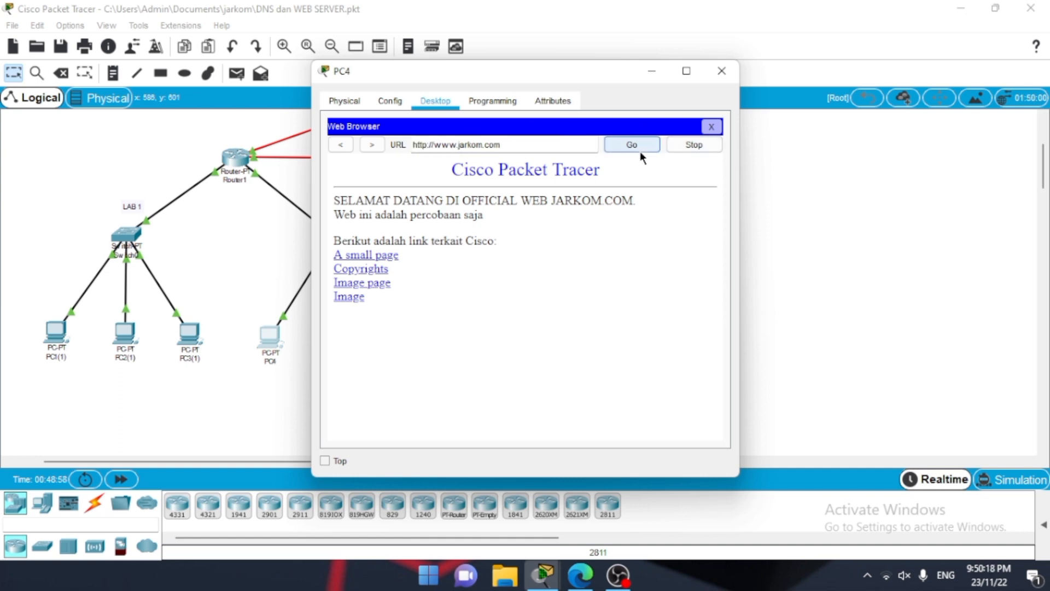
Step: Close PC4's window and load the web server's page by its domain name jarkom.com in Laptop0's web browser
click(728, 83)
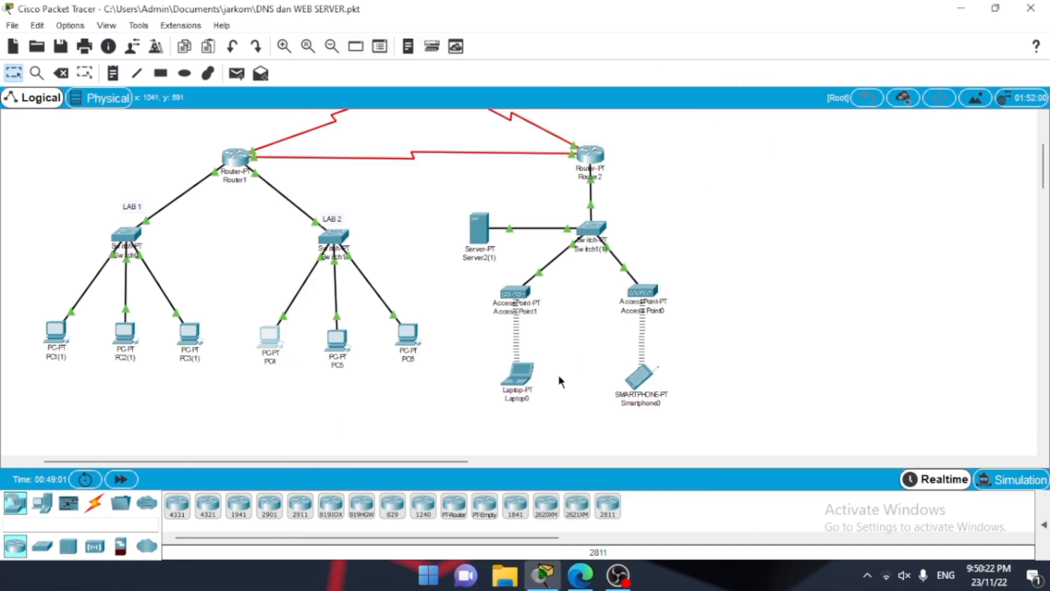
click(520, 390)
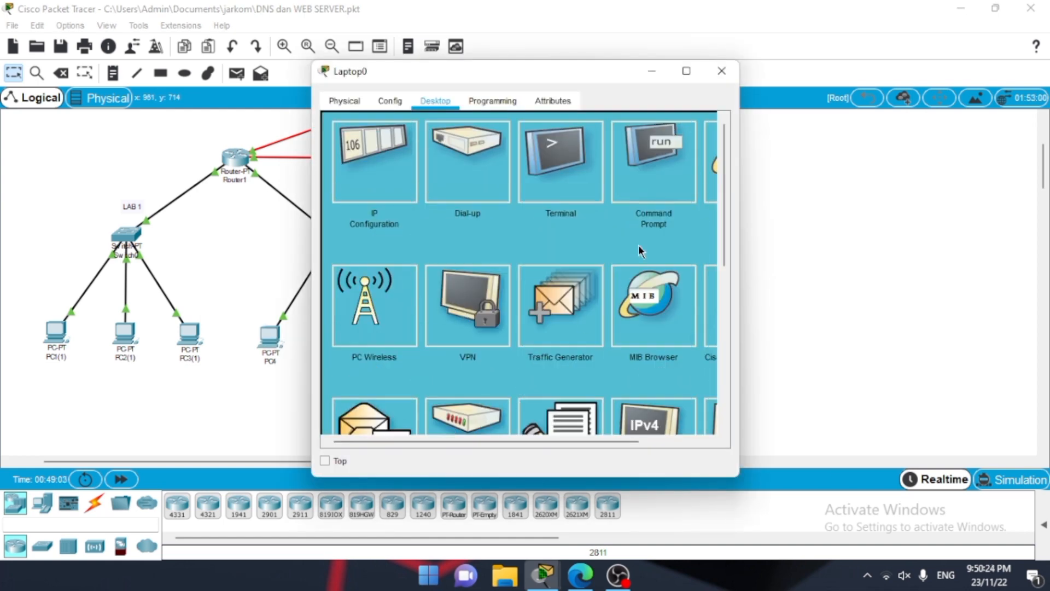
scroll(639, 244, right, 2)
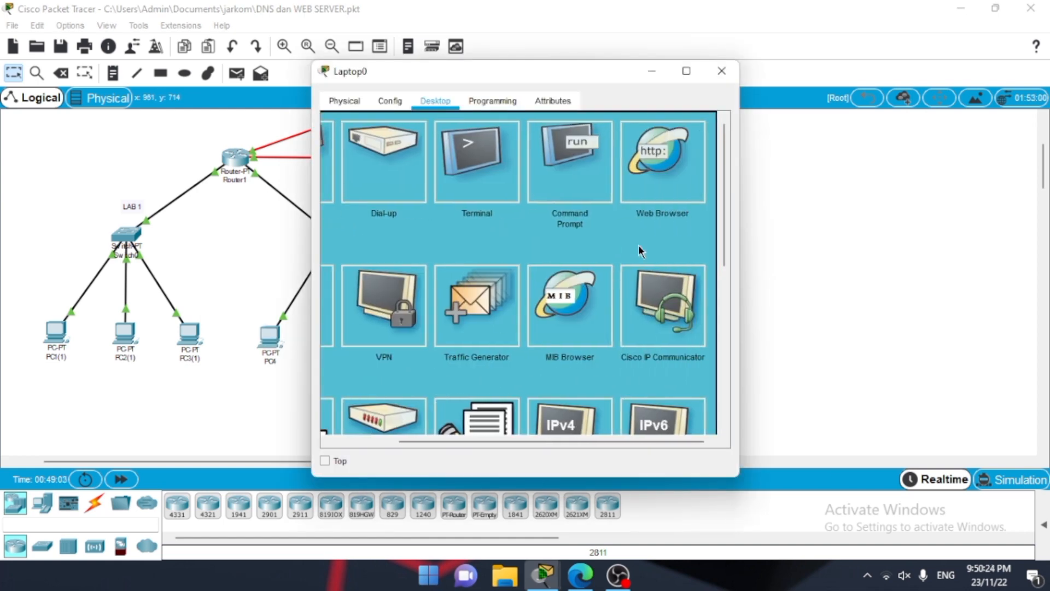
click(659, 196)
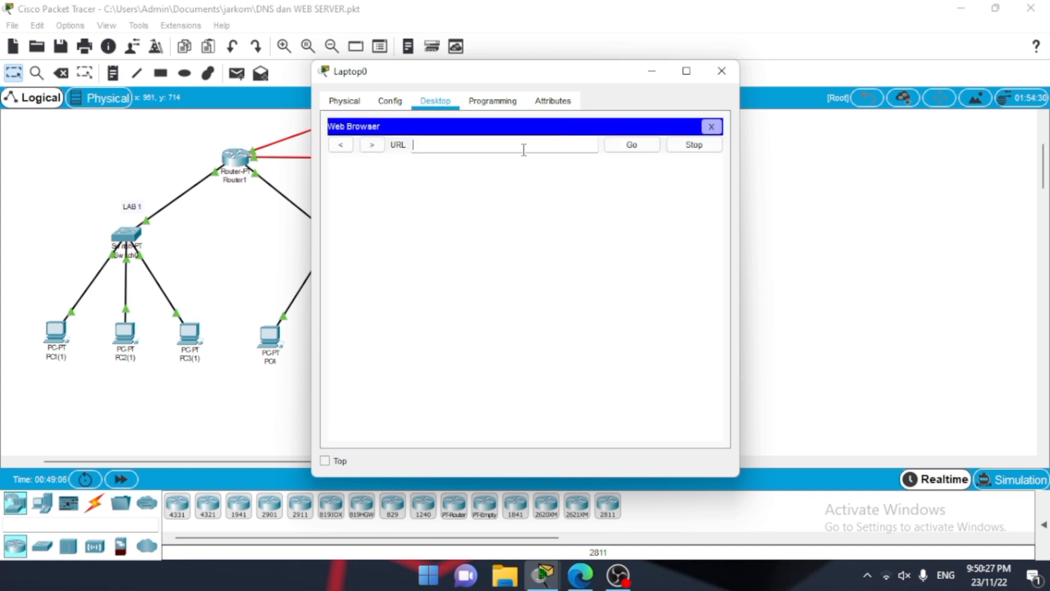
text(jarkom.com)
click(625, 146)
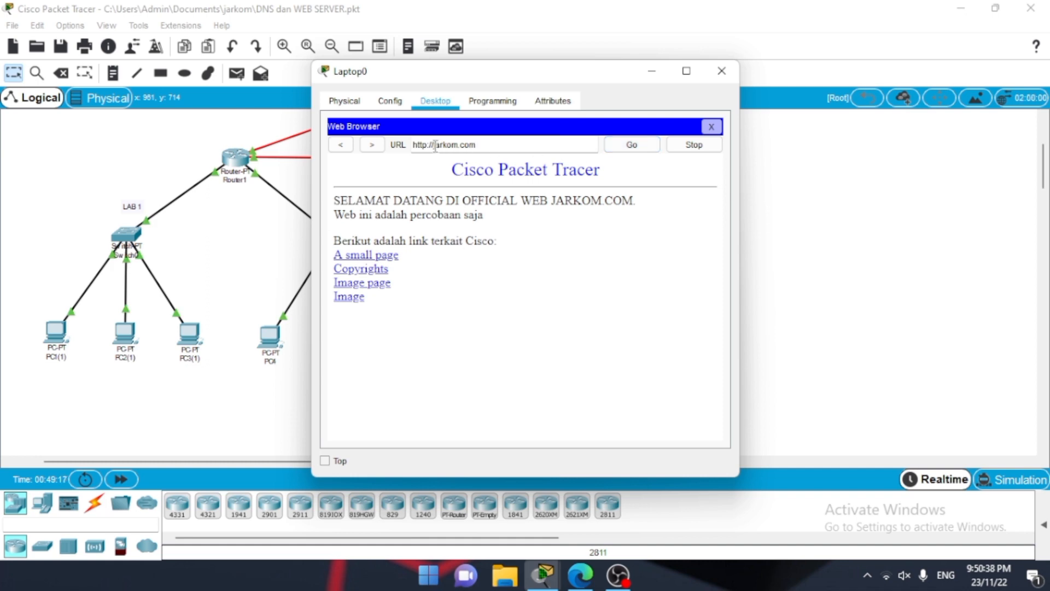
drag(435, 145, 409, 145)
text(www.j)
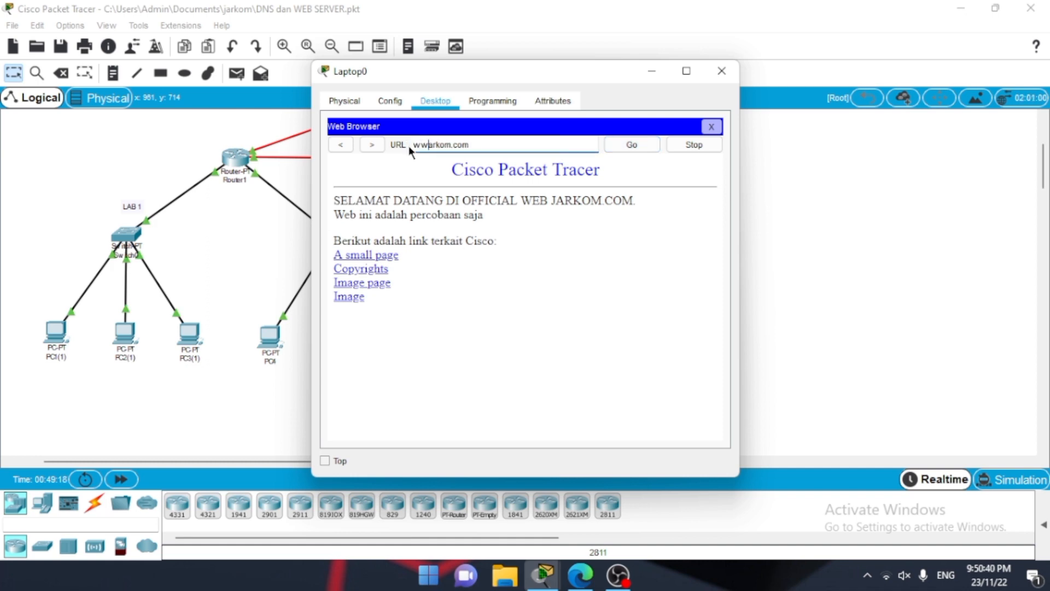
click(636, 143)
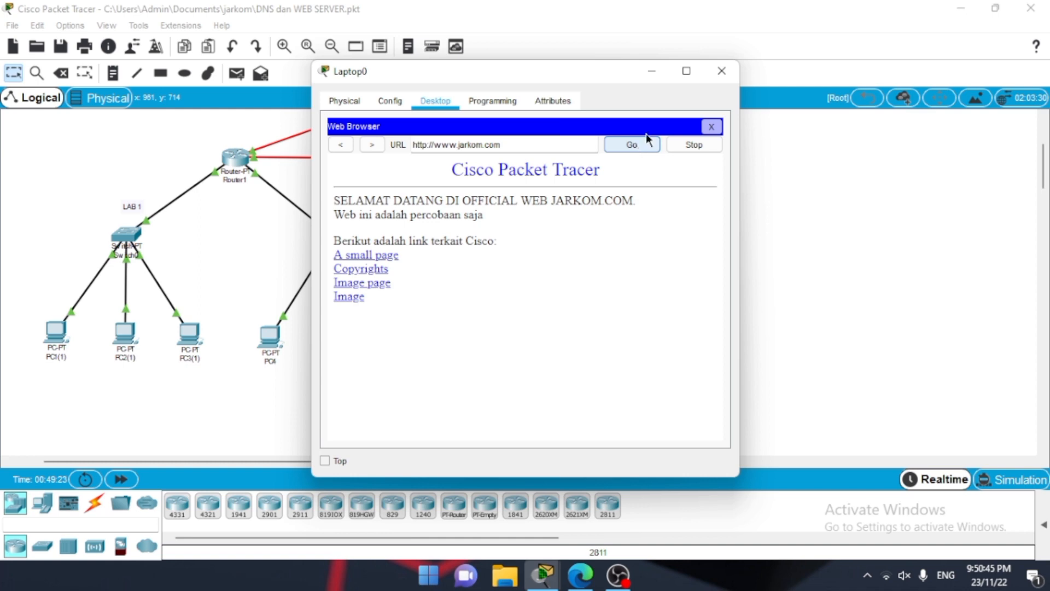
click(722, 71)
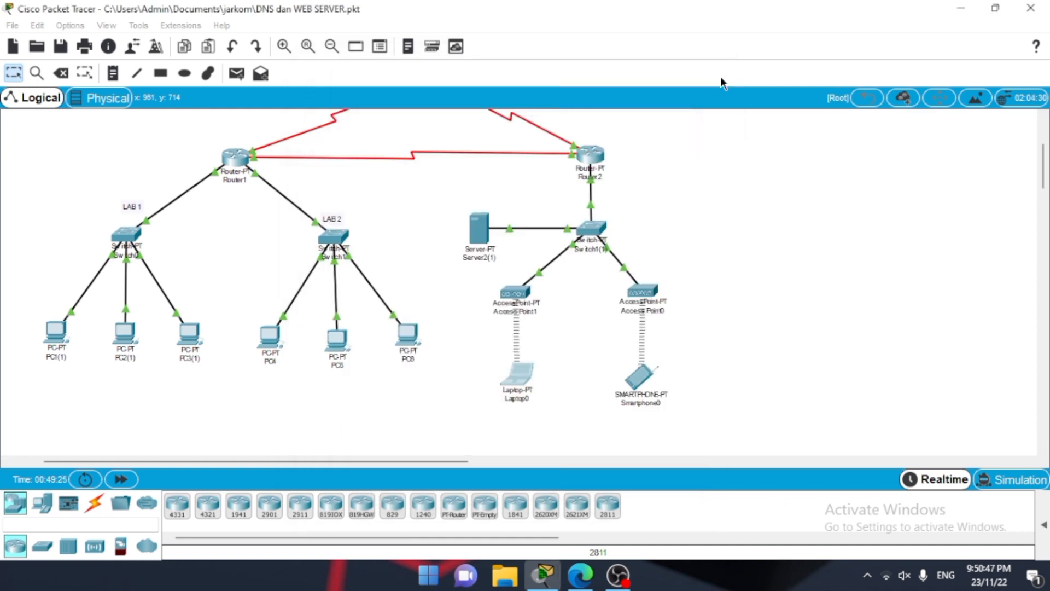
Step: Load the web server's page by its domain name jarkom.com in Smartphone0's web browser
click(642, 372)
click(673, 168)
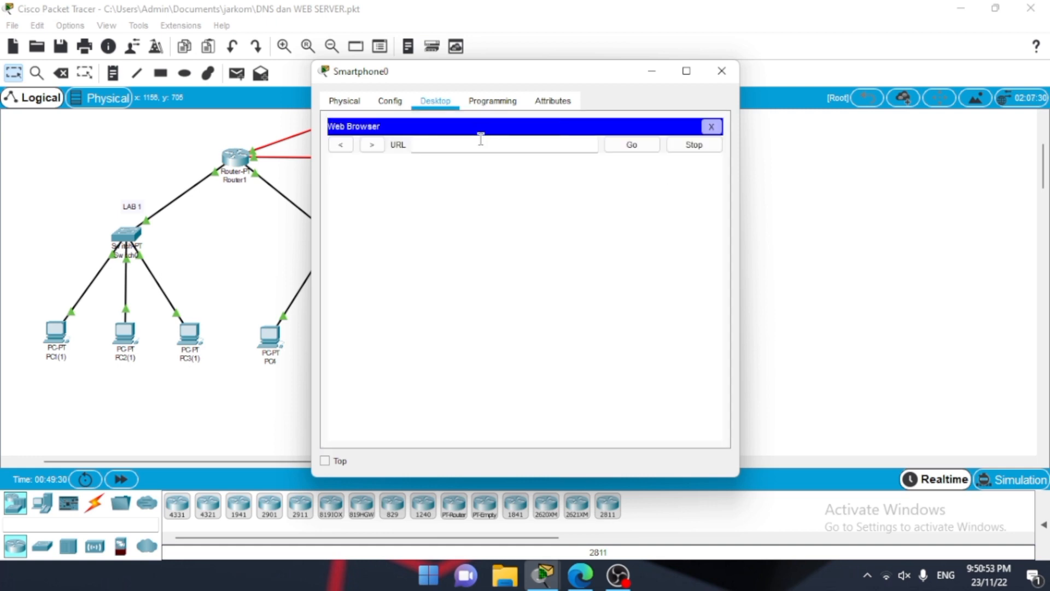
click(481, 139)
text(jarkom.com)
click(633, 150)
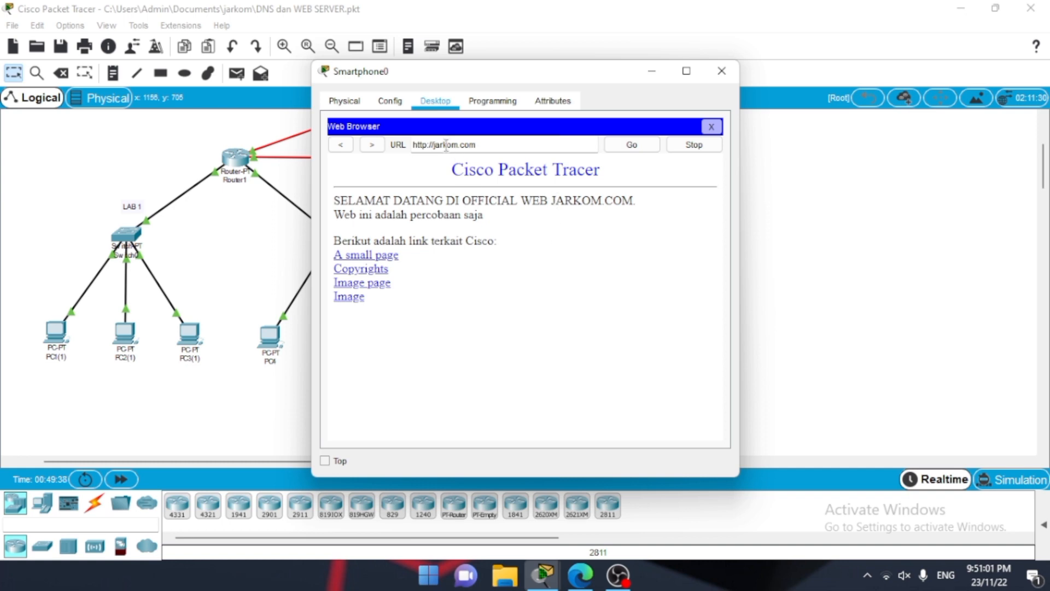
drag(435, 145, 403, 145)
key(BackSpace)
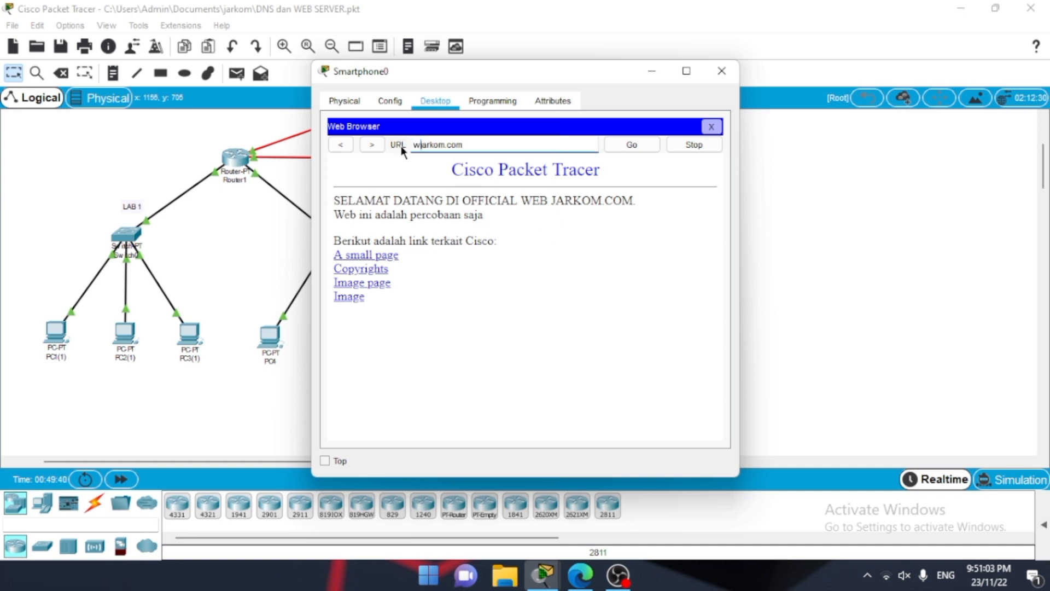
text(www.)
click(639, 143)
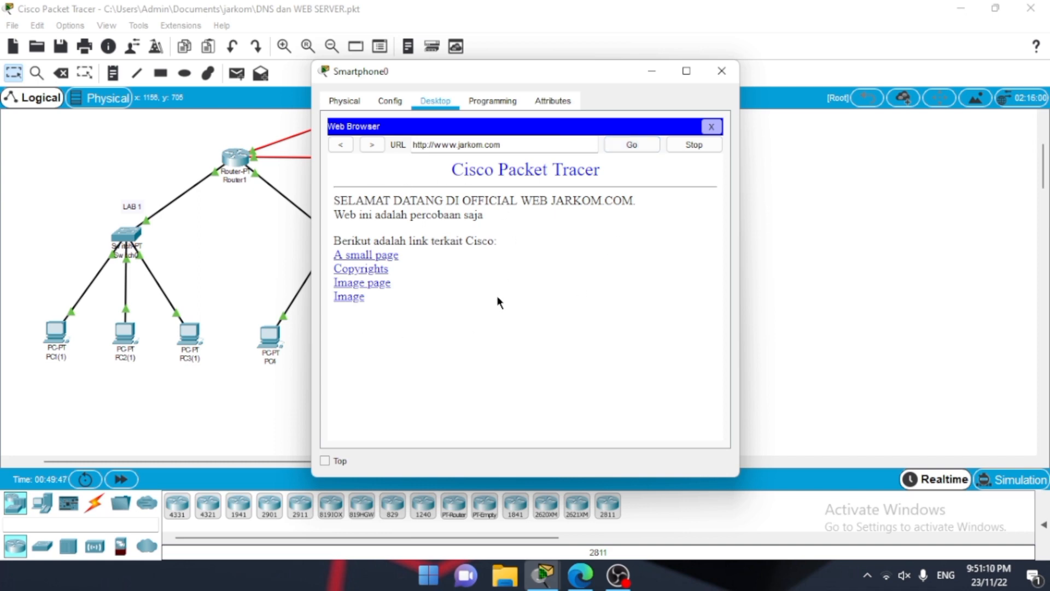
click(707, 80)
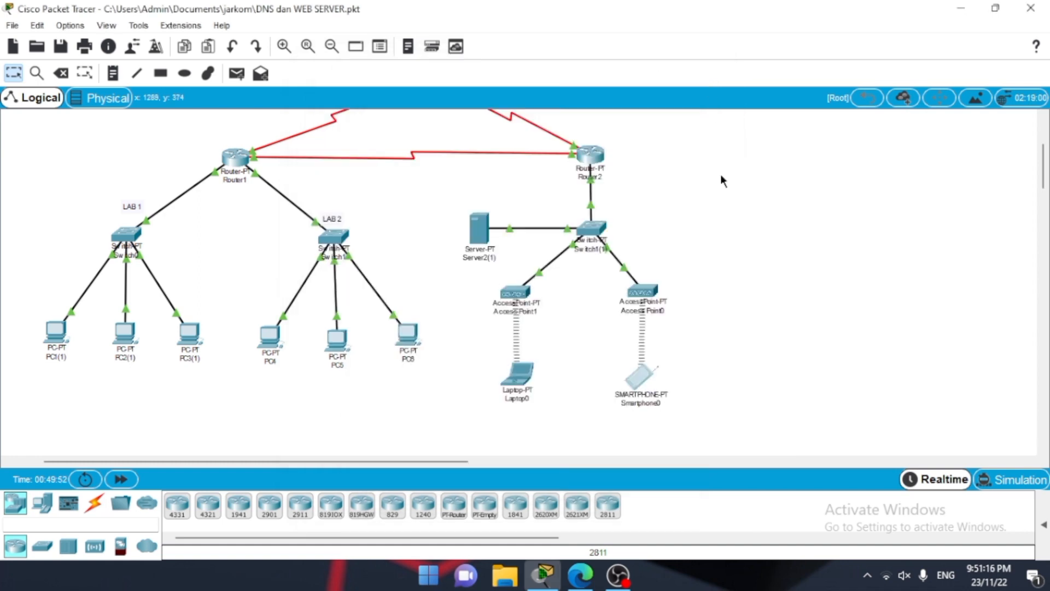
scroll(720, 175, up, 3)
scroll(721, 176, down, 1)
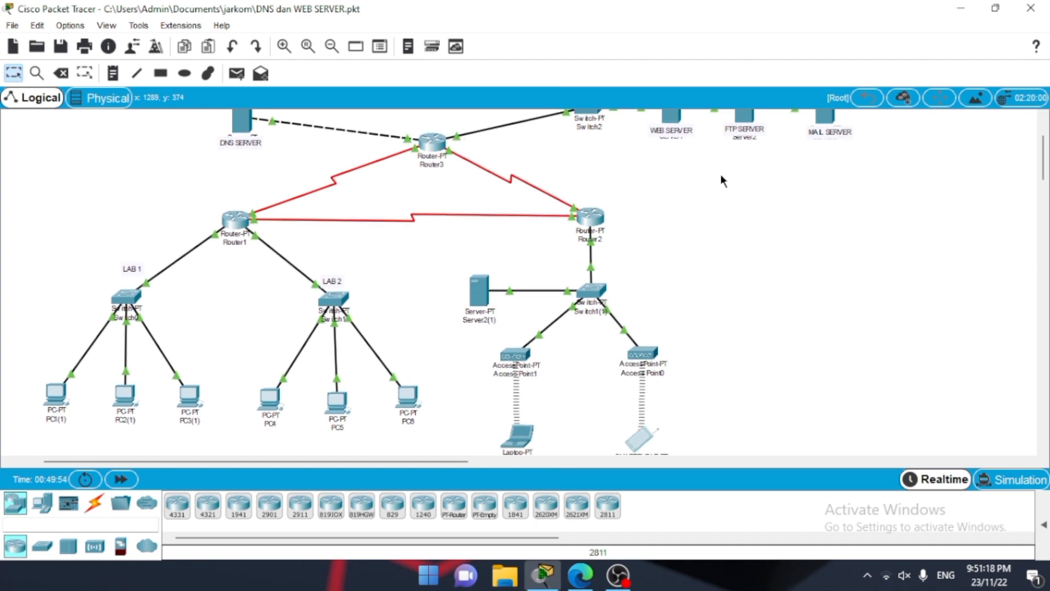